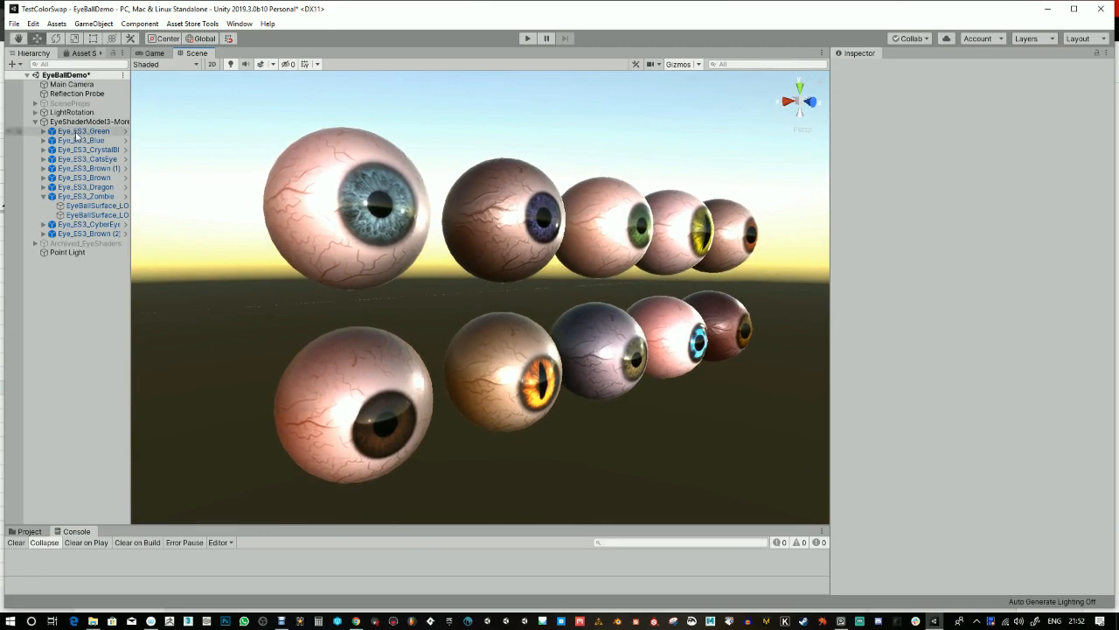
Examine the two rows of eyeball models in the scene from several angles and distances.
{"action": "left_click_drag", "start_coordinate": [344, 217], "coordinate": [203, 247], "text": "alt"}
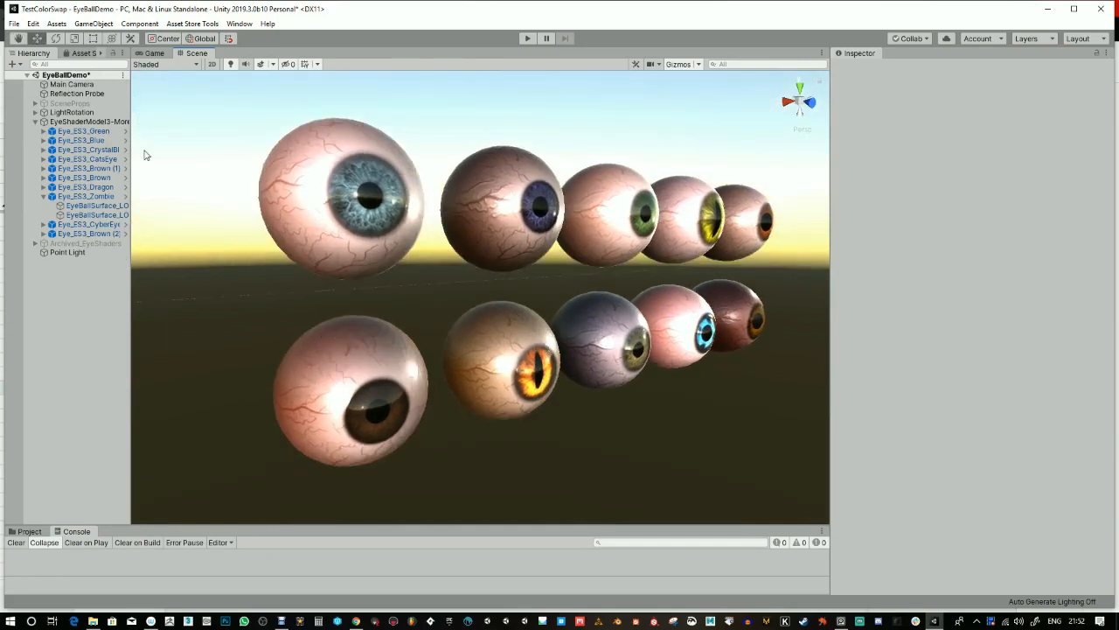
{"action": "left_click_drag", "start_coordinate": [292, 329], "coordinate": [280, 300], "text": "alt"}
{"action": "left_click_drag", "start_coordinate": [336, 368], "coordinate": [332, 387], "text": "alt"}
{"action": "right_click_drag", "start_coordinate": [298, 327], "coordinate": [295, 341], "text": "alt"}
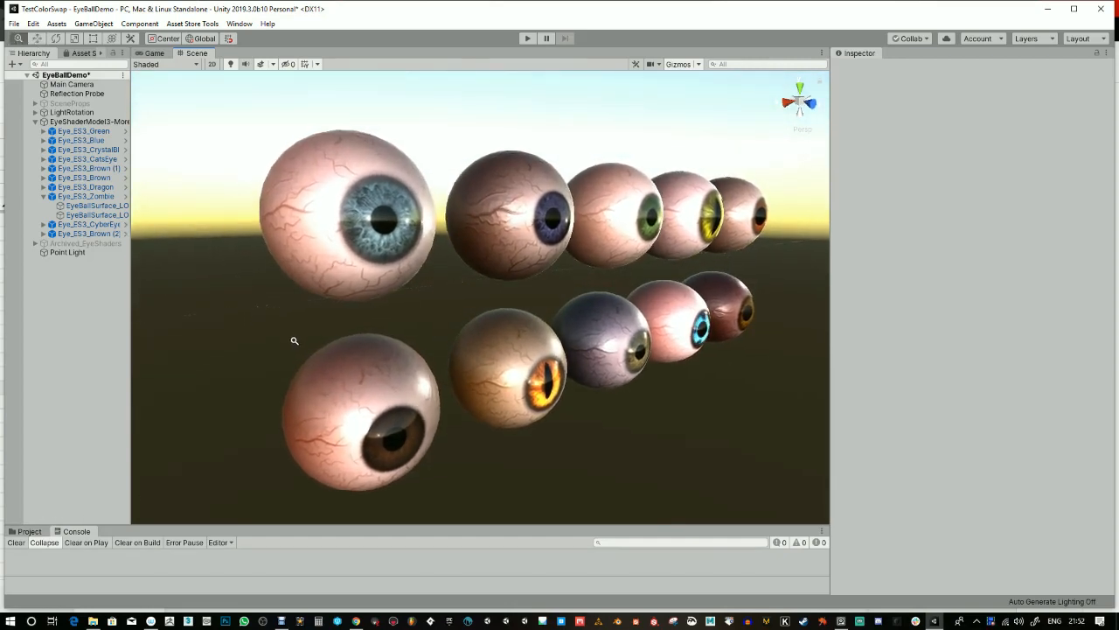
{"action": "middle_click_drag", "start_coordinate": [296, 364], "coordinate": [305, 358]}
{"action": "left_click_drag", "start_coordinate": [305, 358], "coordinate": [328, 299], "text": "alt"}
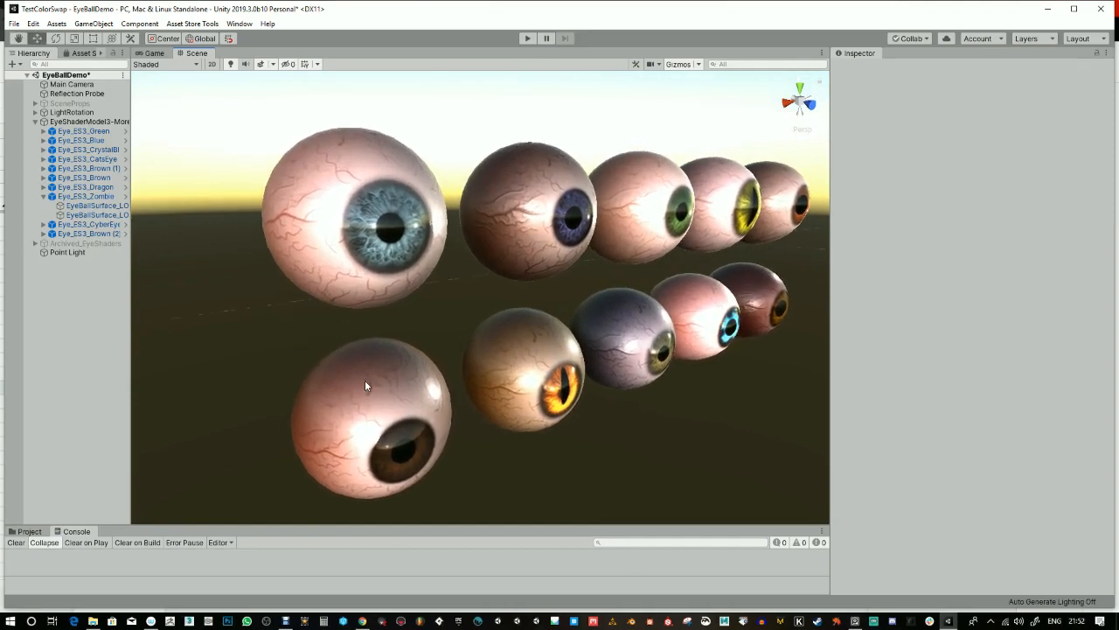
{"action": "left_click", "coordinate": [273, 249]}
{"action": "left_click_drag", "start_coordinate": [259, 371], "coordinate": [254, 347], "text": "alt"}
{"action": "right_click_drag", "start_coordinate": [255, 347], "coordinate": [255, 349], "text": "alt"}
{"action": "middle_click_drag", "start_coordinate": [255, 349], "coordinate": [301, 418], "text": "alt"}
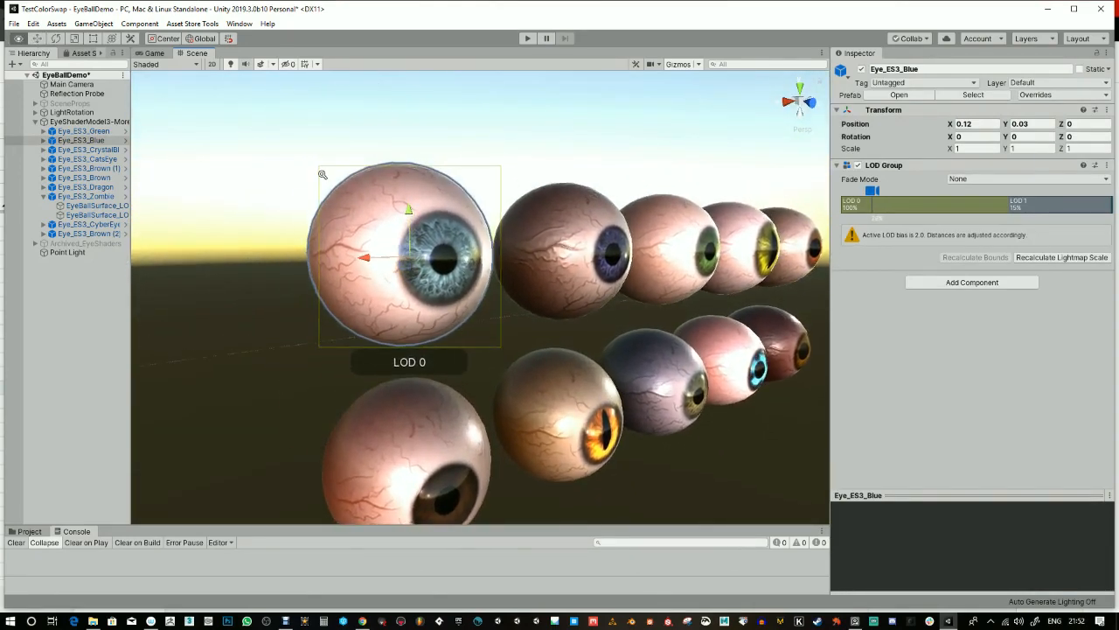
{"action": "right_click_drag", "start_coordinate": [323, 177], "coordinate": [283, 233], "text": "alt"}
{"action": "left_click_drag", "start_coordinate": [284, 232], "coordinate": [268, 243], "text": "alt"}
{"action": "left_click", "coordinate": [452, 156]}
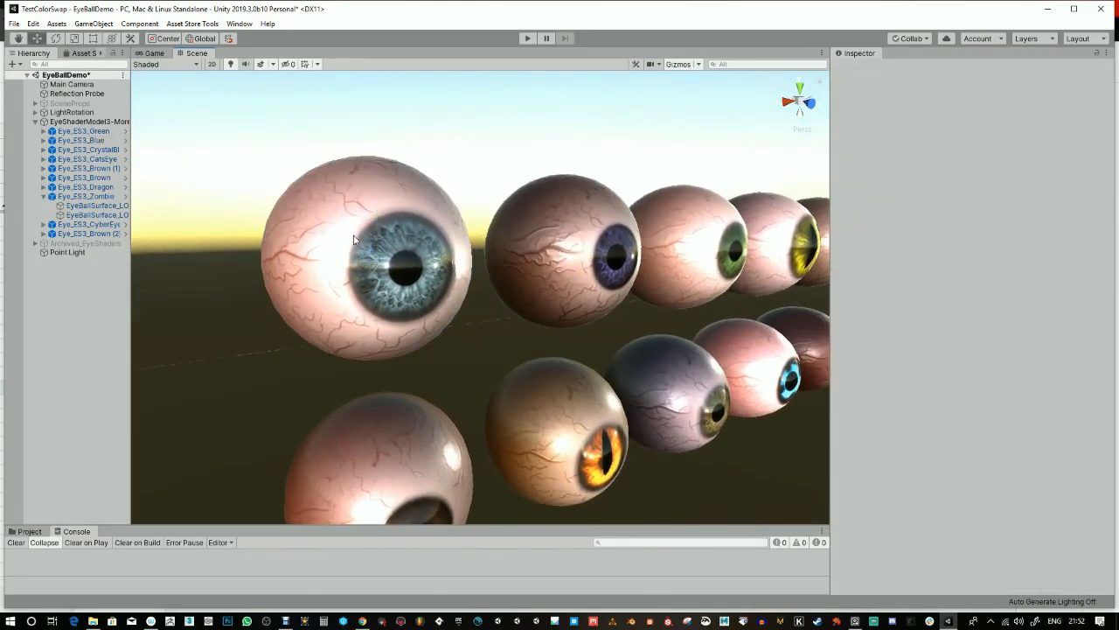
Select the large blue eye's surface mesh, expand its EyeShader3_BlueEye material and open the texture choices for RGBMask.
{"action": "double_click", "coordinate": [358, 236]}
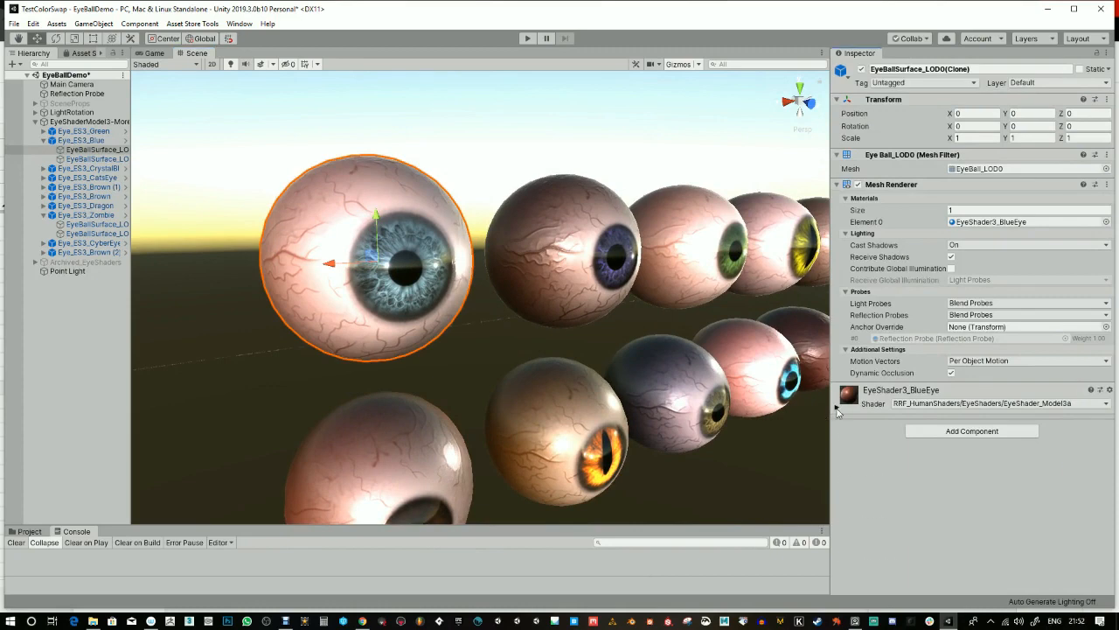
{"action": "left_click", "coordinate": [837, 407]}
{"action": "scroll", "coordinate": [961, 462], "scroll_direction": "down", "scroll_amount": 12}
{"action": "scroll", "coordinate": [967, 442], "scroll_direction": "up", "scroll_amount": 5}
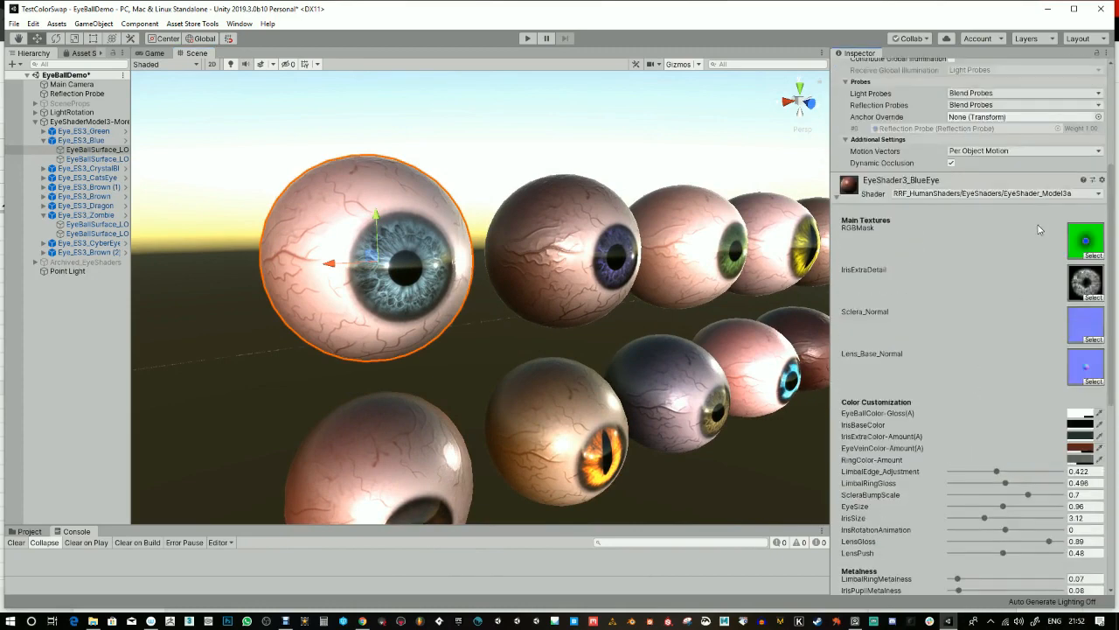
{"action": "left_click", "coordinate": [1091, 257]}
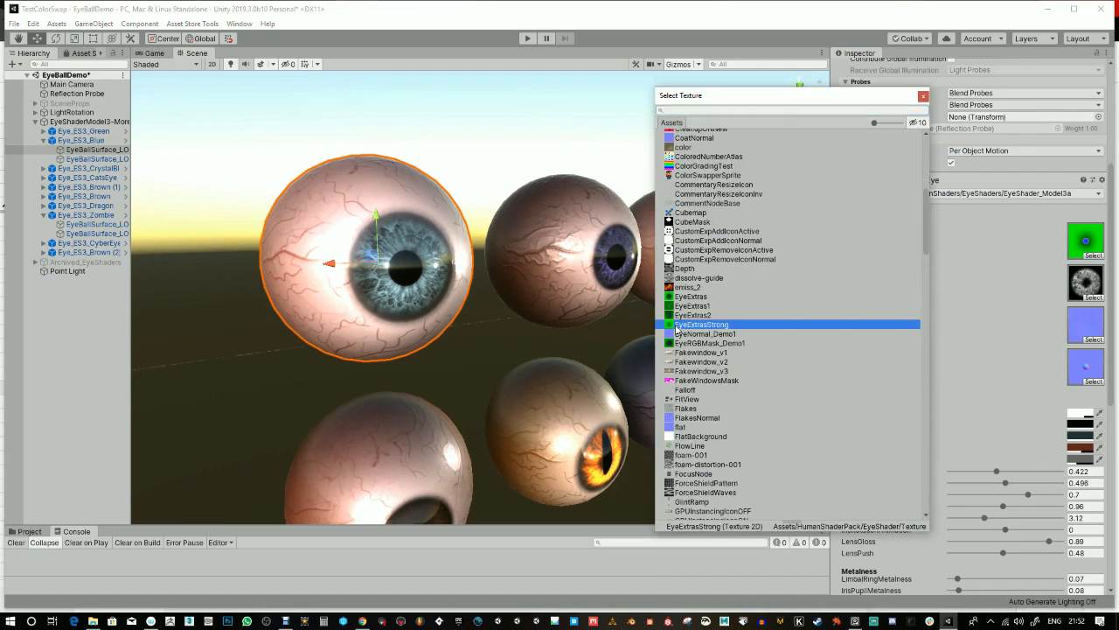
Show the project's Textures folder in an enlarged area and view the EyeExtras texture in a larger preview.
{"action": "left_click", "coordinate": [25, 532]}
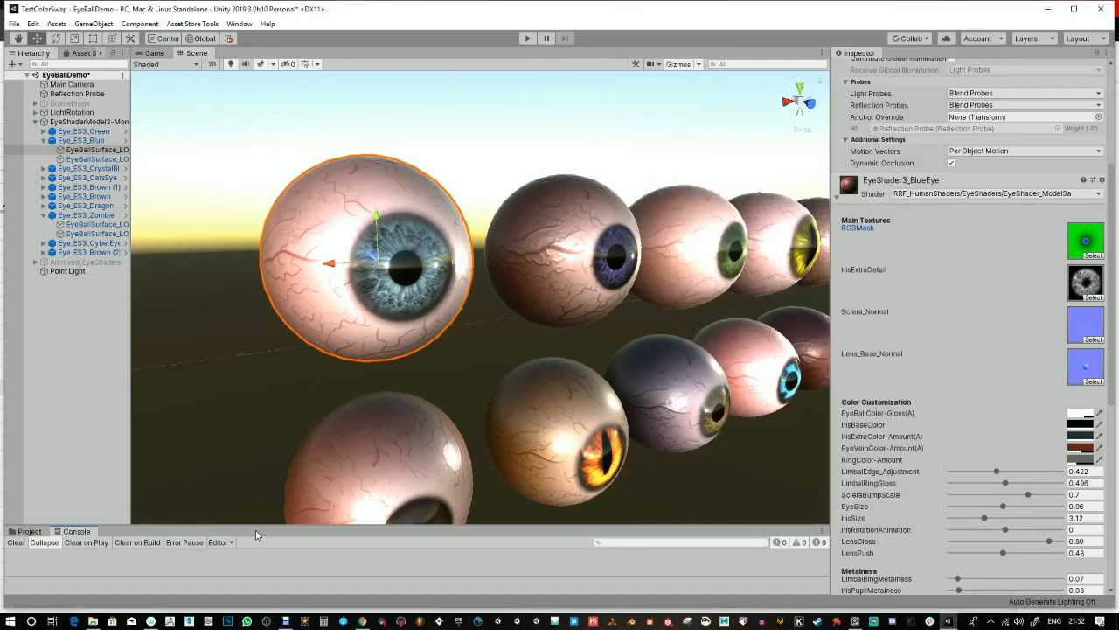
{"action": "left_click_drag", "start_coordinate": [252, 525], "coordinate": [252, 465]}
{"action": "left_click", "coordinate": [26, 472]}
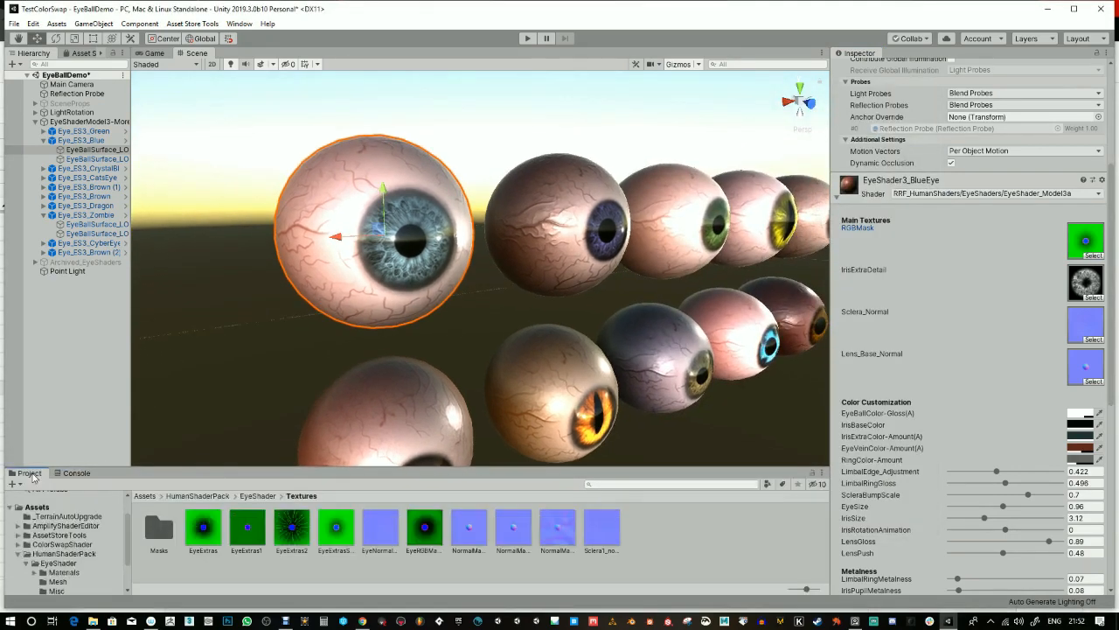
{"action": "left_click", "coordinate": [206, 531]}
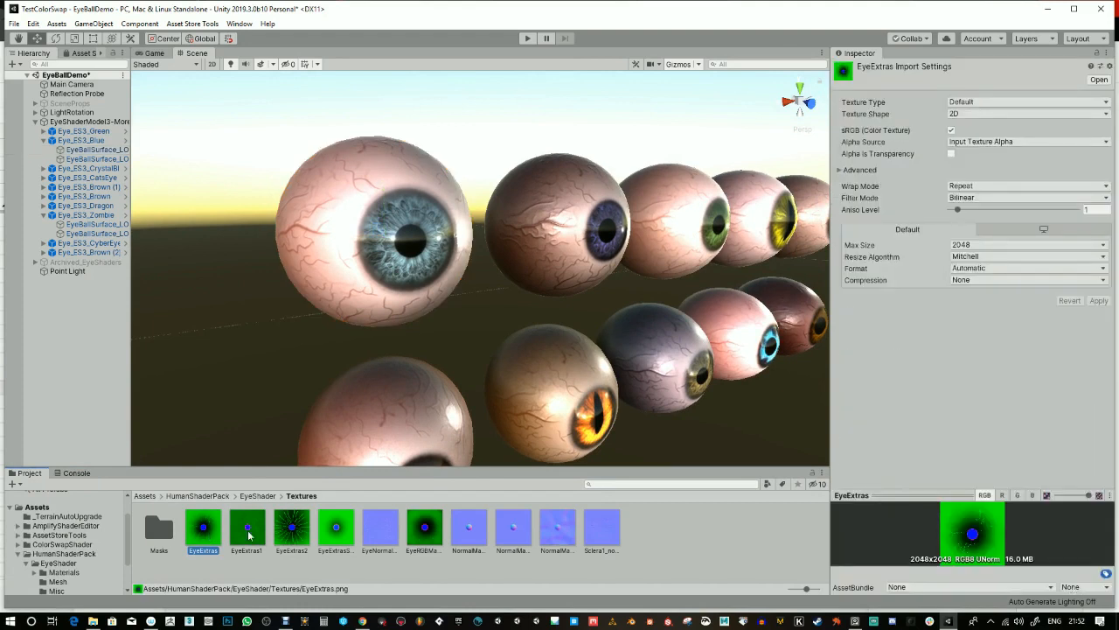
{"action": "left_click_drag", "start_coordinate": [955, 495], "coordinate": [956, 333]}
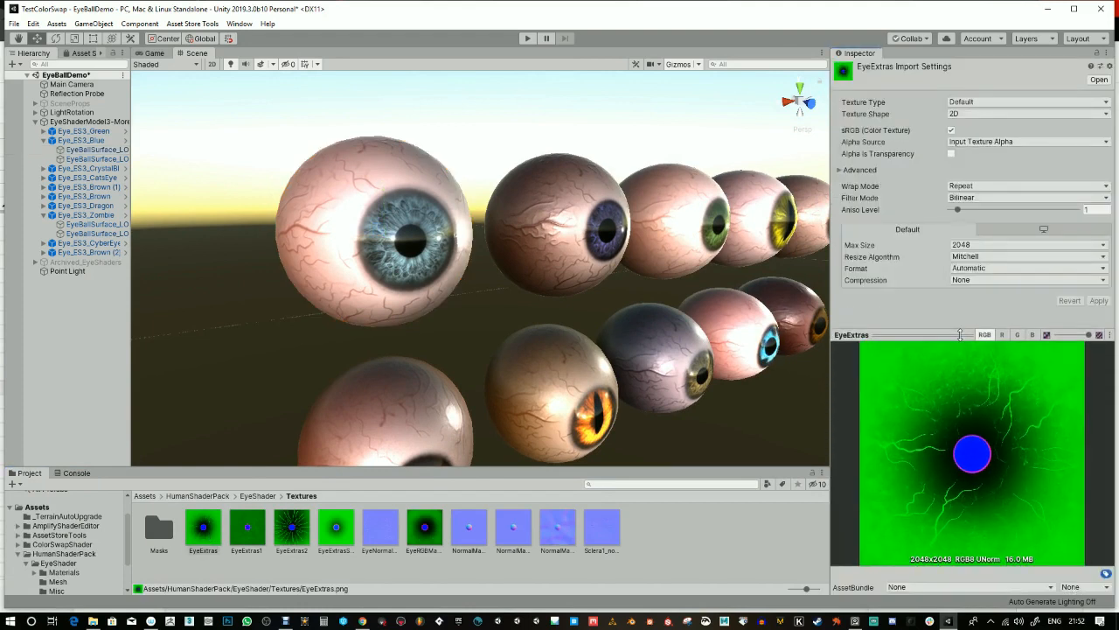
Preview the red, green and blue channels of the EyeExtras texture one at a time.
{"action": "left_click", "coordinate": [1002, 335]}
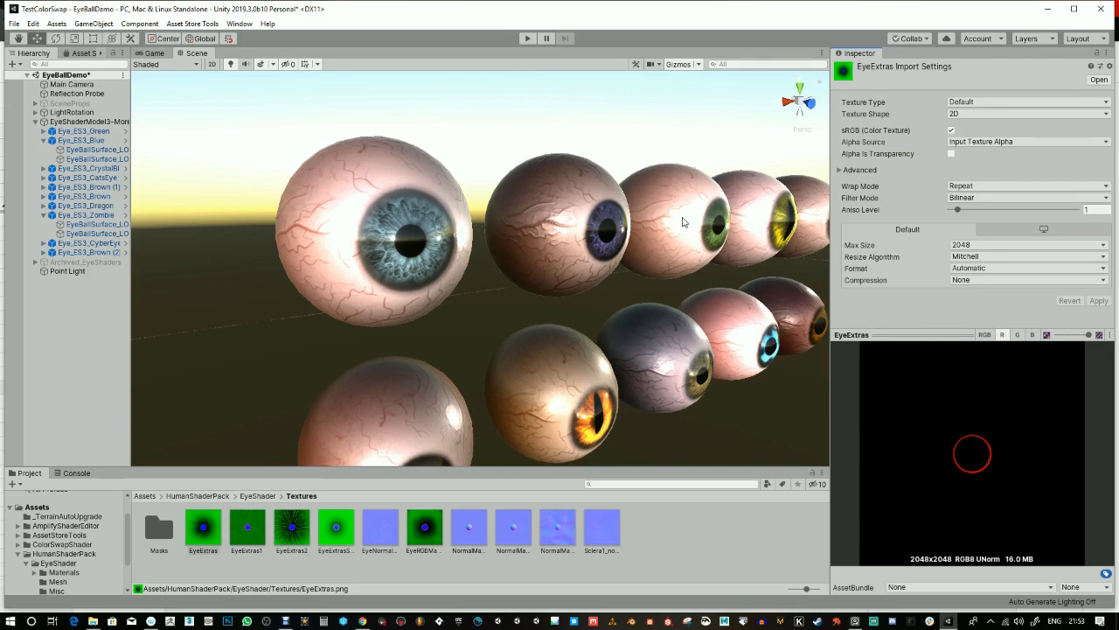
{"action": "left_click", "coordinate": [1017, 335]}
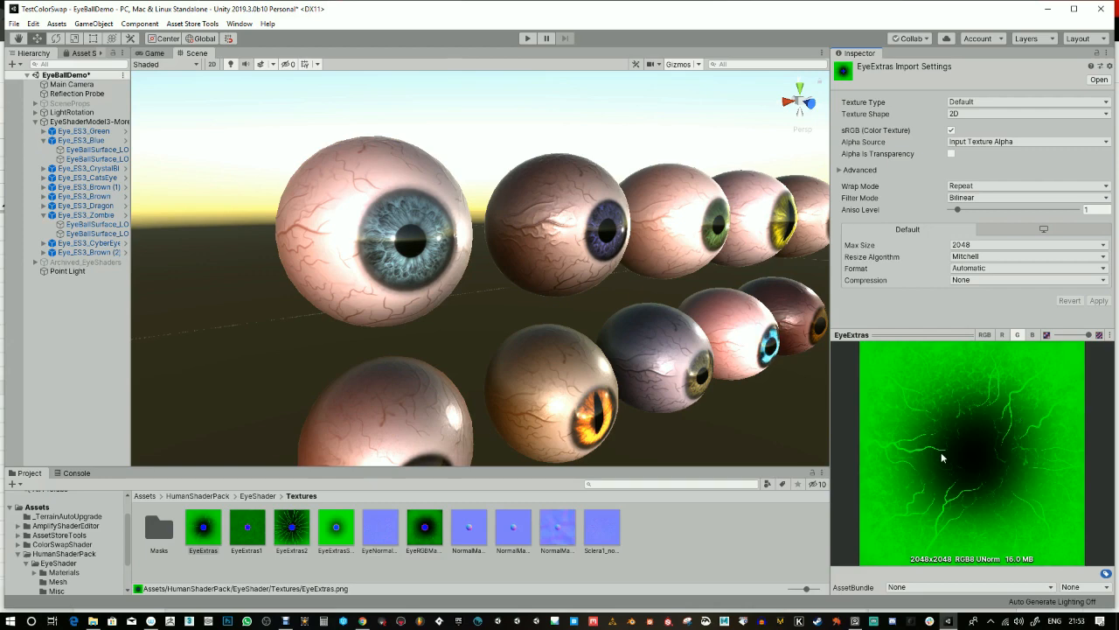
{"action": "left_click", "coordinate": [1032, 335]}
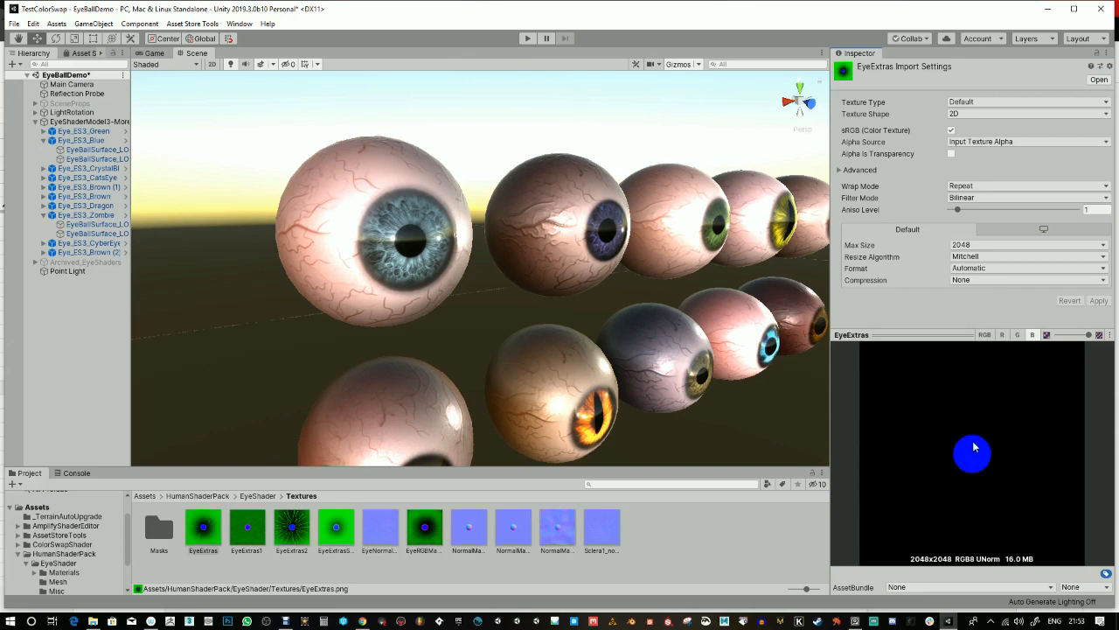
{"action": "left_click", "coordinate": [1017, 334]}
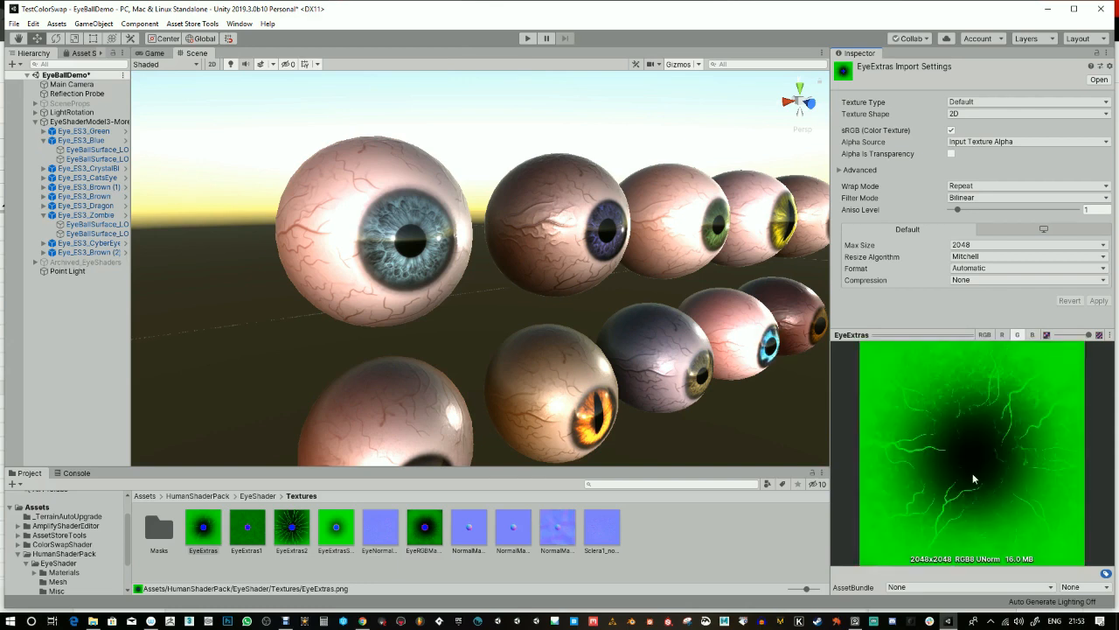
{"action": "left_click", "coordinate": [1002, 335]}
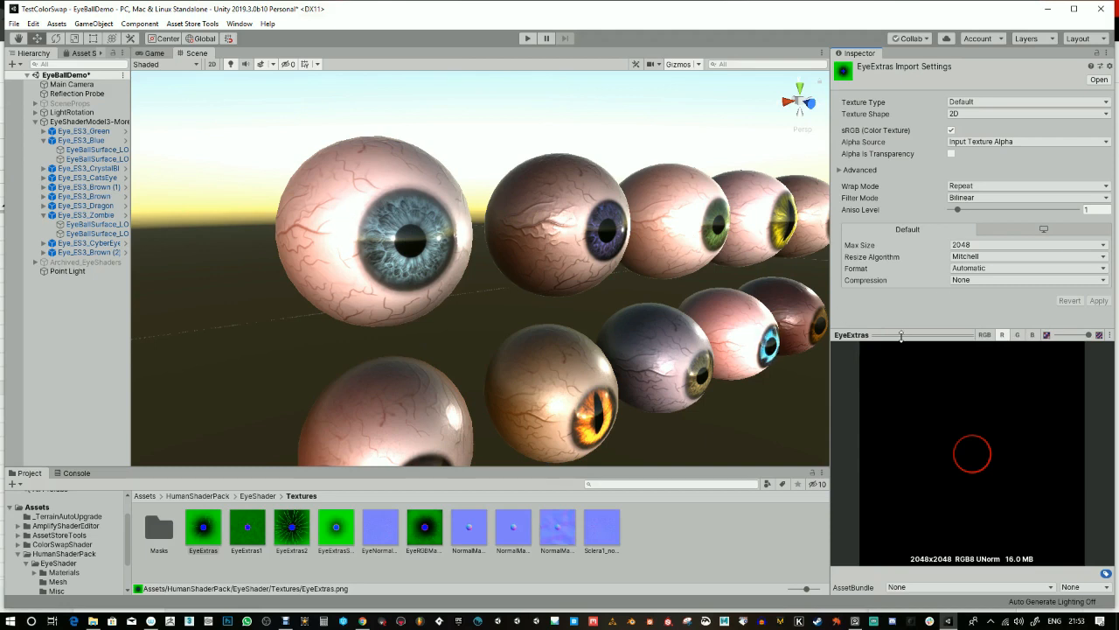
Select the large blue eye's surface mesh again and bring up its material's texture and color customization settings.
{"action": "left_click_drag", "start_coordinate": [439, 255], "coordinate": [570, 260], "text": "alt"}
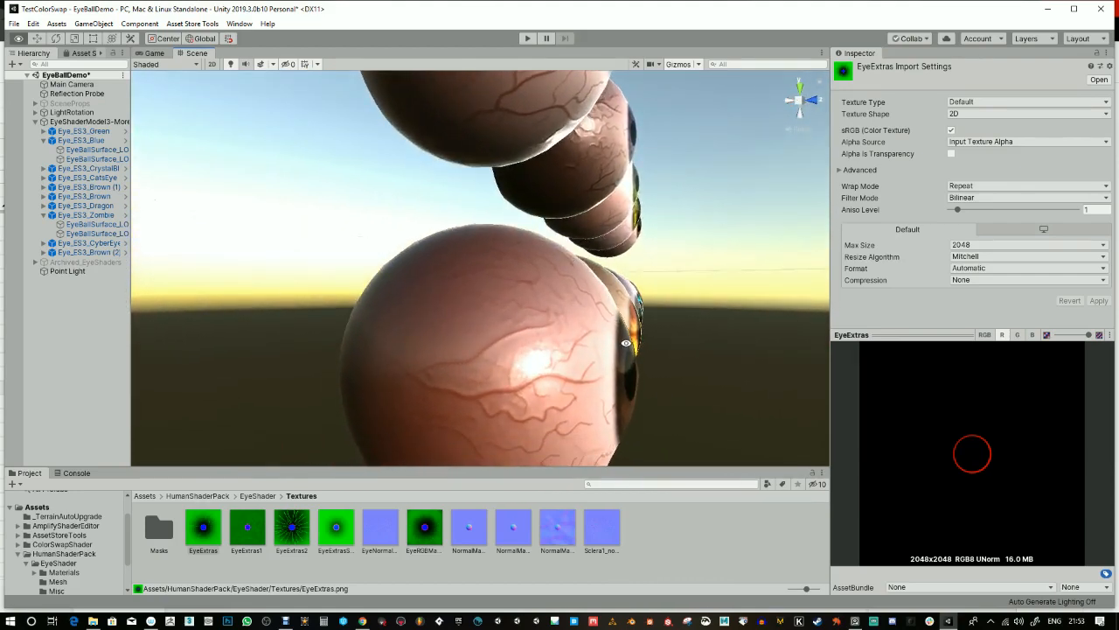
{"action": "left_click_drag", "start_coordinate": [631, 347], "coordinate": [494, 329], "text": "alt"}
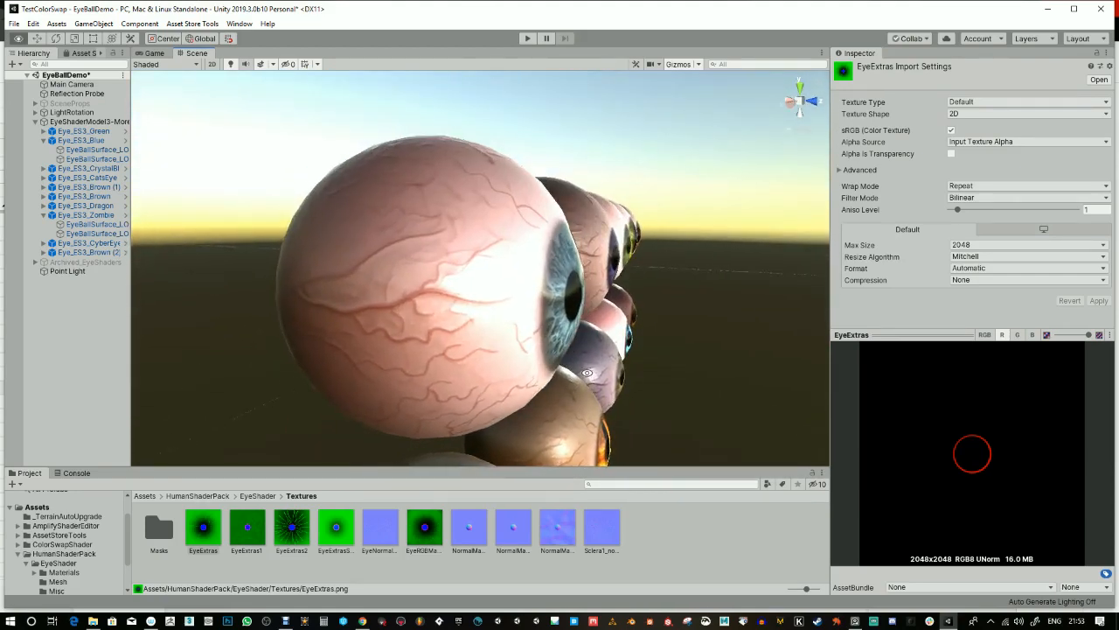
{"action": "left_click", "coordinate": [481, 325]}
{"action": "left_click", "coordinate": [481, 325]}
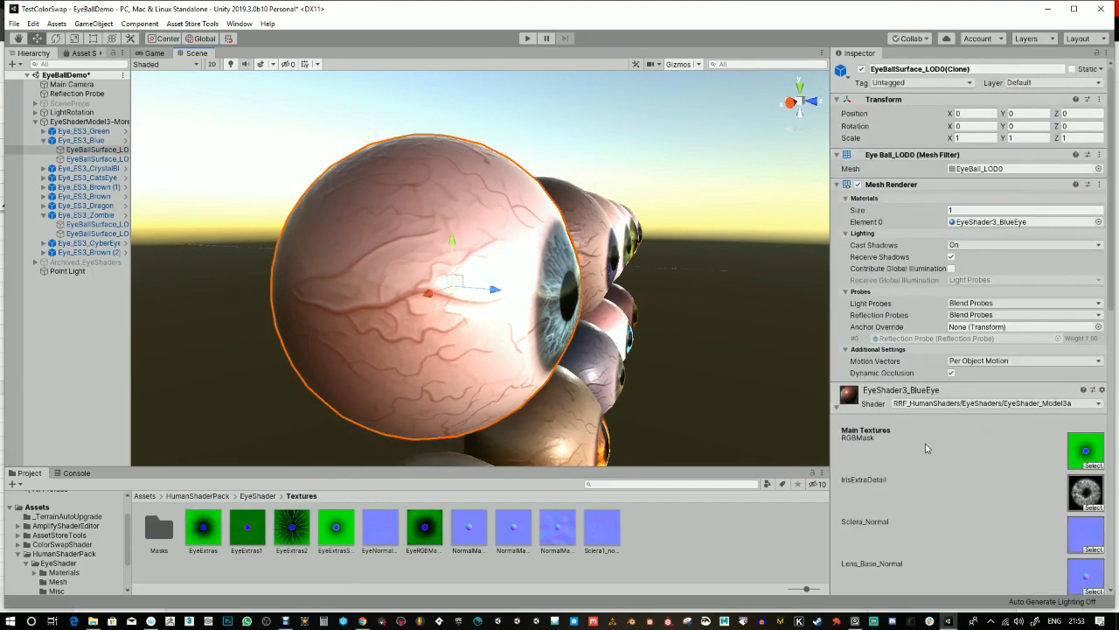
{"action": "scroll", "coordinate": [927, 447], "scroll_direction": "down", "scroll_amount": 10}
{"action": "scroll", "coordinate": [934, 427], "scroll_direction": "up", "scroll_amount": 3}
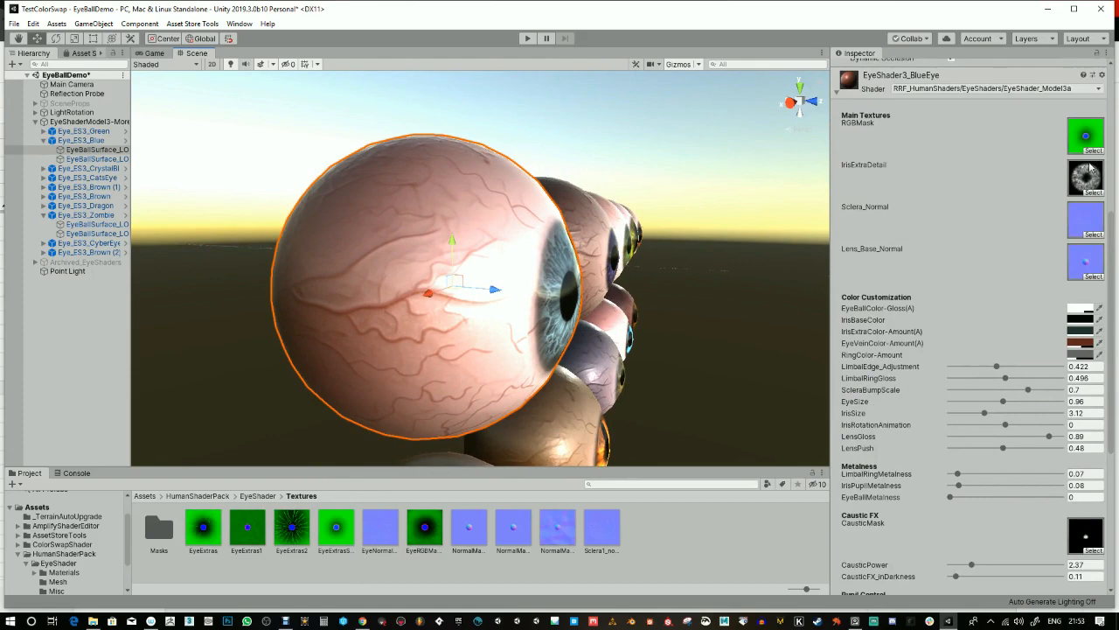
Inspect the blue eye's iris and sclera up close and locate the texture assigned to Sclera_Normal.
{"action": "left_click_drag", "start_coordinate": [600, 313], "coordinate": [557, 306], "text": "alt"}
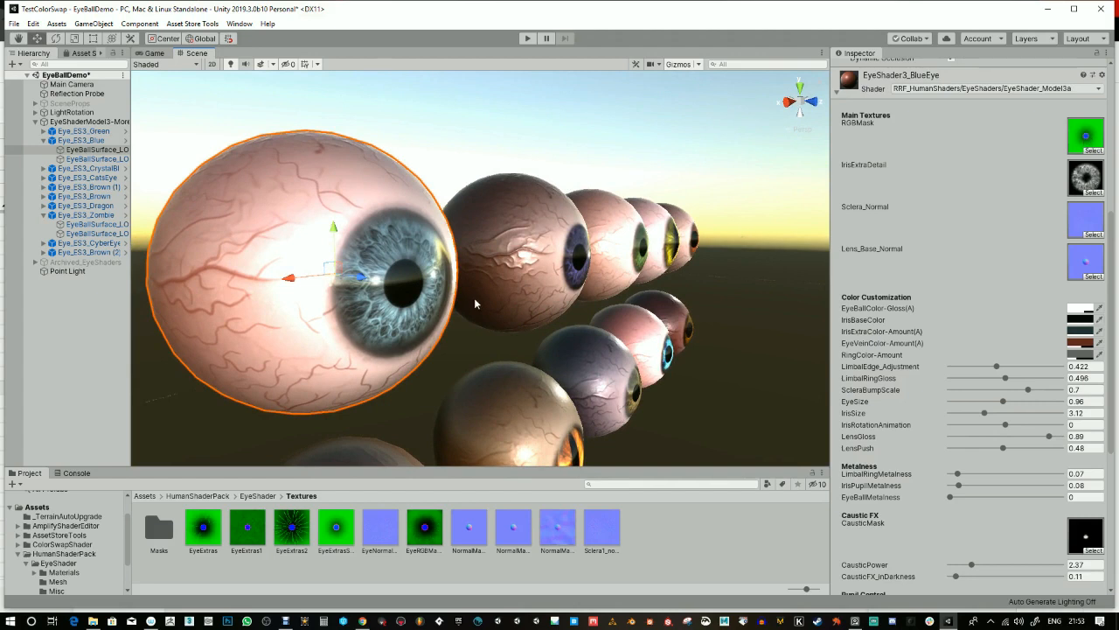
{"action": "left_click_drag", "start_coordinate": [474, 297], "coordinate": [463, 249], "text": "alt"}
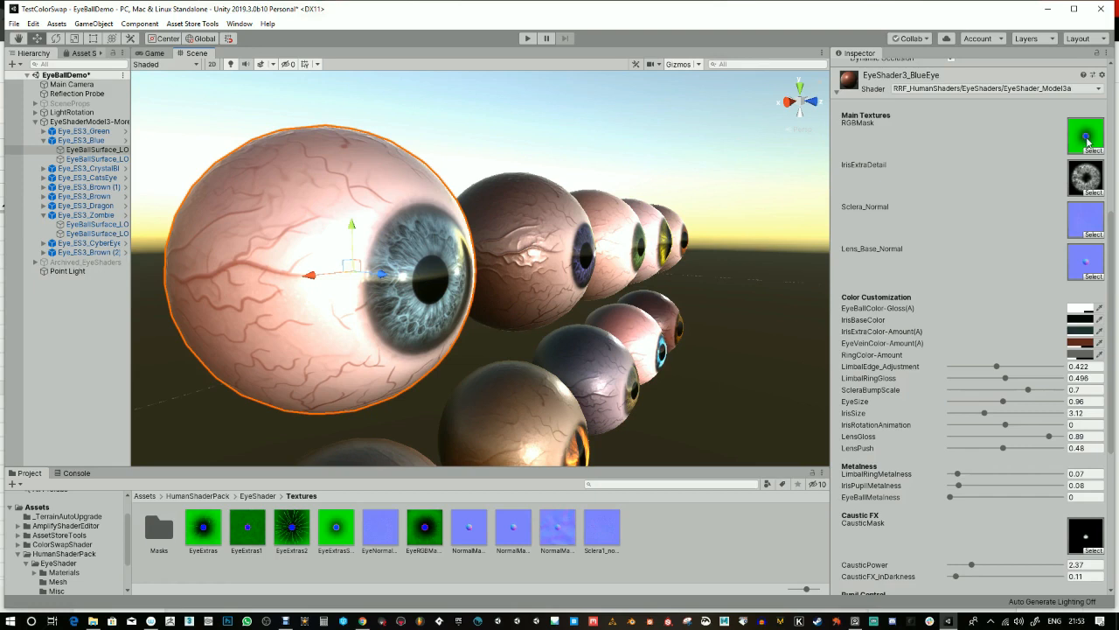
{"action": "left_click", "coordinate": [1089, 224]}
{"action": "left_click_drag", "start_coordinate": [407, 273], "coordinate": [326, 261], "text": "alt"}
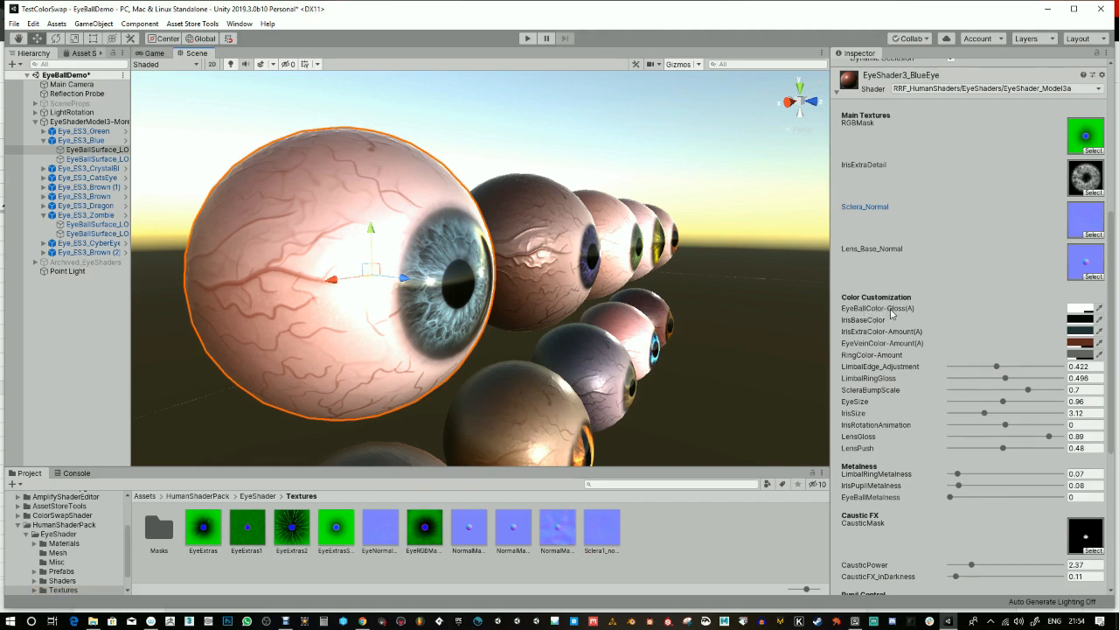
Set the blue eye material's EyeBallColor-Gloss(A) to teal 2B8C87 with an alpha of 156.
{"action": "left_click", "coordinate": [1081, 308]}
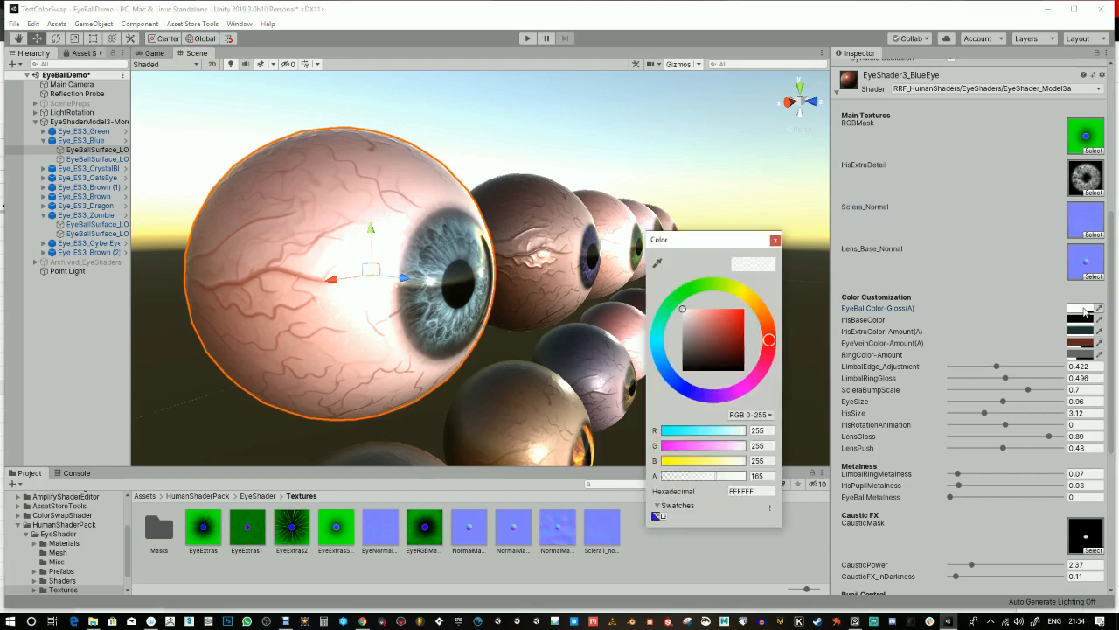
{"action": "left_click_drag", "start_coordinate": [700, 352], "coordinate": [647, 341]}
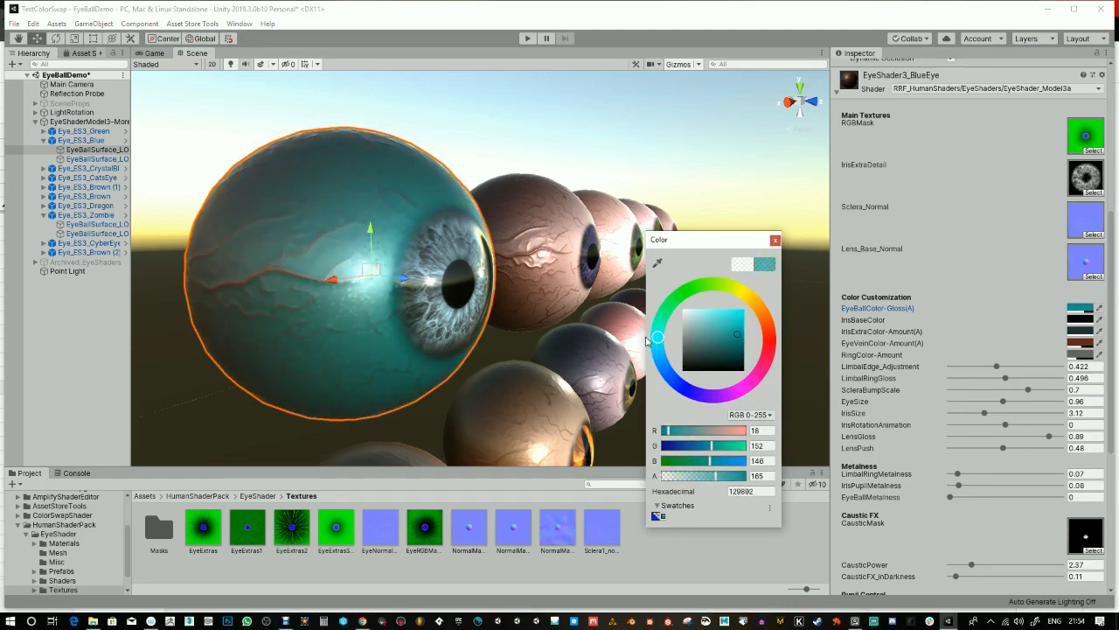
{"action": "mouse_move", "coordinate": [732, 338]}
{"action": "left_mouse_down"}
{"action": "mouse_move", "coordinate": [725, 326]}
{"action": "mouse_move", "coordinate": [725, 336]}
{"action": "left_mouse_up"}
{"action": "mouse_move", "coordinate": [719, 491]}
{"action": "left_mouse_down"}
{"action": "mouse_move", "coordinate": [690, 488]}
{"action": "mouse_move", "coordinate": [714, 489]}
{"action": "left_mouse_up"}
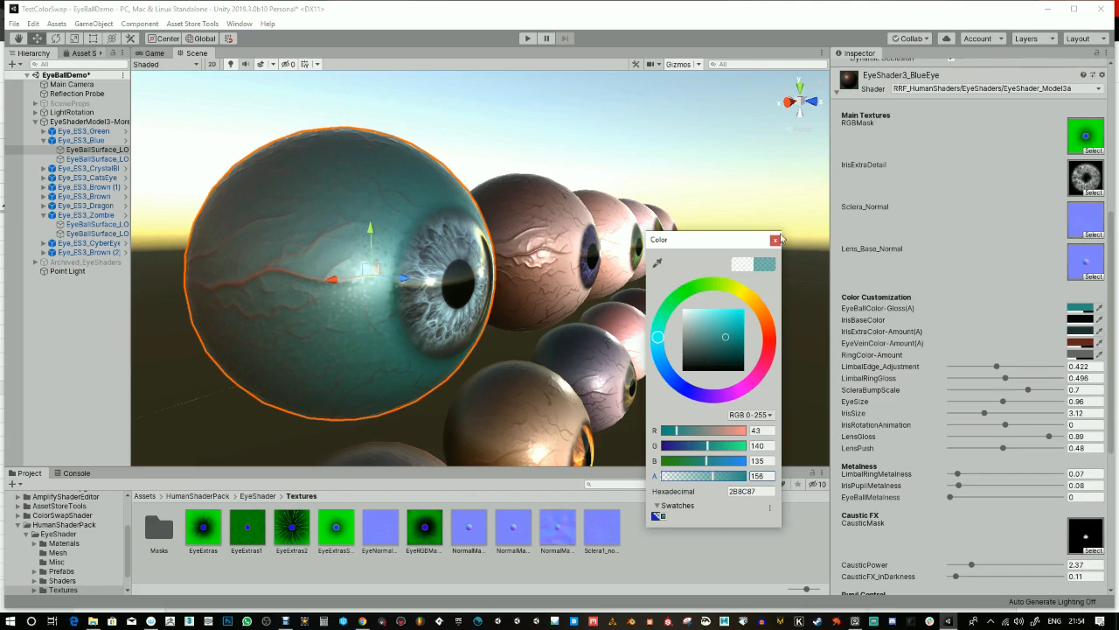
{"action": "left_click", "coordinate": [775, 242]}
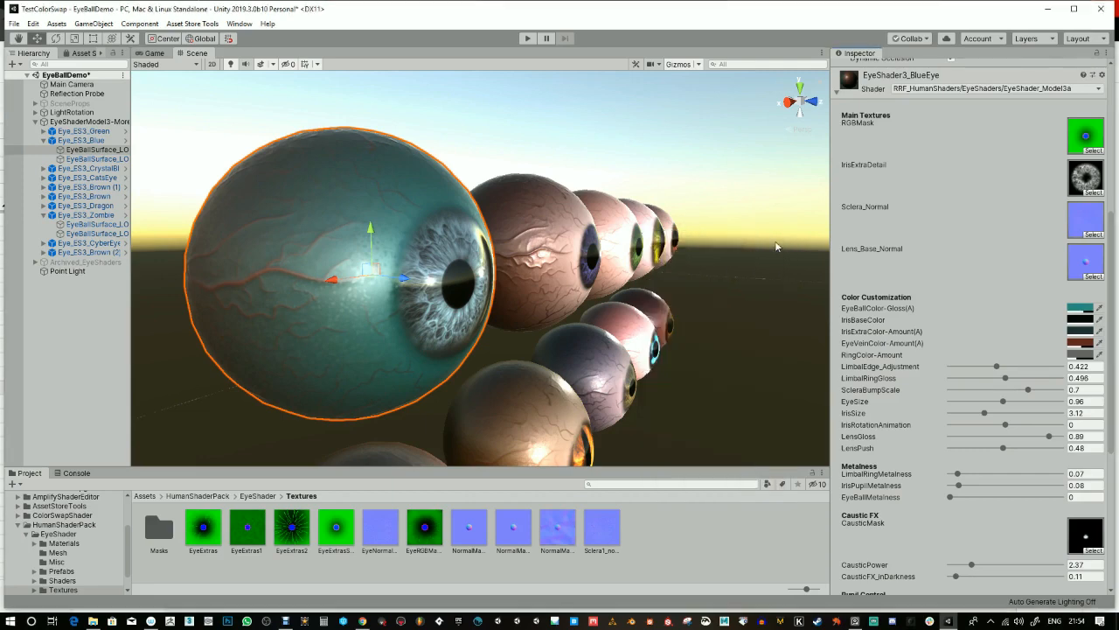
Set the blue eye material's IrisBaseColor to dark red 381414 with an alpha of 255.
{"action": "left_click", "coordinate": [1081, 319]}
{"action": "left_click", "coordinate": [535, 306], "text": "alt"}
{"action": "left_click_drag", "start_coordinate": [535, 307], "coordinate": [394, 308], "text": "alt"}
{"action": "right_click_drag", "start_coordinate": [390, 308], "coordinate": [412, 332], "text": "alt"}
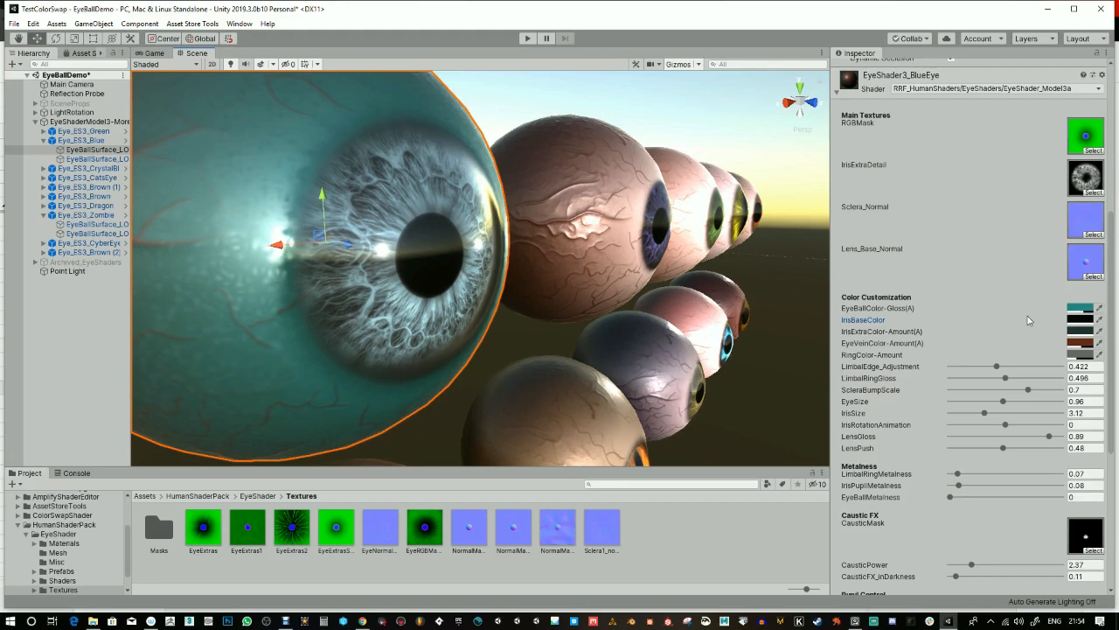
{"action": "left_click", "coordinate": [1076, 319]}
{"action": "mouse_move", "coordinate": [710, 359]}
{"action": "left_mouse_down"}
{"action": "mouse_move", "coordinate": [741, 332]}
{"action": "mouse_move", "coordinate": [737, 350]}
{"action": "left_mouse_up"}
{"action": "left_click_drag", "start_coordinate": [745, 478], "coordinate": [742, 479]}
{"action": "left_click_drag", "start_coordinate": [671, 486], "coordinate": [750, 478]}
{"action": "left_click_drag", "start_coordinate": [738, 358], "coordinate": [722, 357]}
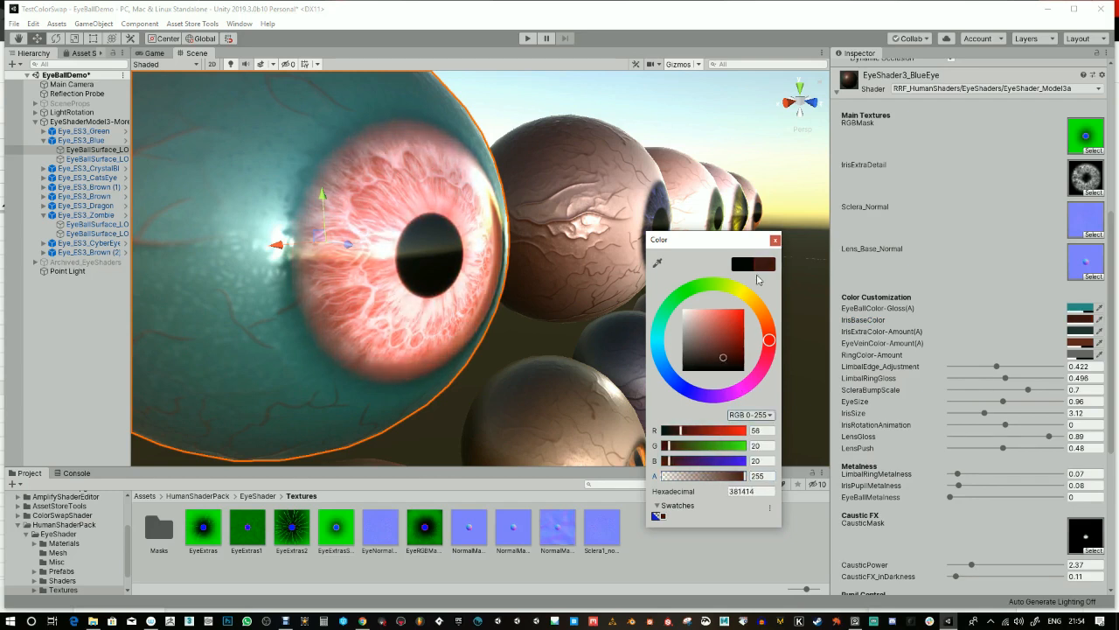
{"action": "left_click", "coordinate": [775, 241]}
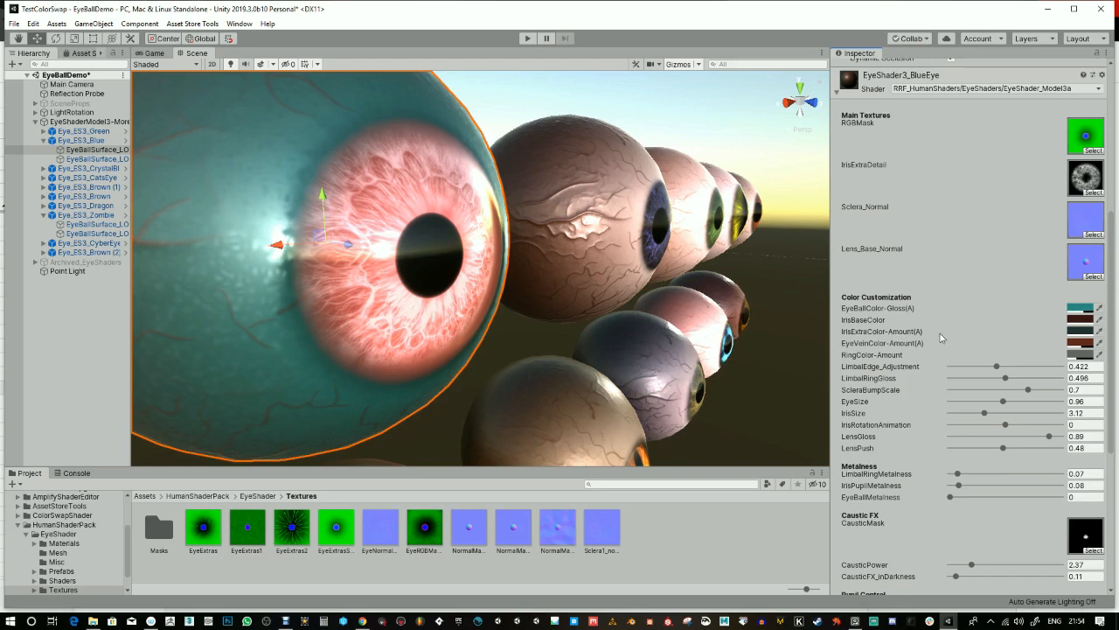
Set the blue eye material's IrisExtraColor-Amount(A) to purple 4A2B87 with an alpha of 154.
{"action": "left_click", "coordinate": [1080, 331]}
{"action": "mouse_move", "coordinate": [745, 349]}
{"action": "left_mouse_down"}
{"action": "mouse_move", "coordinate": [735, 323]}
{"action": "mouse_move", "coordinate": [732, 356]}
{"action": "left_mouse_up"}
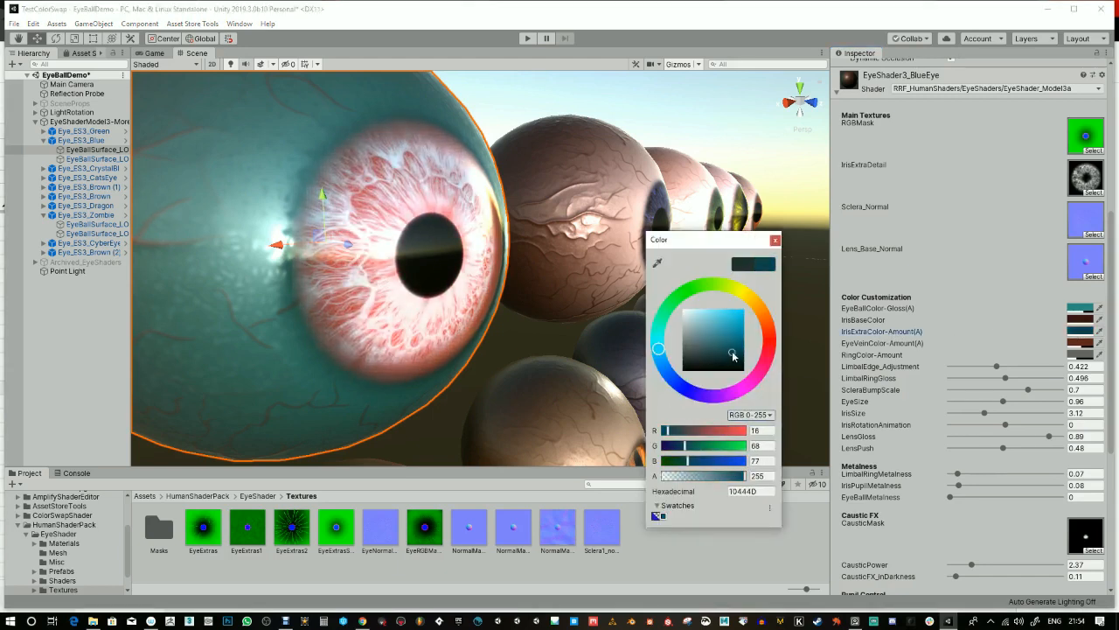
{"action": "left_click_drag", "start_coordinate": [761, 345], "coordinate": [752, 299]}
{"action": "left_click_drag", "start_coordinate": [730, 352], "coordinate": [731, 359]}
{"action": "mouse_move", "coordinate": [757, 306]}
{"action": "left_mouse_down"}
{"action": "mouse_move", "coordinate": [762, 372]}
{"action": "mouse_move", "coordinate": [730, 389]}
{"action": "mouse_move", "coordinate": [700, 385]}
{"action": "mouse_move", "coordinate": [699, 316]}
{"action": "mouse_move", "coordinate": [748, 294]}
{"action": "mouse_move", "coordinate": [687, 313]}
{"action": "mouse_move", "coordinate": [693, 390]}
{"action": "mouse_move", "coordinate": [708, 395]}
{"action": "left_mouse_up"}
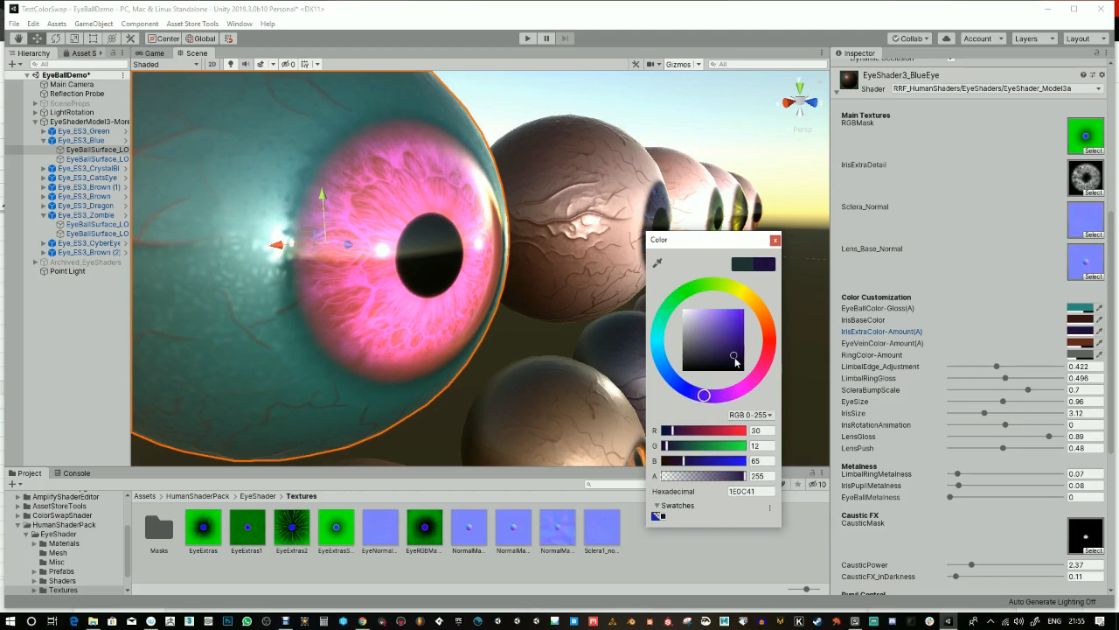
{"action": "mouse_move", "coordinate": [735, 355]}
{"action": "left_mouse_down"}
{"action": "mouse_move", "coordinate": [729, 326]}
{"action": "mouse_move", "coordinate": [707, 355]}
{"action": "mouse_move", "coordinate": [730, 325]}
{"action": "mouse_move", "coordinate": [736, 346]}
{"action": "left_mouse_up"}
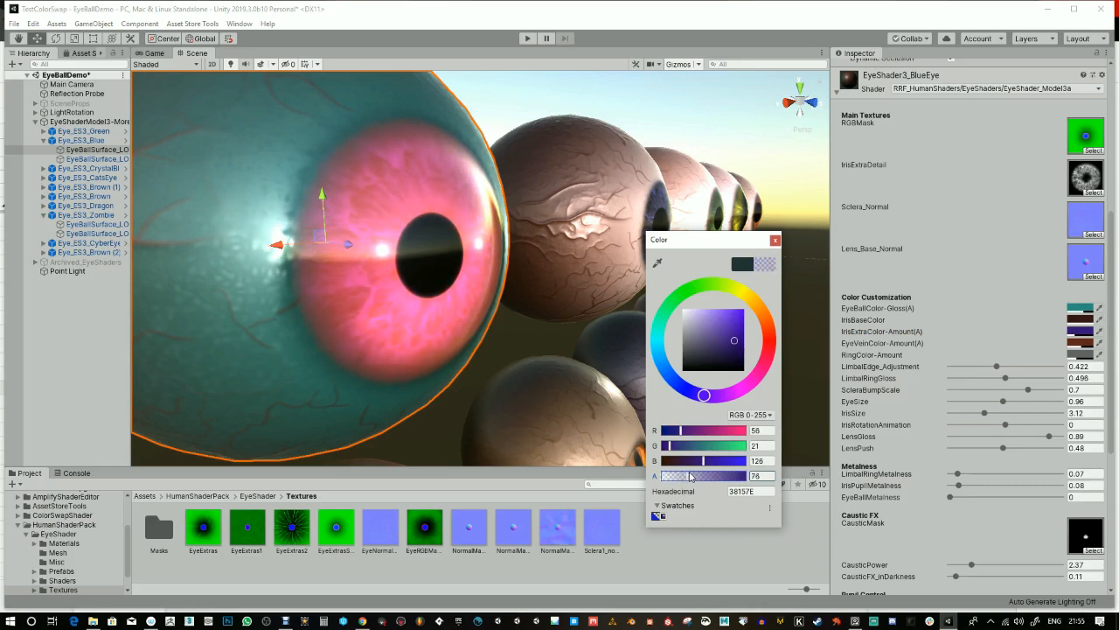
{"action": "mouse_move", "coordinate": [734, 342]}
{"action": "left_mouse_down"}
{"action": "mouse_move", "coordinate": [733, 372]}
{"action": "mouse_move", "coordinate": [730, 334]}
{"action": "mouse_move", "coordinate": [726, 342]}
{"action": "left_mouse_up"}
{"action": "mouse_move", "coordinate": [725, 480]}
{"action": "left_mouse_down"}
{"action": "mouse_move", "coordinate": [745, 475]}
{"action": "mouse_move", "coordinate": [711, 476]}
{"action": "left_mouse_up"}
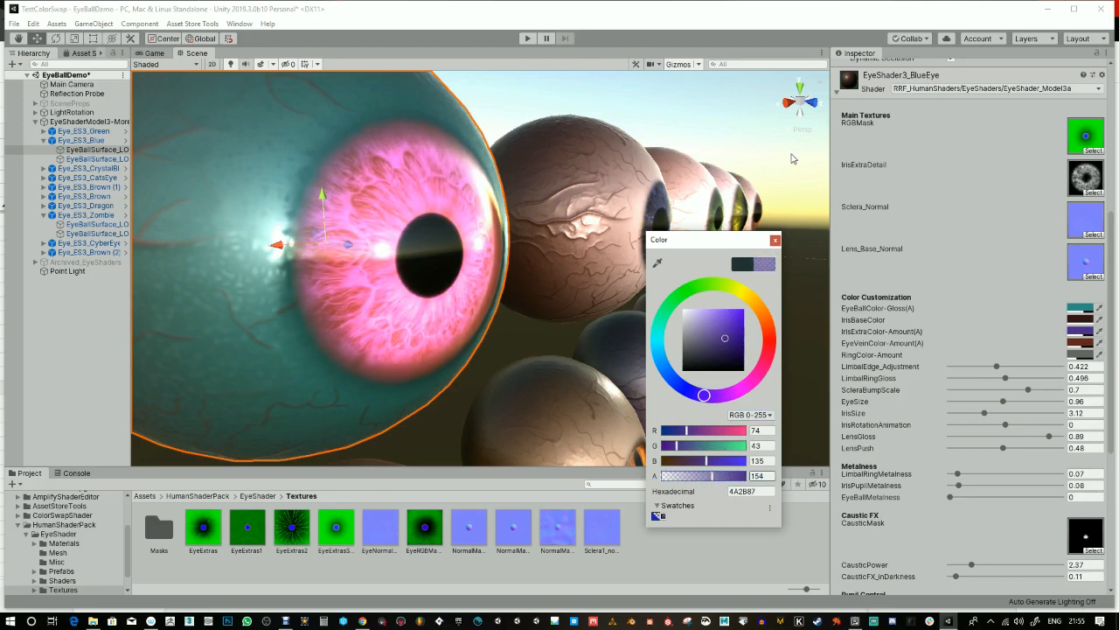
Set the blue eye material's EyeVeinColor-Amount(A) to pink FF00B0 with an alpha of 100.
{"action": "left_click", "coordinate": [775, 239]}
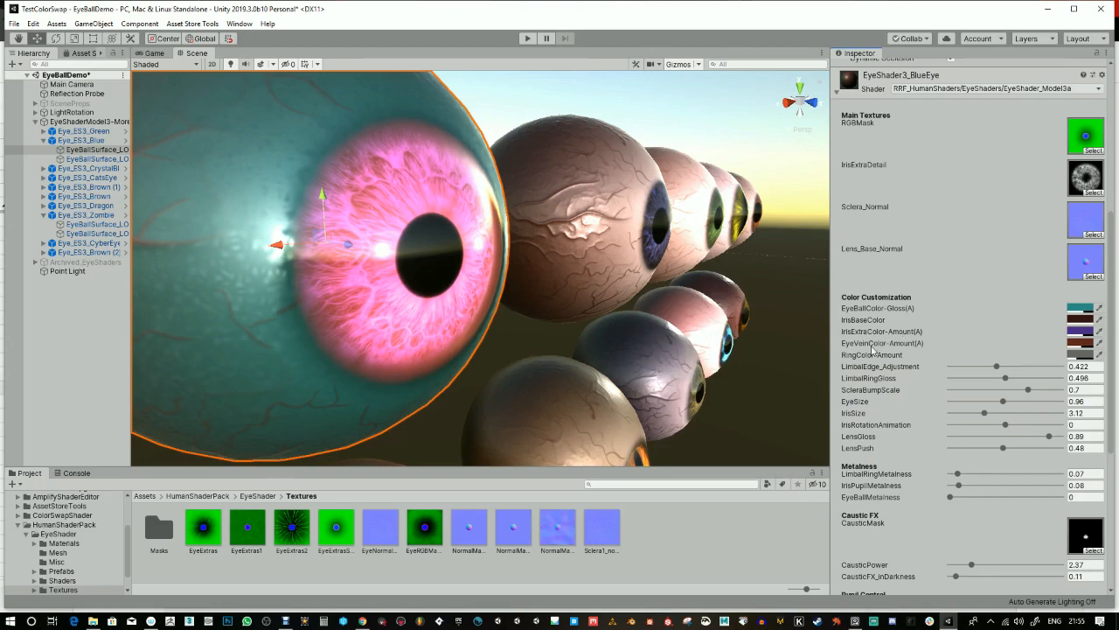
{"action": "left_click_drag", "start_coordinate": [423, 318], "coordinate": [490, 328], "text": "alt"}
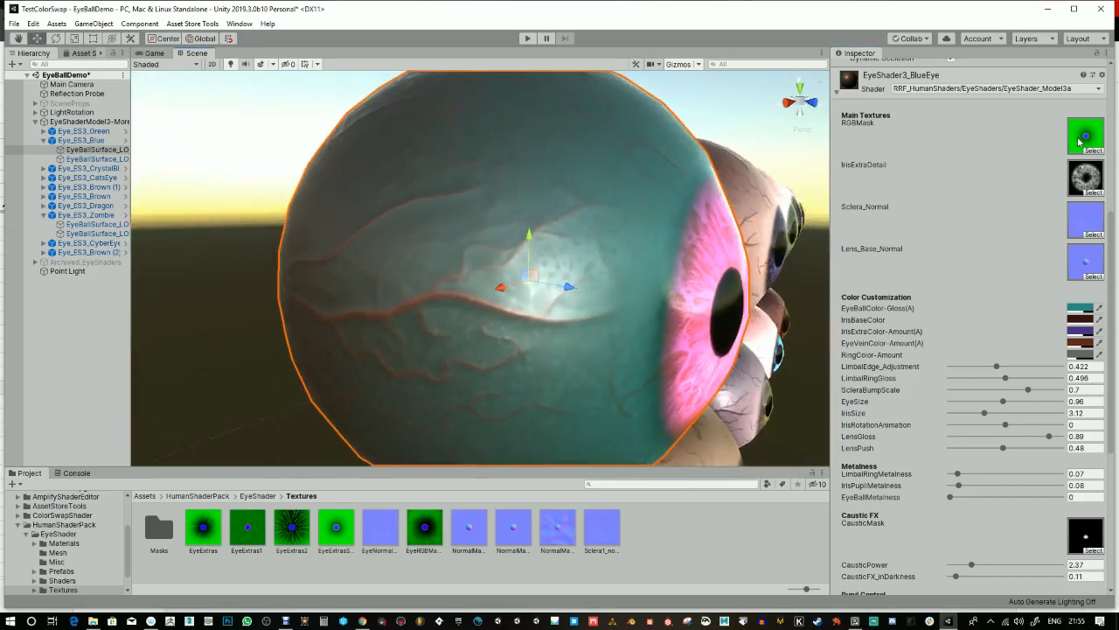
{"action": "left_click", "coordinate": [1080, 342]}
{"action": "mouse_move", "coordinate": [750, 343]}
{"action": "left_mouse_down"}
{"action": "mouse_move", "coordinate": [761, 302]}
{"action": "mouse_move", "coordinate": [716, 287]}
{"action": "mouse_move", "coordinate": [678, 308]}
{"action": "mouse_move", "coordinate": [674, 351]}
{"action": "mouse_move", "coordinate": [692, 378]}
{"action": "mouse_move", "coordinate": [738, 366]}
{"action": "left_mouse_up"}
{"action": "left_click", "coordinate": [511, 307]}
{"action": "mouse_move", "coordinate": [554, 340]}
{"action": "left_mouse_down", "text": "alt"}
{"action": "mouse_move", "coordinate": [530, 342]}
{"action": "mouse_move", "coordinate": [559, 342]}
{"action": "left_mouse_up", "text": "alt"}
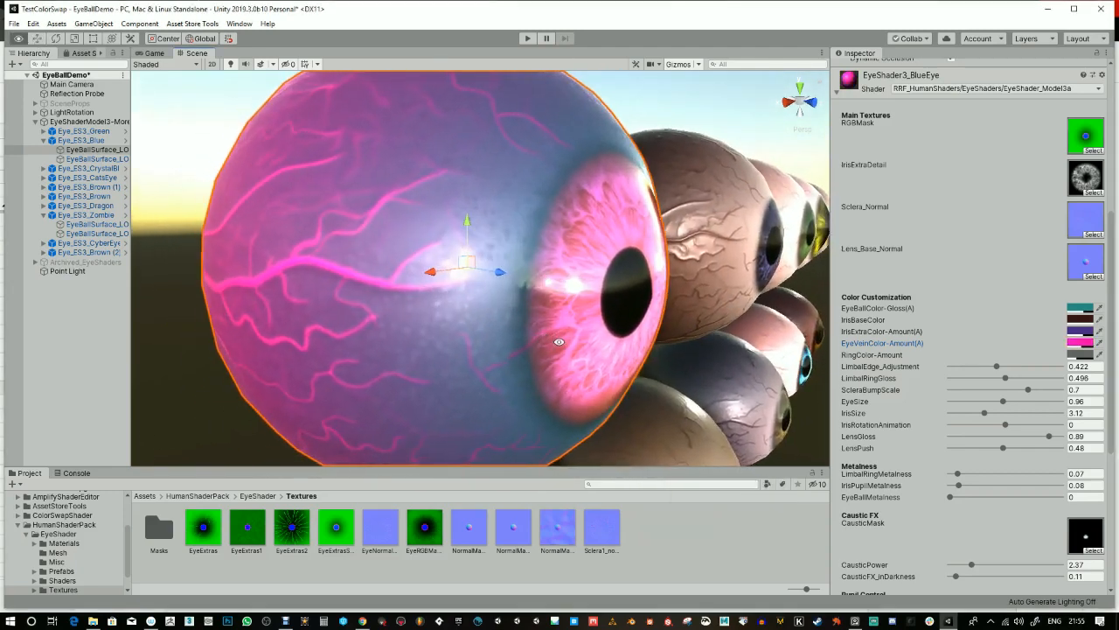
{"action": "left_click", "coordinate": [1083, 345]}
{"action": "left_click_drag", "start_coordinate": [708, 475], "coordinate": [683, 487]}
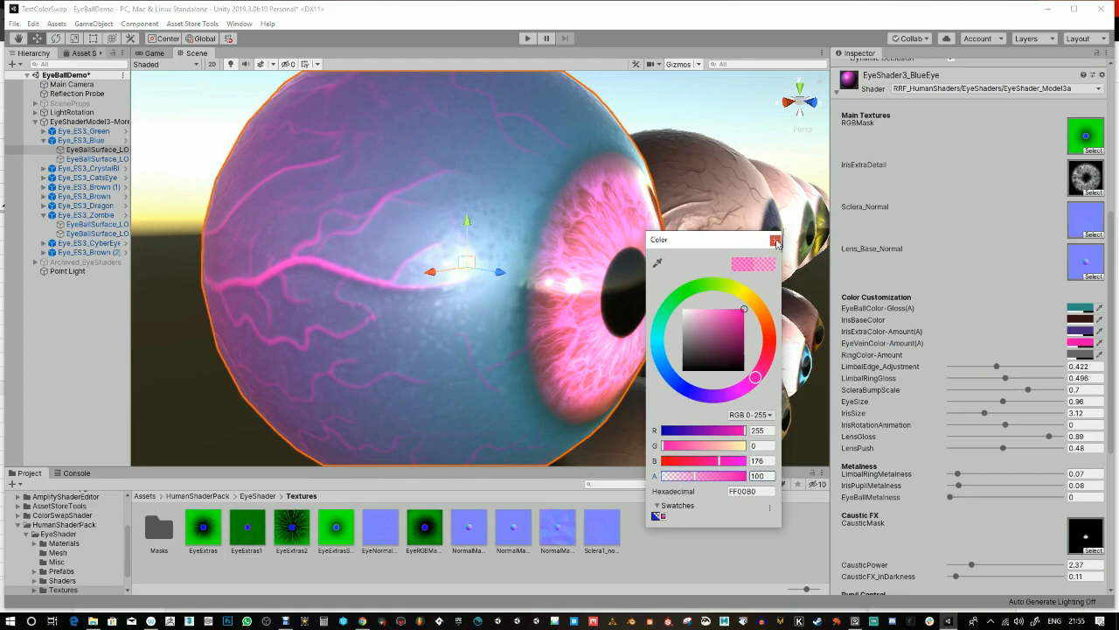
{"action": "left_click", "coordinate": [776, 243]}
{"action": "left_click_drag", "start_coordinate": [491, 334], "coordinate": [502, 300], "text": "alt"}
{"action": "scroll", "coordinate": [463, 325], "scroll_direction": "down", "scroll_amount": 5}
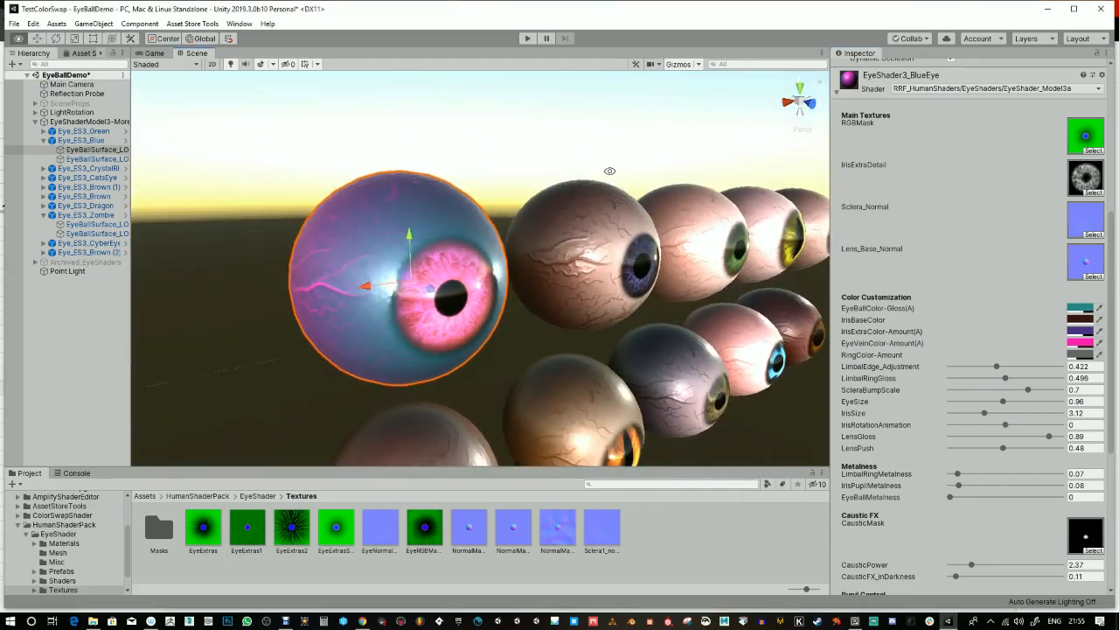
Look through the Scene view's component tools, draw mode, effects, grid and camera settings.
{"action": "left_click", "coordinate": [638, 66]}
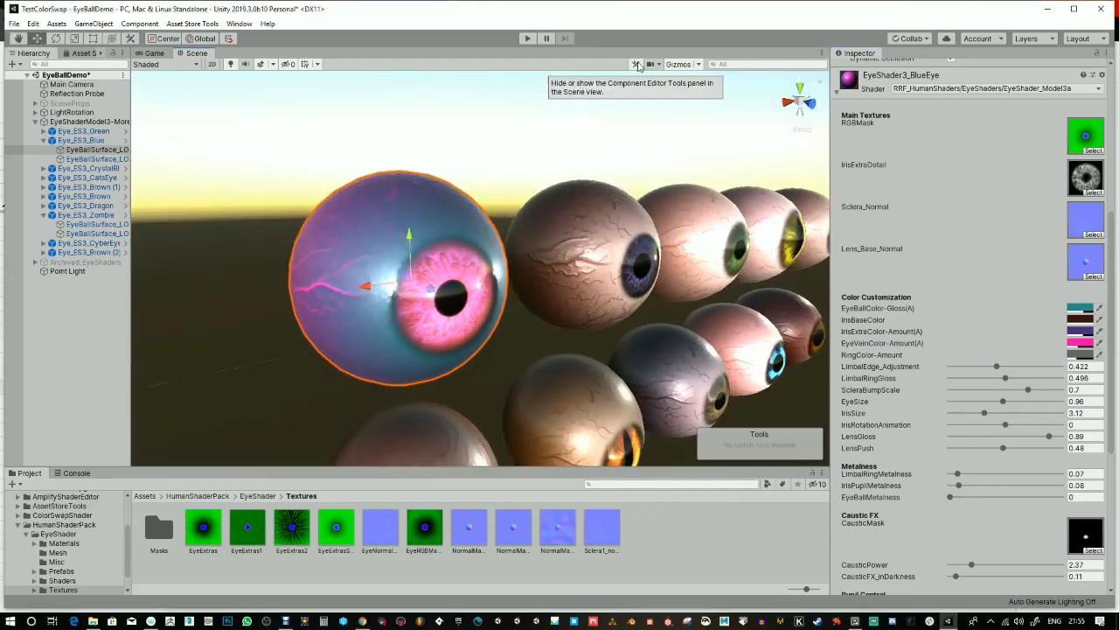
{"action": "left_click", "coordinate": [637, 66]}
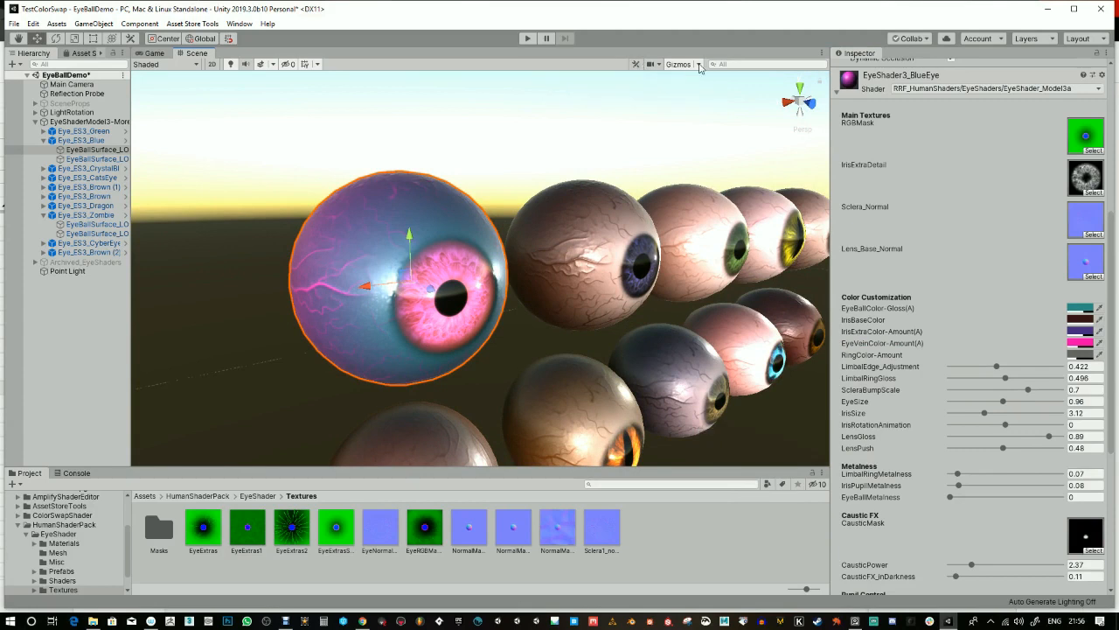
{"action": "left_click", "coordinate": [662, 64]}
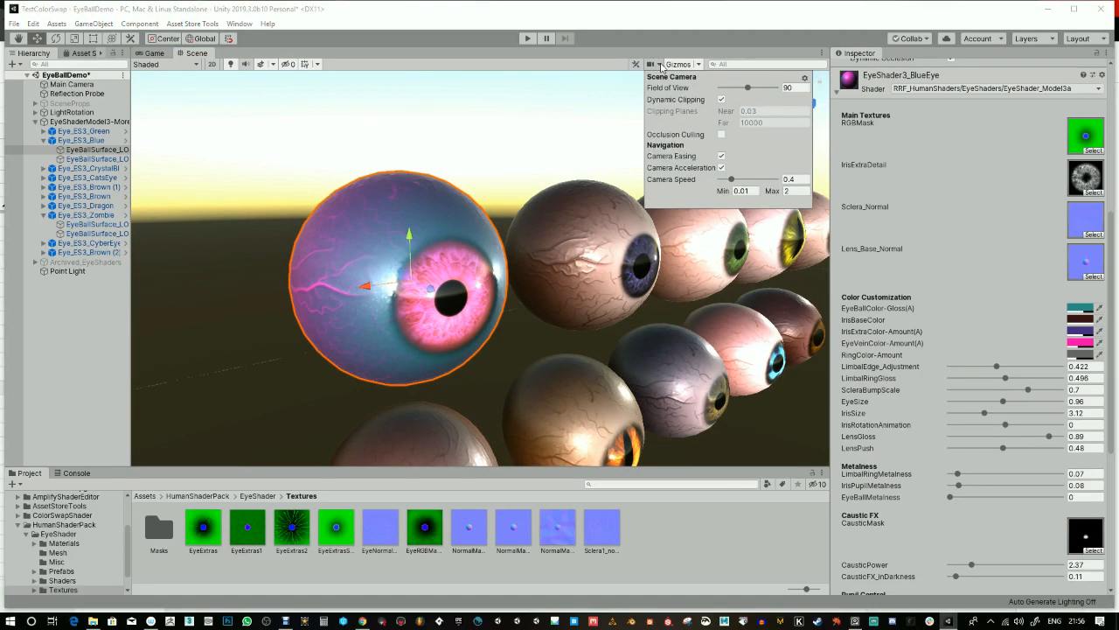
{"action": "left_click", "coordinate": [661, 67]}
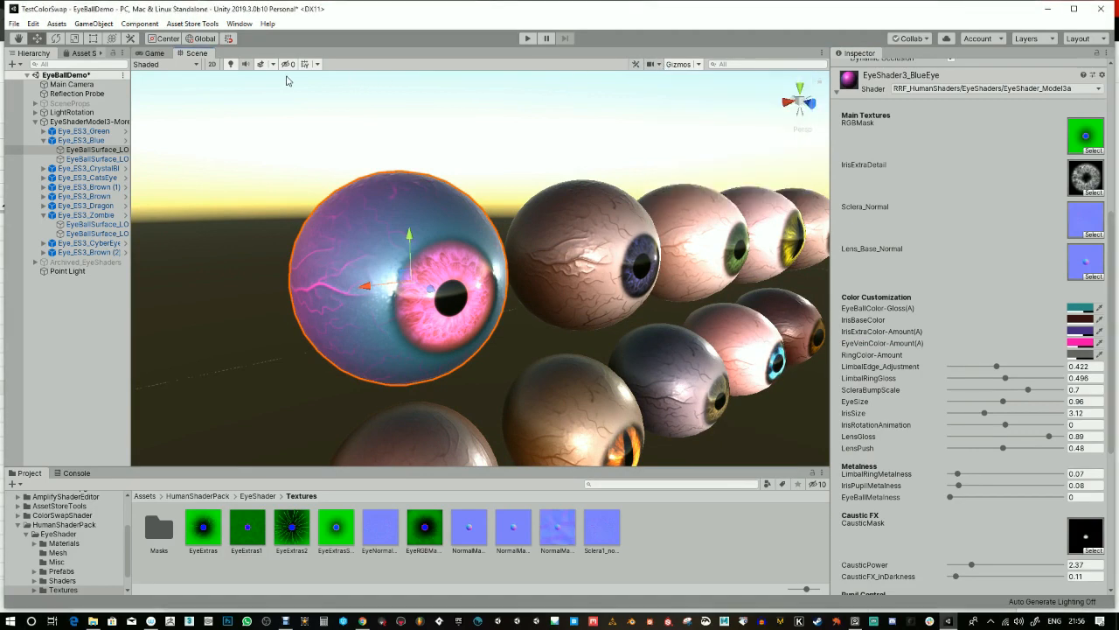
{"action": "left_click", "coordinate": [196, 67]}
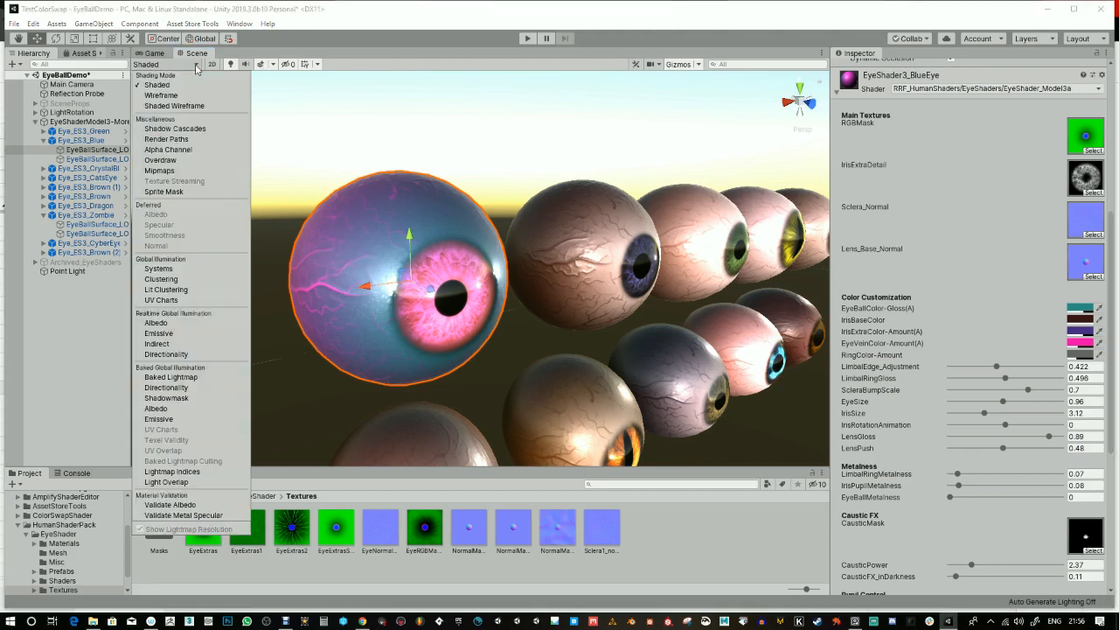
{"action": "left_click", "coordinate": [213, 73]}
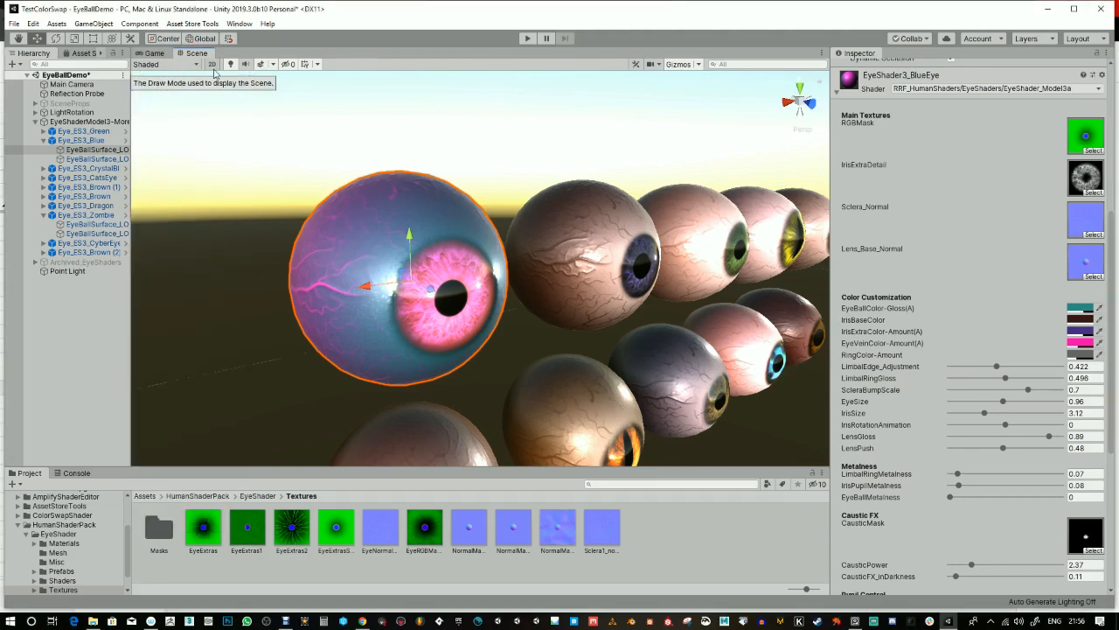
{"action": "left_click", "coordinate": [273, 67]}
{"action": "left_click", "coordinate": [271, 68]}
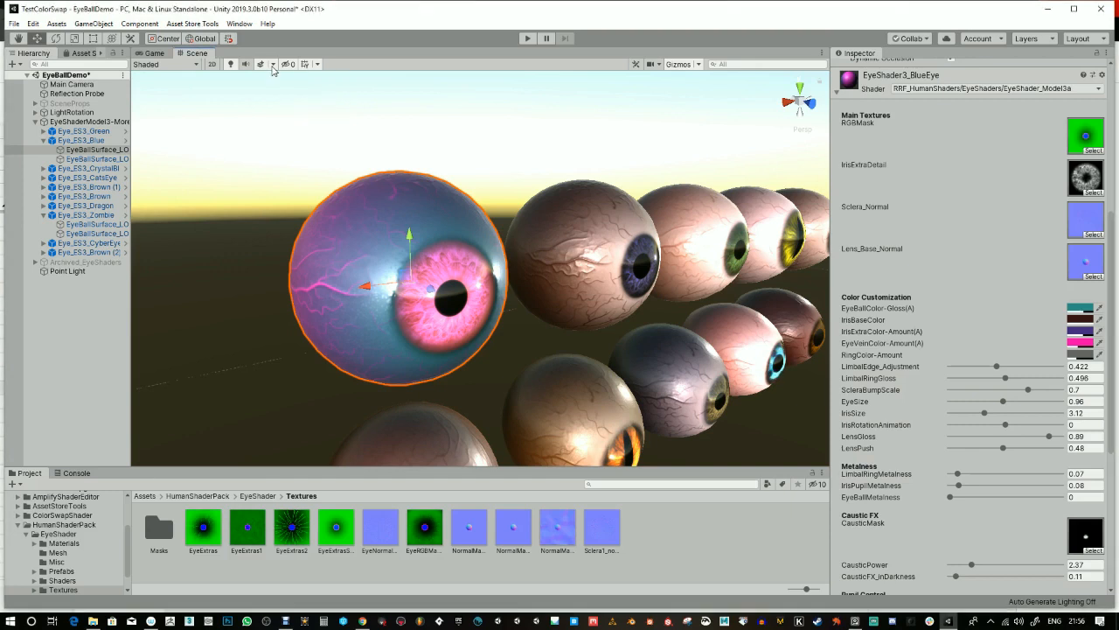
{"action": "left_click", "coordinate": [317, 67]}
{"action": "left_click", "coordinate": [319, 68]}
{"action": "left_click", "coordinate": [659, 68]}
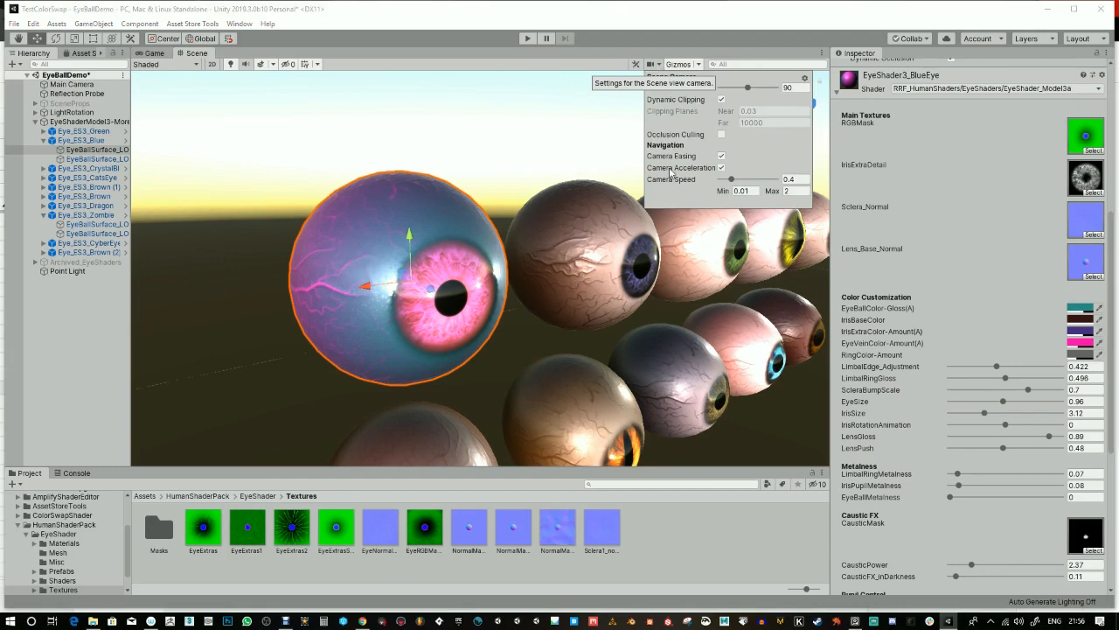
{"action": "left_click", "coordinate": [605, 72]}
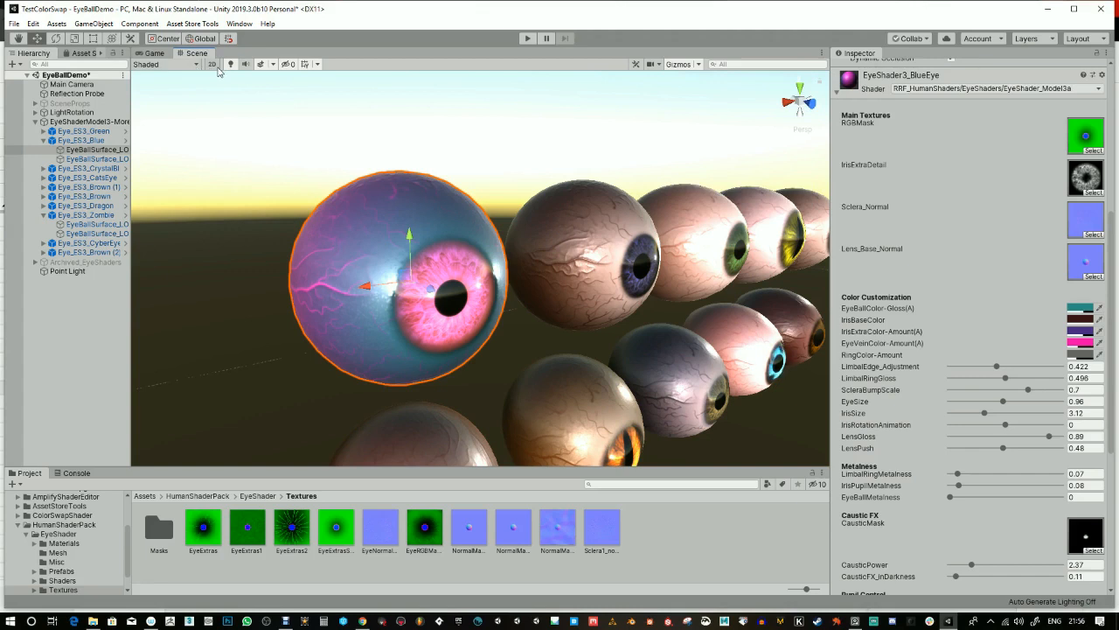
{"action": "left_click", "coordinate": [273, 66]}
{"action": "left_click", "coordinate": [285, 69]}
{"action": "left_click", "coordinate": [318, 65]}
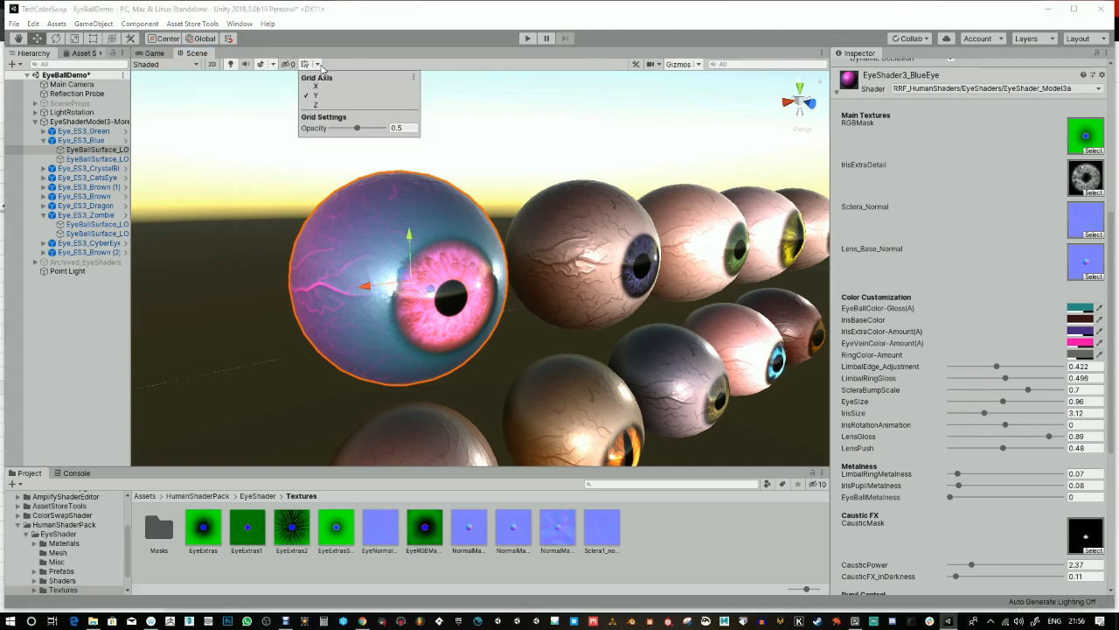
{"action": "left_click", "coordinate": [319, 66]}
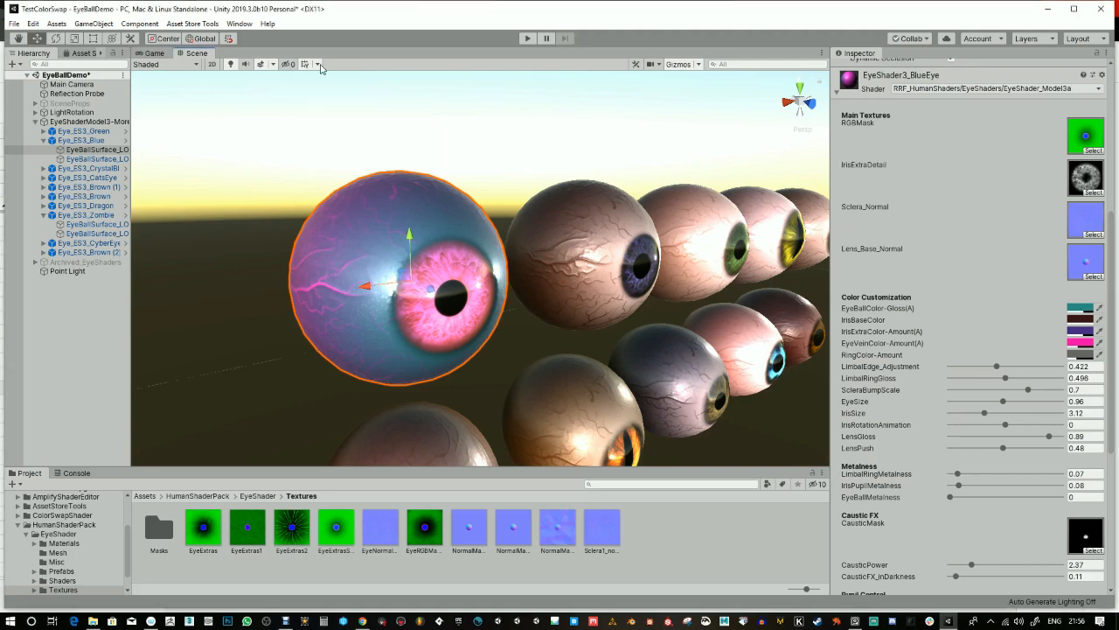
{"action": "left_click", "coordinate": [639, 66]}
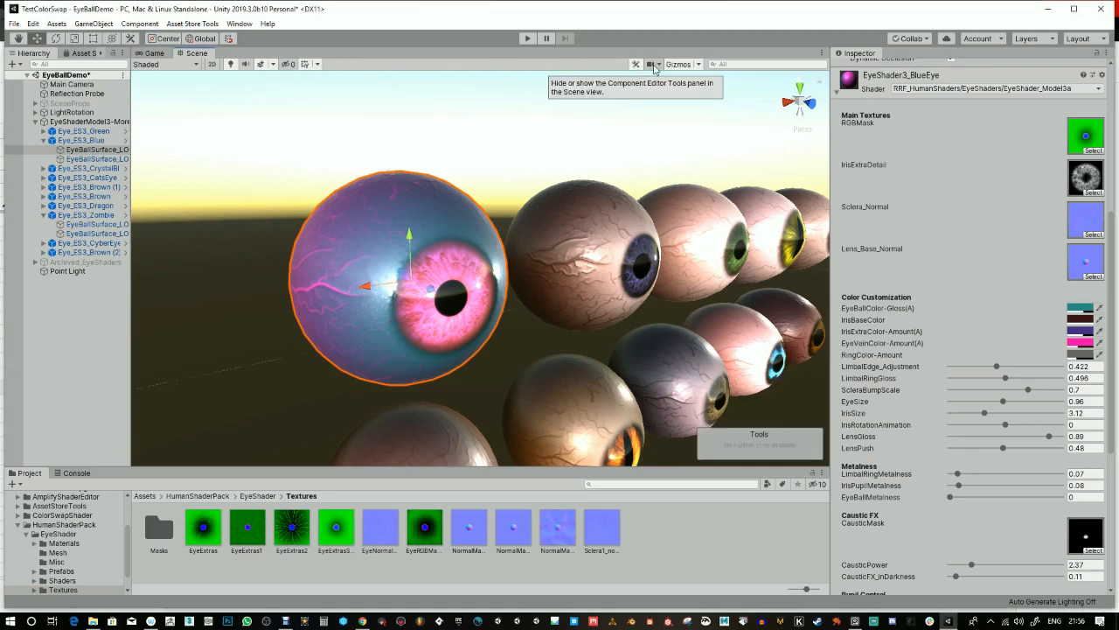
{"action": "left_click", "coordinate": [654, 69]}
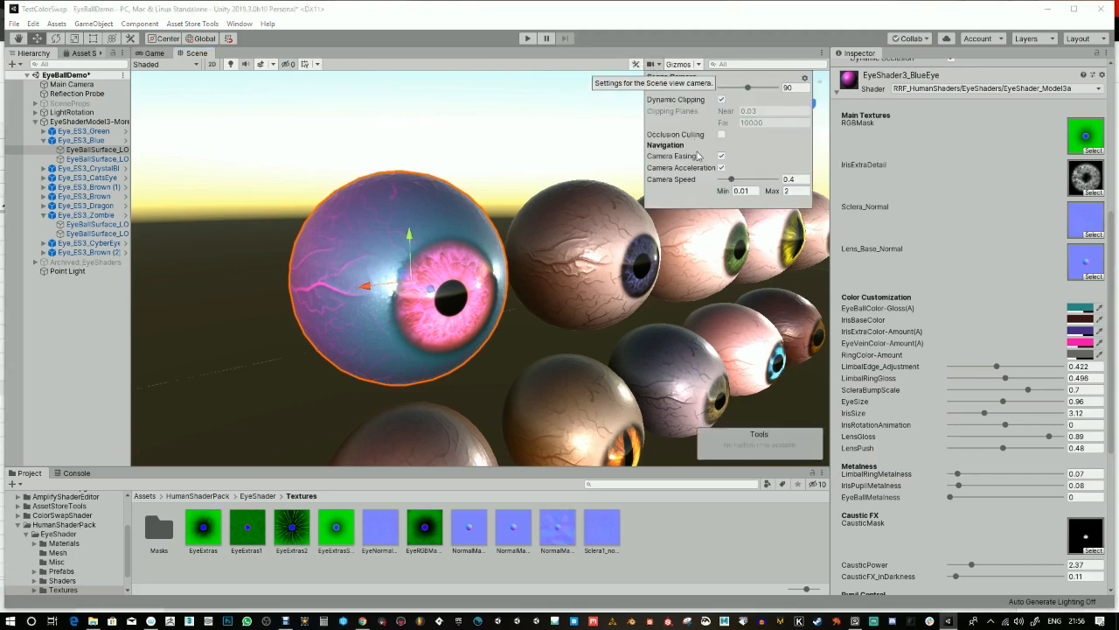
Turn off the selection outline in the Scene view's gizmo settings and reselect the blue eye.
{"action": "left_click", "coordinate": [698, 64]}
{"action": "left_click", "coordinate": [675, 91]}
{"action": "left_click", "coordinate": [577, 128]}
{"action": "mouse_move", "coordinate": [572, 194]}
{"action": "left_mouse_down", "text": "alt"}
{"action": "mouse_move", "coordinate": [557, 187]}
{"action": "mouse_move", "coordinate": [577, 182]}
{"action": "left_mouse_up", "text": "alt"}
{"action": "right_click_drag", "start_coordinate": [577, 182], "coordinate": [570, 221], "text": "alt"}
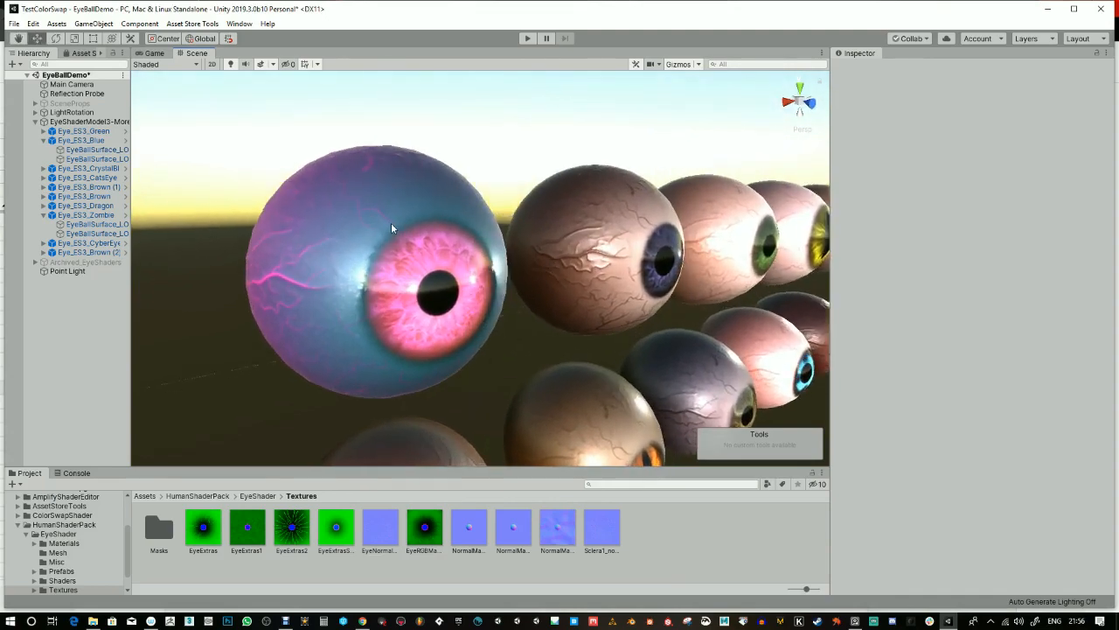
{"action": "left_click", "coordinate": [377, 219]}
{"action": "scroll", "coordinate": [905, 363], "scroll_direction": "down", "scroll_amount": 6}
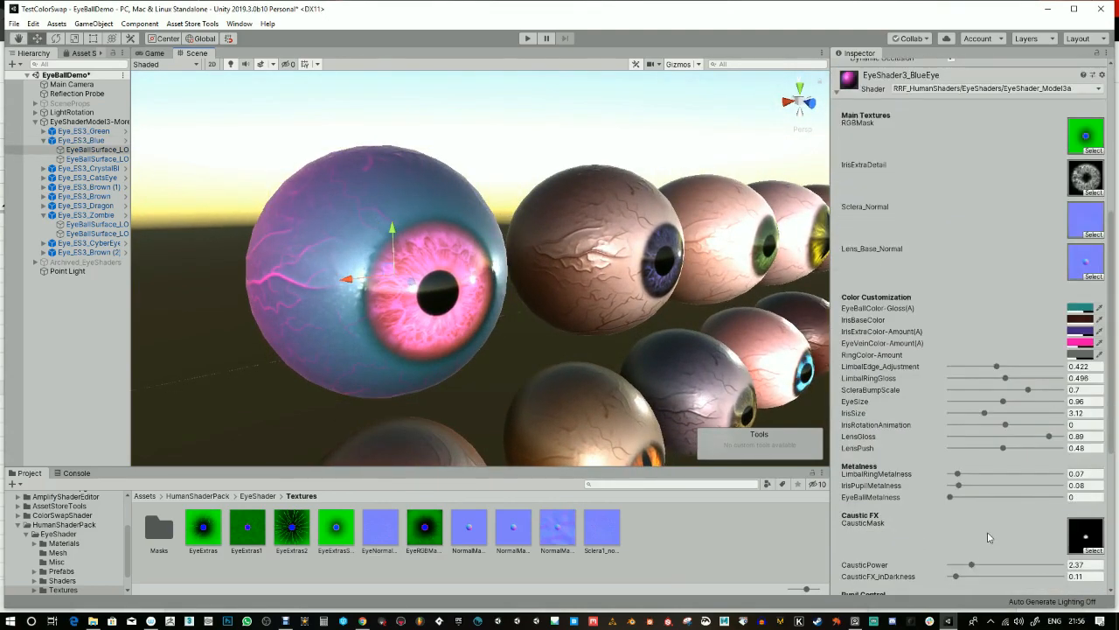
Set the blue eye material's RingColor-Amount to white FFFFFF with an alpha of 255.
{"action": "left_click_drag", "start_coordinate": [565, 329], "coordinate": [569, 366], "text": "alt"}
{"action": "left_click", "coordinate": [1078, 355]}
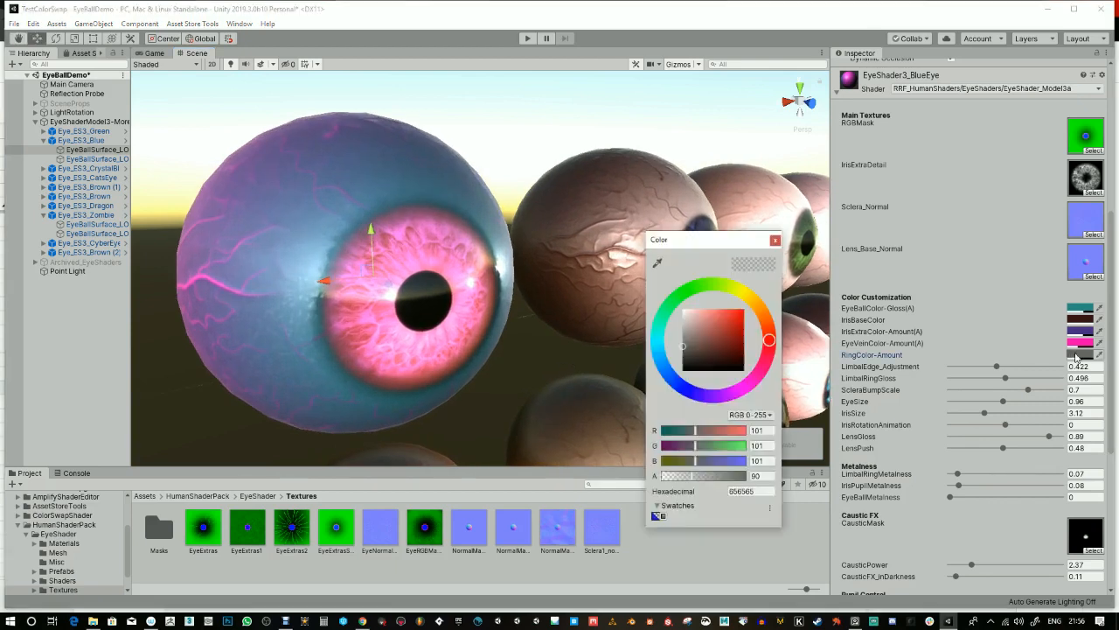
{"action": "left_click_drag", "start_coordinate": [703, 358], "coordinate": [681, 306]}
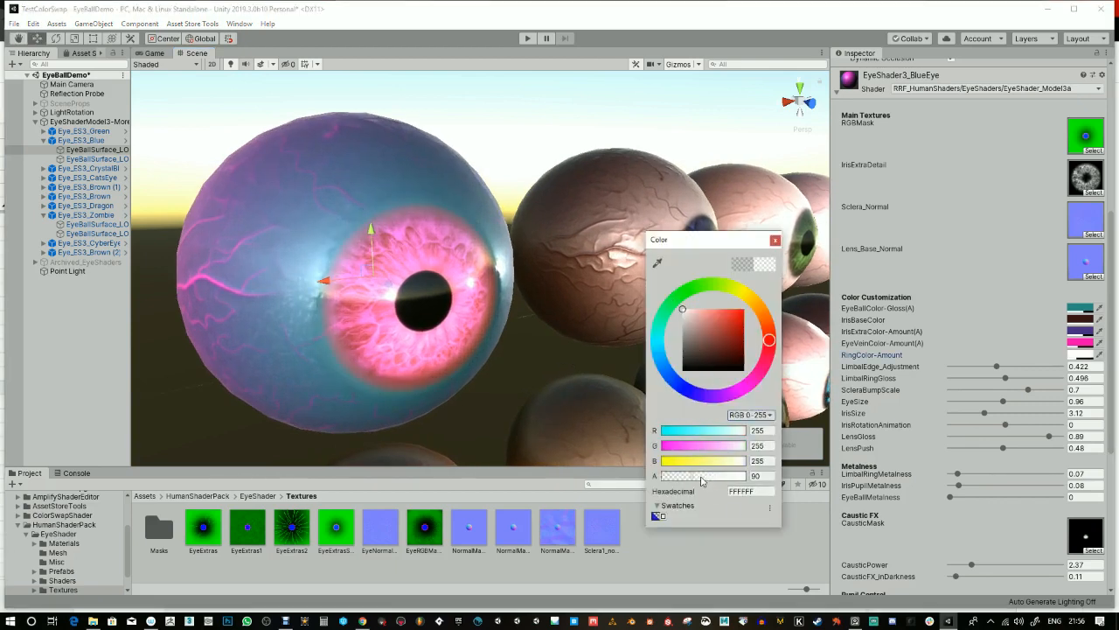
{"action": "left_click_drag", "start_coordinate": [702, 480], "coordinate": [749, 483]}
{"action": "left_click_drag", "start_coordinate": [689, 315], "coordinate": [656, 296]}
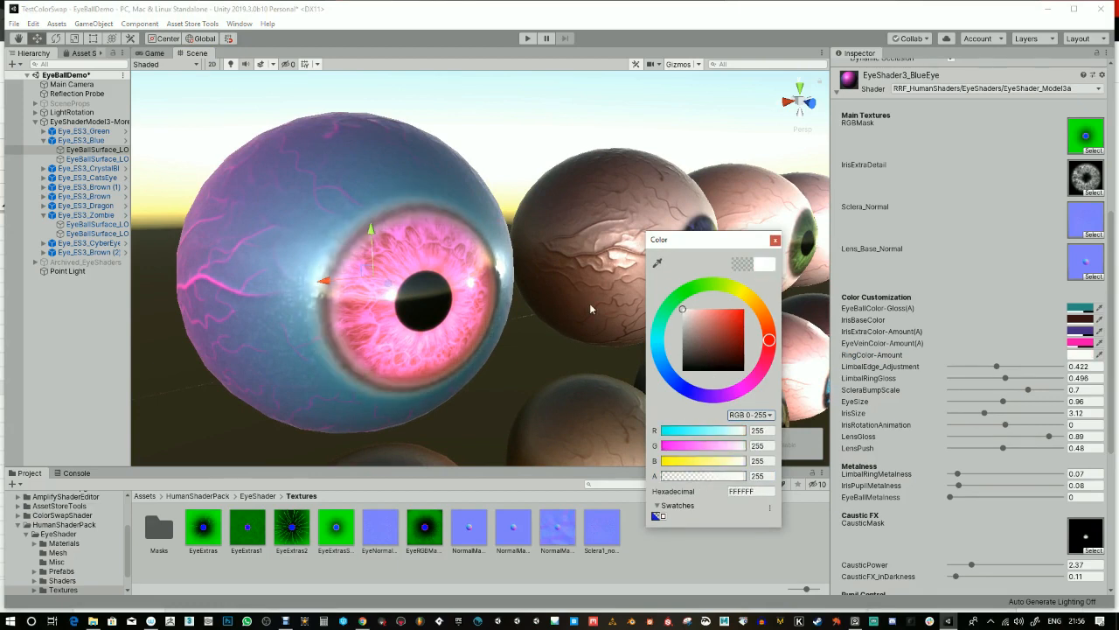
{"action": "left_click_drag", "start_coordinate": [303, 341], "coordinate": [325, 338], "text": "alt"}
{"action": "scroll", "coordinate": [334, 342], "scroll_direction": "up", "scroll_amount": 3}
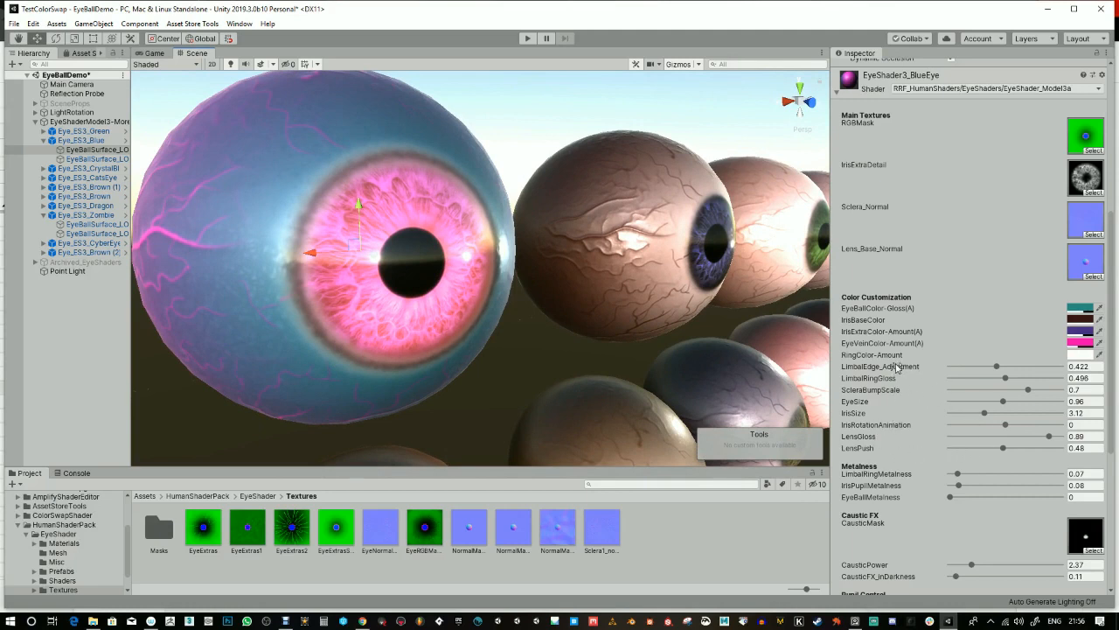
Set LimbalEdge_Adjustment to 0.569, LimbalRingGloss to 0.193, ScleraBumpScale to 0.585, LimbalRingMetalness to 0, IrisPupilMetalness to 0.289 and EyeBallMetalness to 0.11.
{"action": "mouse_move", "coordinate": [983, 367]}
{"action": "left_mouse_down"}
{"action": "mouse_move", "coordinate": [974, 372]}
{"action": "mouse_move", "coordinate": [1015, 379]}
{"action": "mouse_move", "coordinate": [951, 370]}
{"action": "mouse_move", "coordinate": [986, 371]}
{"action": "left_mouse_up"}
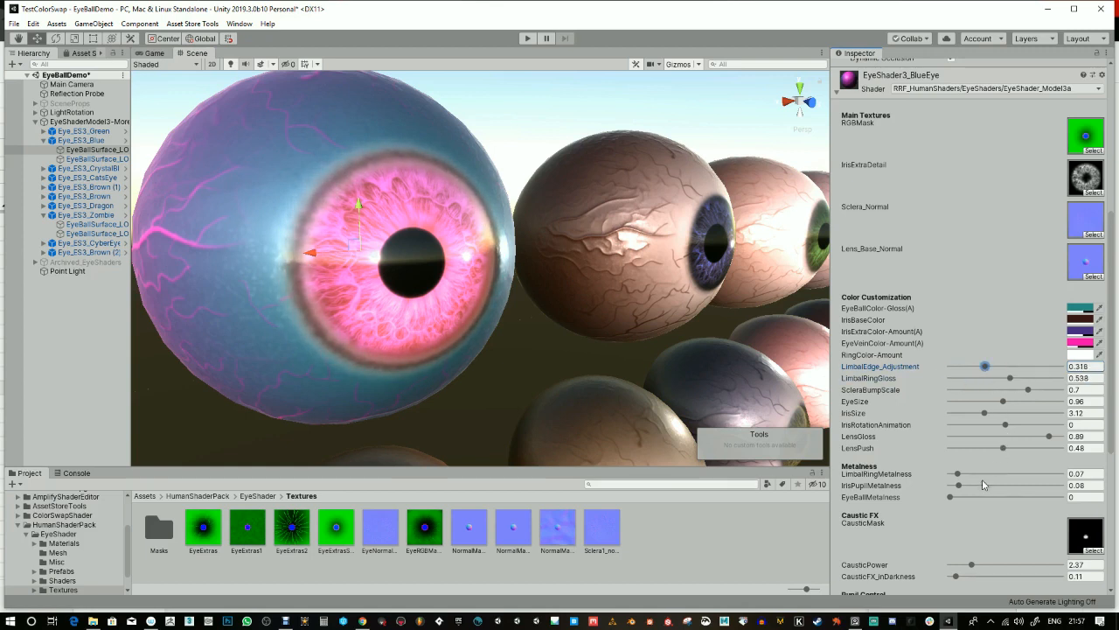
{"action": "left_click_drag", "start_coordinate": [960, 488], "coordinate": [929, 484]}
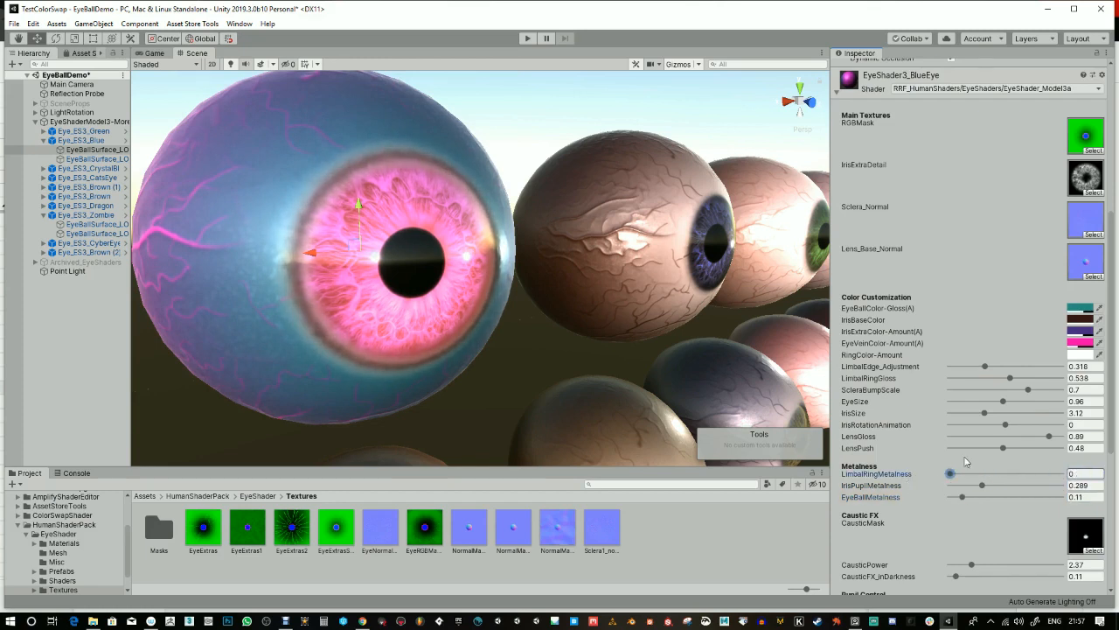
{"action": "left_click_drag", "start_coordinate": [993, 367], "coordinate": [1012, 393]}
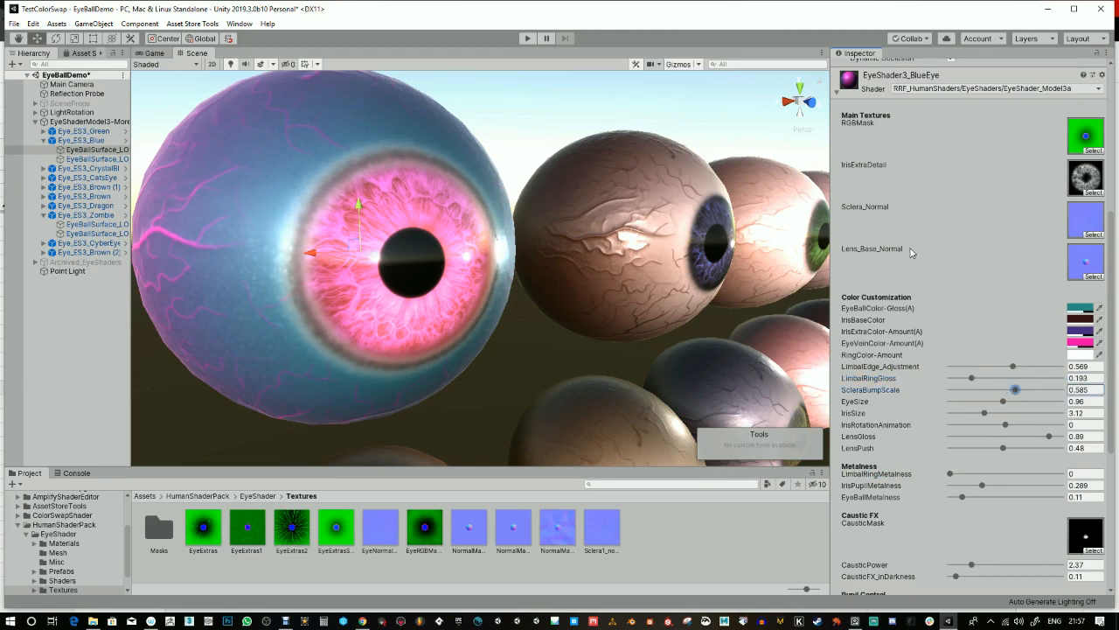
{"action": "mouse_move", "coordinate": [318, 199]}
{"action": "left_mouse_down", "text": "alt"}
{"action": "mouse_move", "coordinate": [340, 230]}
{"action": "mouse_move", "coordinate": [337, 183]}
{"action": "mouse_move", "coordinate": [320, 193]}
{"action": "left_mouse_up", "text": "alt"}
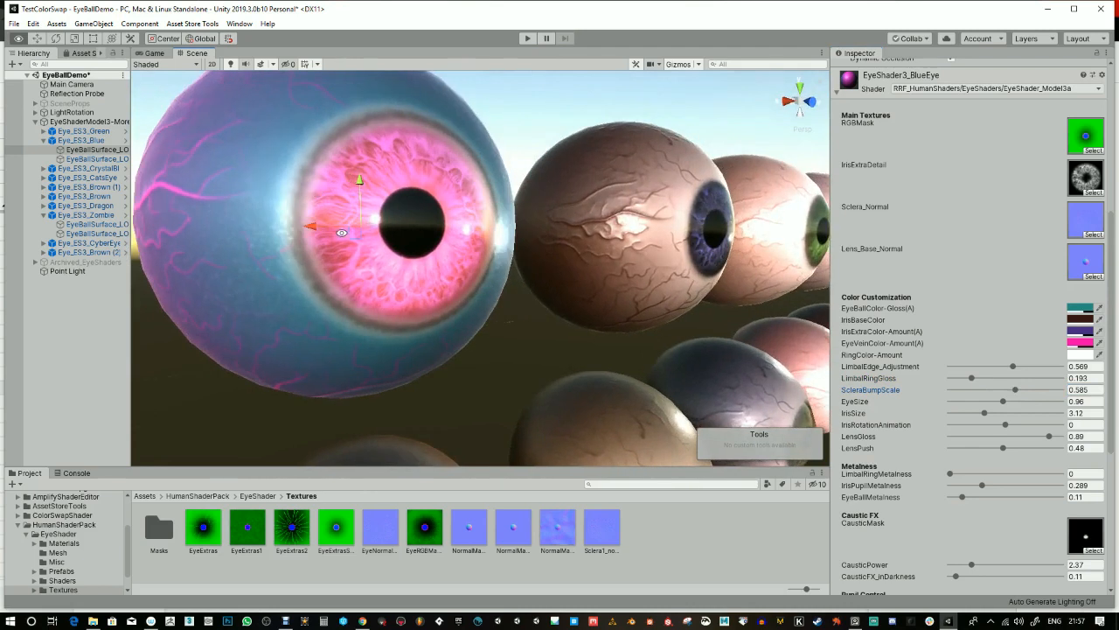
Change the blue eye material's RingColor-Amount to a salmon pink and inspect the ring around the iris.
{"action": "left_click", "coordinate": [1079, 355]}
{"action": "left_click_drag", "start_coordinate": [687, 331], "coordinate": [748, 391]}
{"action": "left_click_drag", "start_coordinate": [679, 366], "coordinate": [708, 326]}
{"action": "left_click", "coordinate": [776, 243]}
{"action": "mouse_move", "coordinate": [353, 180]}
{"action": "left_mouse_down", "text": "alt"}
{"action": "mouse_move", "coordinate": [345, 198]}
{"action": "mouse_move", "coordinate": [366, 192]}
{"action": "left_mouse_up", "text": "alt"}
{"action": "left_click_drag", "start_coordinate": [418, 292], "coordinate": [377, 162], "text": "alt"}
{"action": "left_click_drag", "start_coordinate": [414, 200], "coordinate": [448, 228], "text": "alt"}
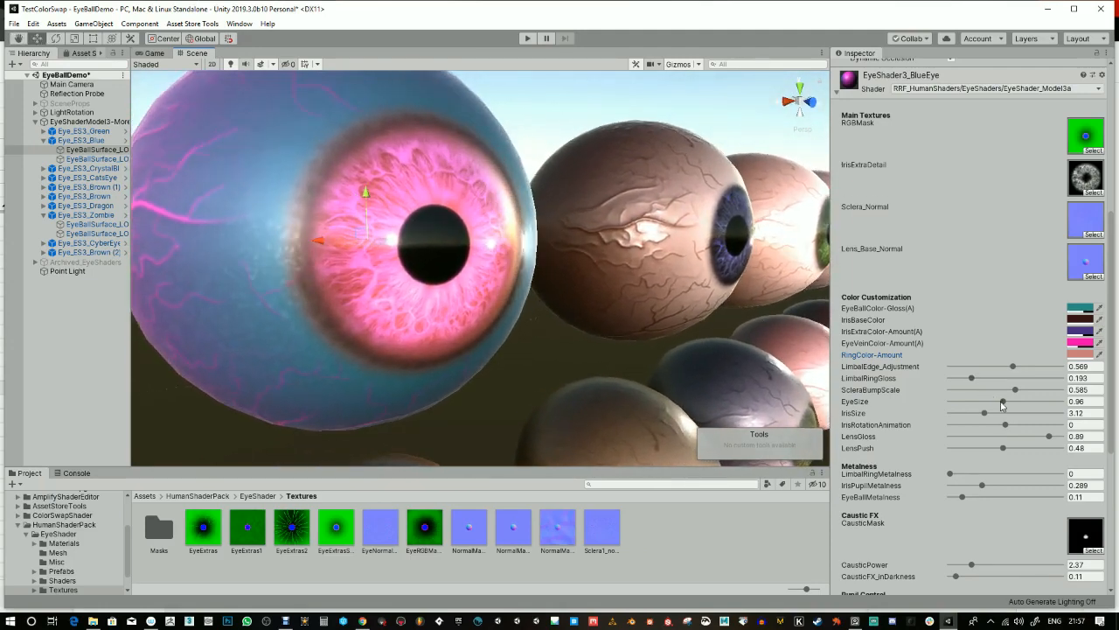
Set the blue eye's EyeSize to 1.04, IrisSize to 1.74 and IrisRotationAnimation to -3.2.
{"action": "left_click_drag", "start_coordinate": [1005, 405], "coordinate": [990, 427]}
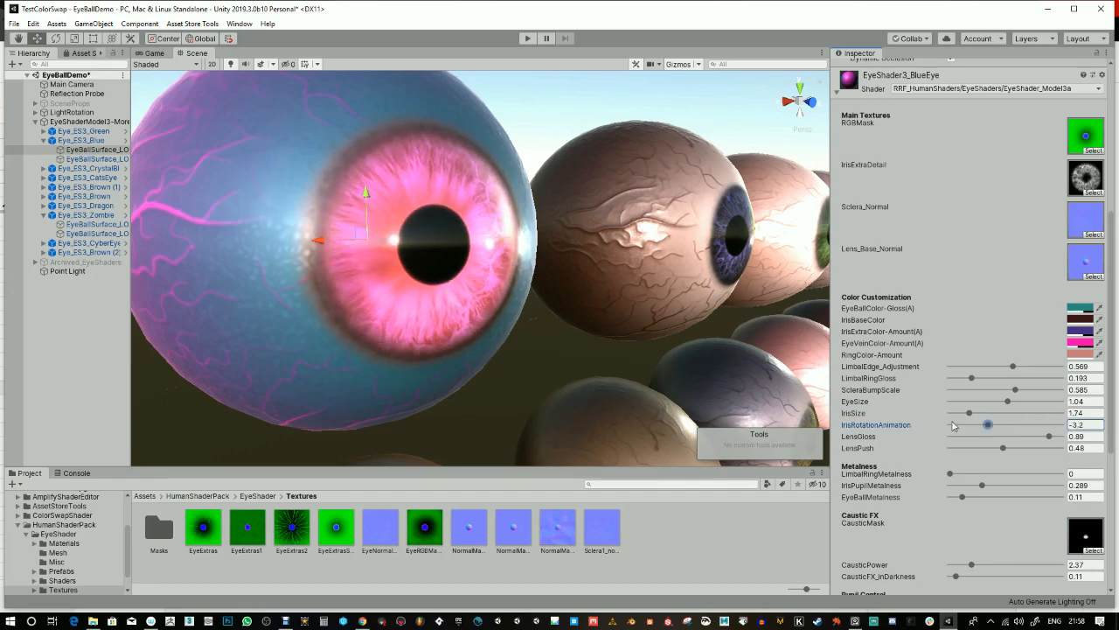
{"action": "left_click_drag", "start_coordinate": [496, 360], "coordinate": [481, 358], "text": "alt"}
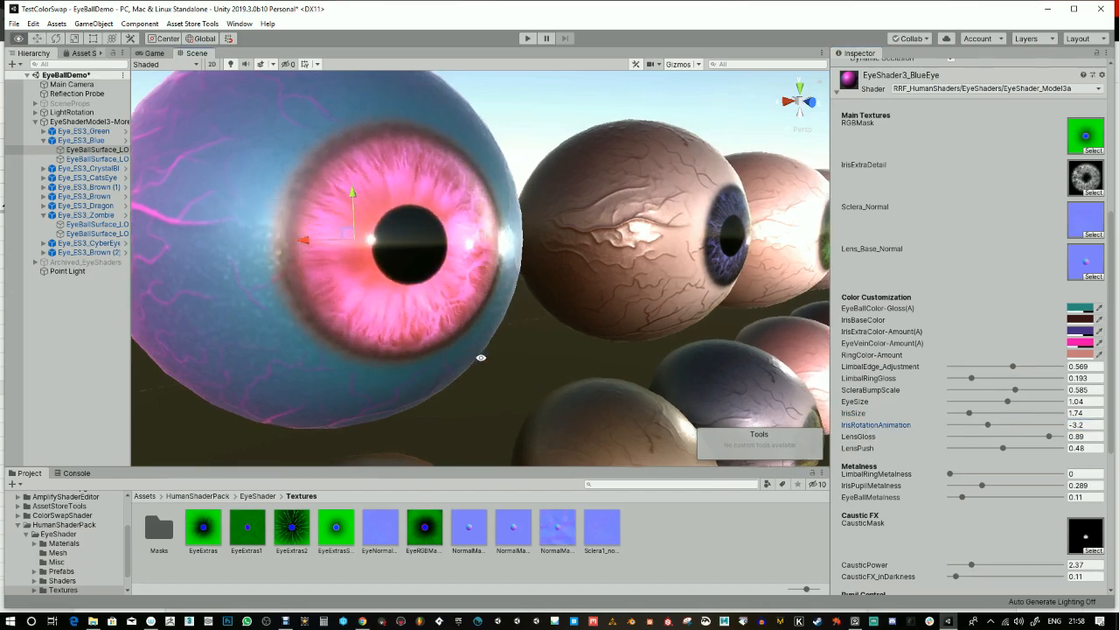
Try IrisRotationAnimation at -0.7 and 0.3, and reset it to 0.
{"action": "mouse_move", "coordinate": [985, 426]}
{"action": "left_mouse_down"}
{"action": "mouse_move", "coordinate": [970, 425]}
{"action": "mouse_move", "coordinate": [1004, 426]}
{"action": "left_mouse_up"}
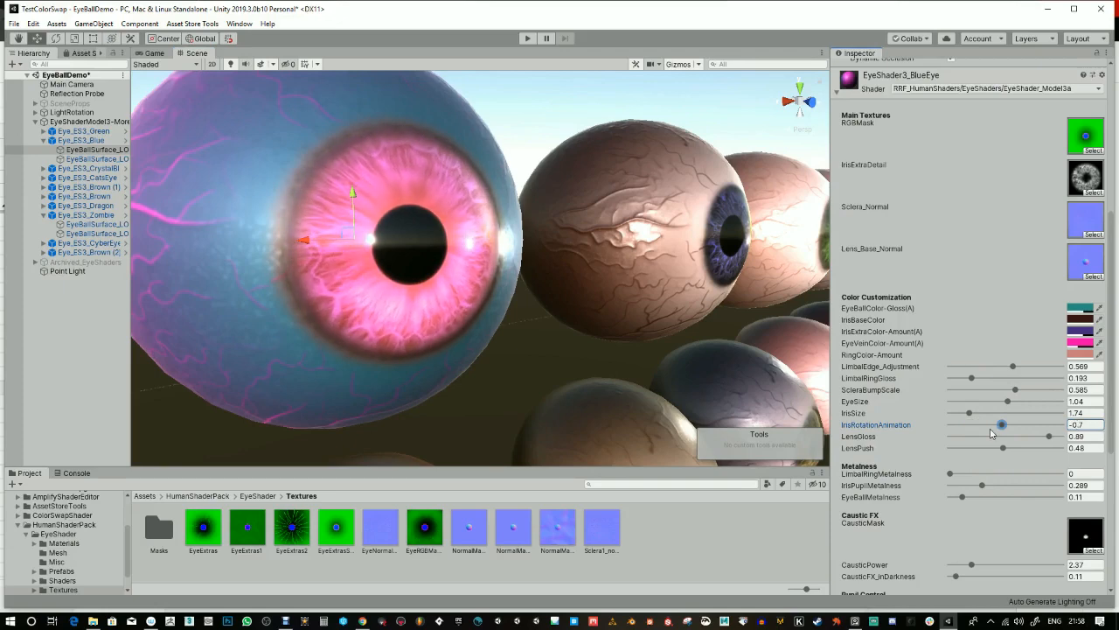
{"action": "left_click_drag", "start_coordinate": [1004, 427], "coordinate": [1008, 427]}
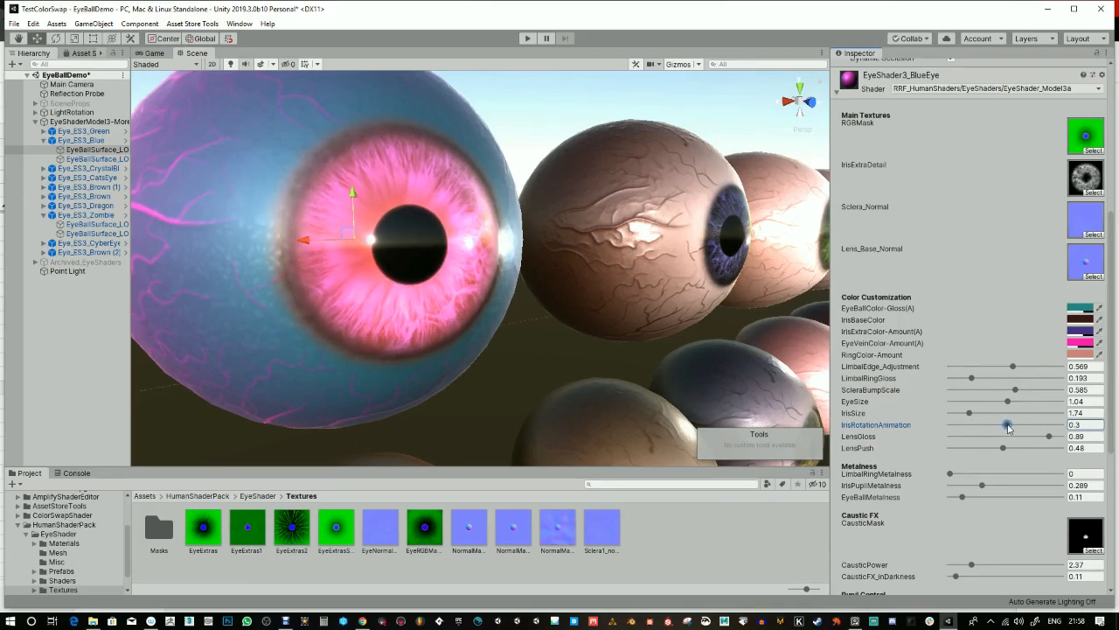
{"action": "left_click_drag", "start_coordinate": [1091, 423], "coordinate": [1051, 426]}
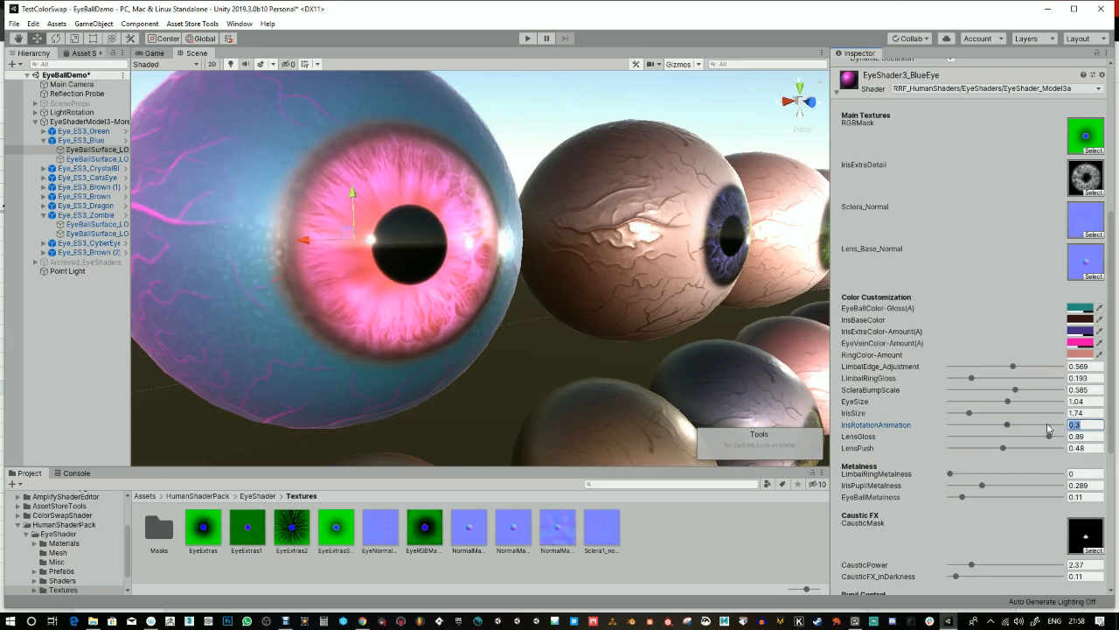
{"action": "type", "text": "0"}
{"action": "key", "text": "Return"}
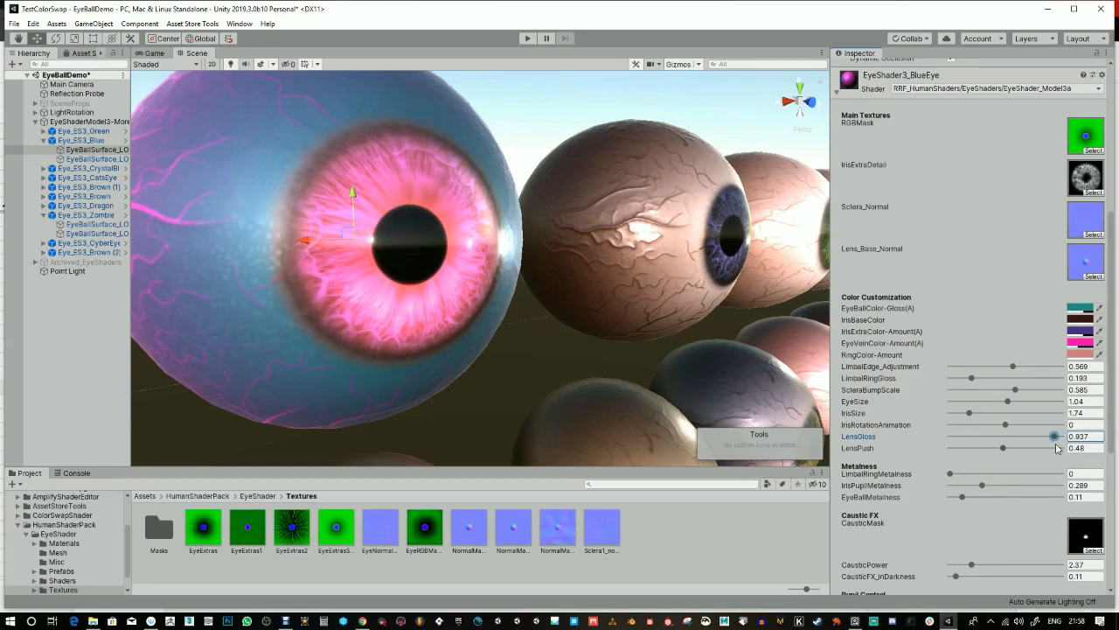
Set the blue eye's LensGloss to 0.911 and LensPush to 0.864, and inspect the lens bulge from the side.
{"action": "left_click_drag", "start_coordinate": [1003, 449], "coordinate": [1047, 449]}
{"action": "left_click_drag", "start_coordinate": [385, 337], "coordinate": [592, 316], "text": "alt"}
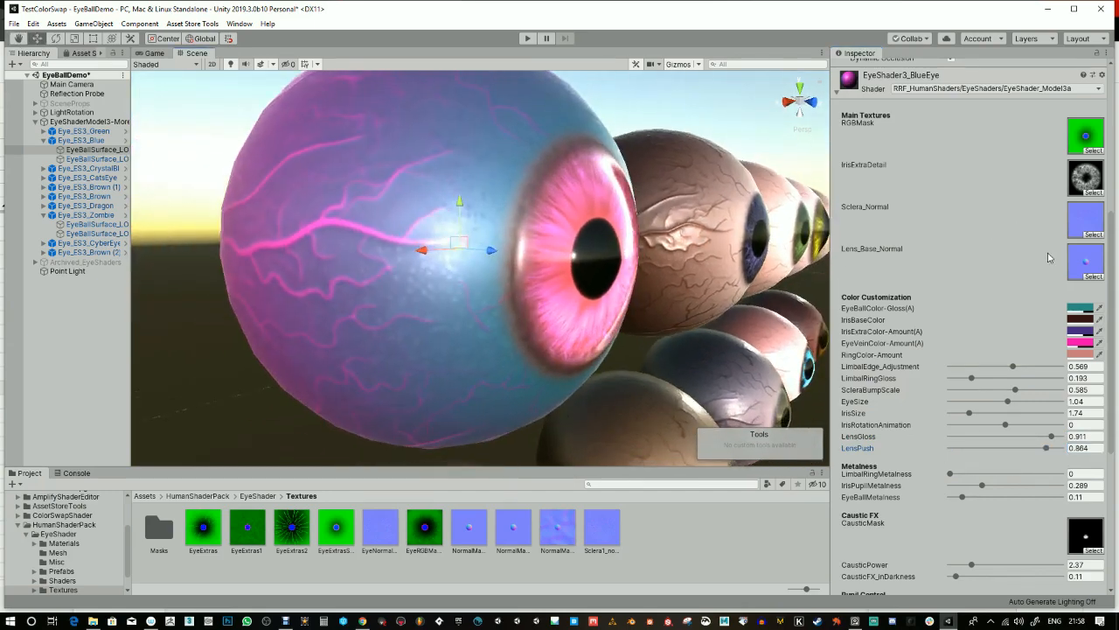
{"action": "middle_click_drag", "start_coordinate": [647, 274], "coordinate": [586, 285]}
{"action": "scroll", "coordinate": [612, 301], "scroll_direction": "down", "scroll_amount": 5}
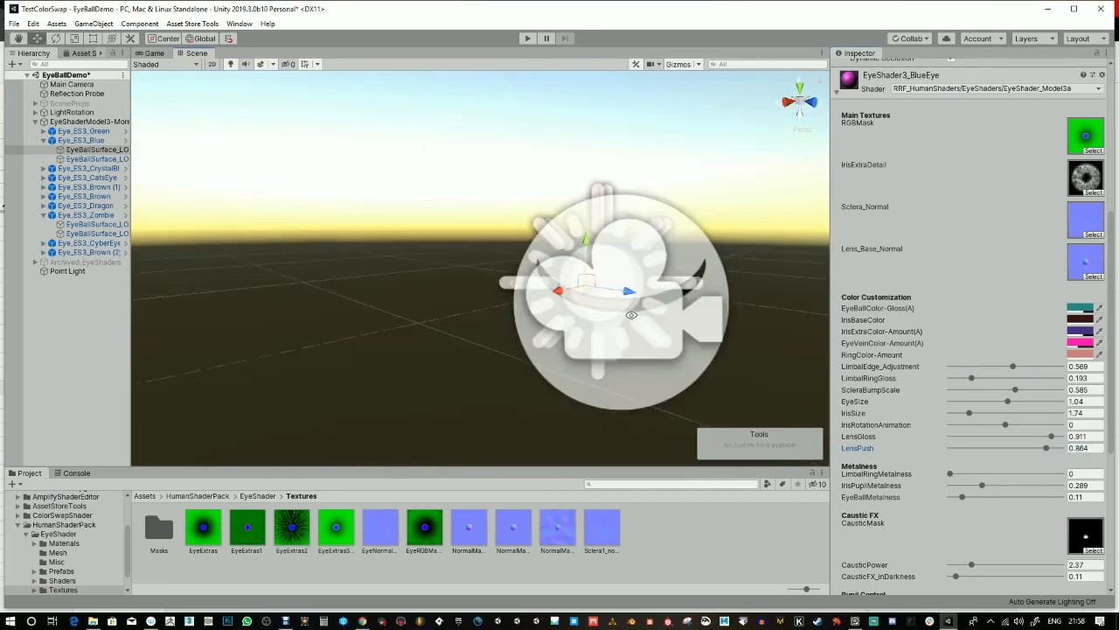
{"action": "scroll", "coordinate": [631, 322], "scroll_direction": "up", "scroll_amount": 2}
{"action": "key", "text": "f"}
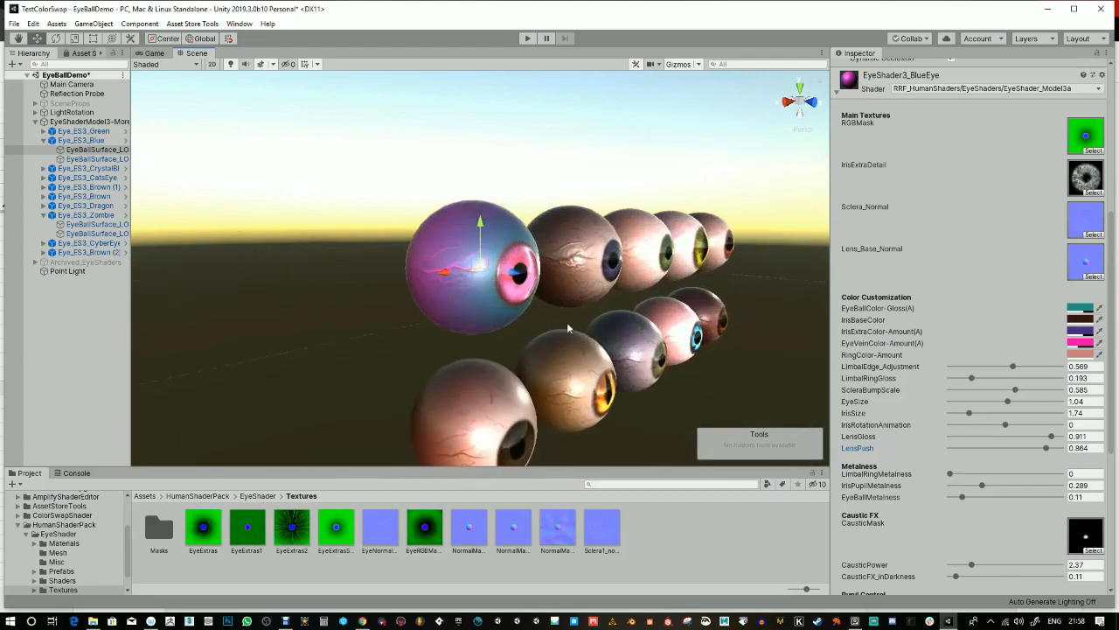
{"action": "scroll", "coordinate": [568, 234], "scroll_direction": "up", "scroll_amount": 3, "text": "alt"}
{"action": "left_click_drag", "start_coordinate": [605, 258], "coordinate": [619, 237], "text": "alt"}
{"action": "scroll", "coordinate": [594, 264], "scroll_direction": "up", "scroll_amount": 2, "text": "alt"}
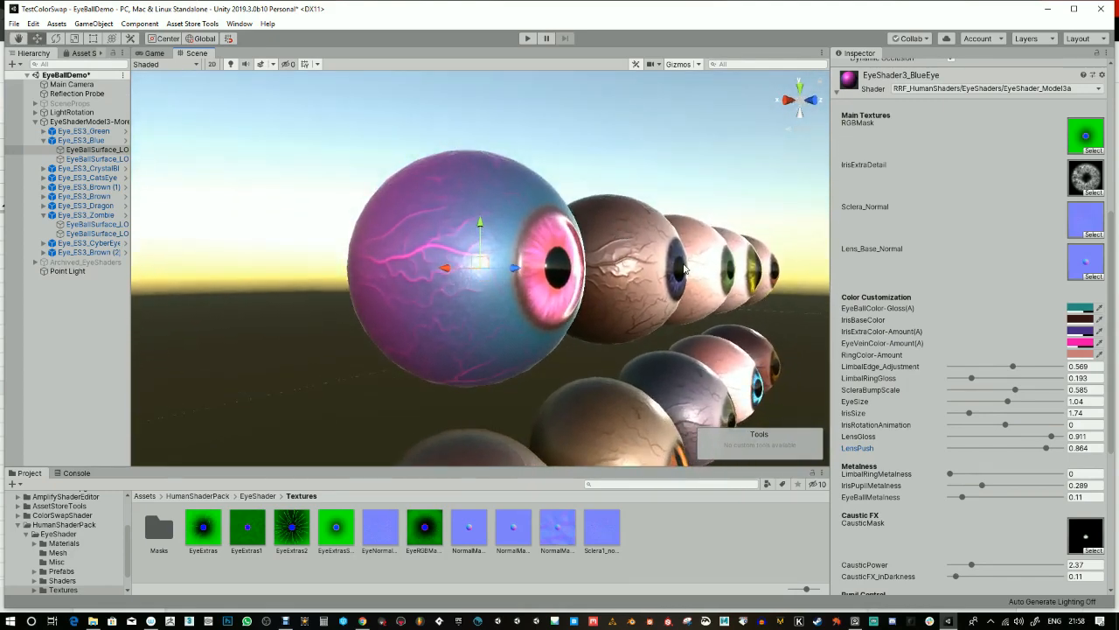
Set LensPush to 0.901 and inspect the lens highlights on the blue eye from several angles.
{"action": "left_click_drag", "start_coordinate": [1046, 447], "coordinate": [1050, 448]}
{"action": "left_click_drag", "start_coordinate": [612, 379], "coordinate": [568, 367], "text": "alt"}
{"action": "scroll", "coordinate": [599, 373], "scroll_direction": "up", "scroll_amount": 6, "text": "alt"}
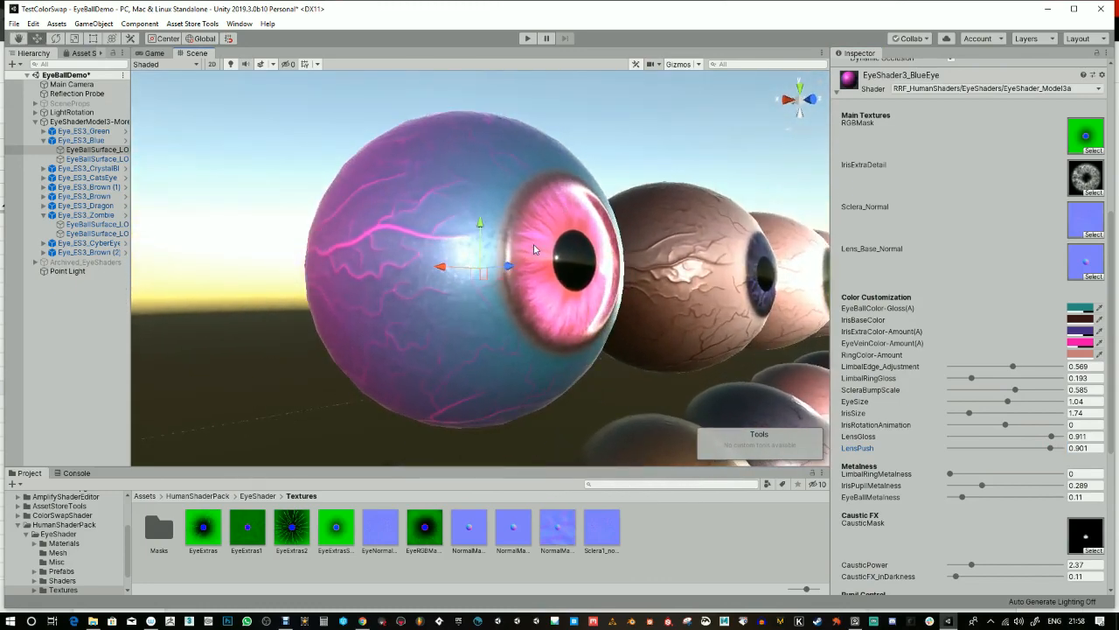
{"action": "left_click_drag", "start_coordinate": [547, 213], "coordinate": [509, 209], "text": "alt"}
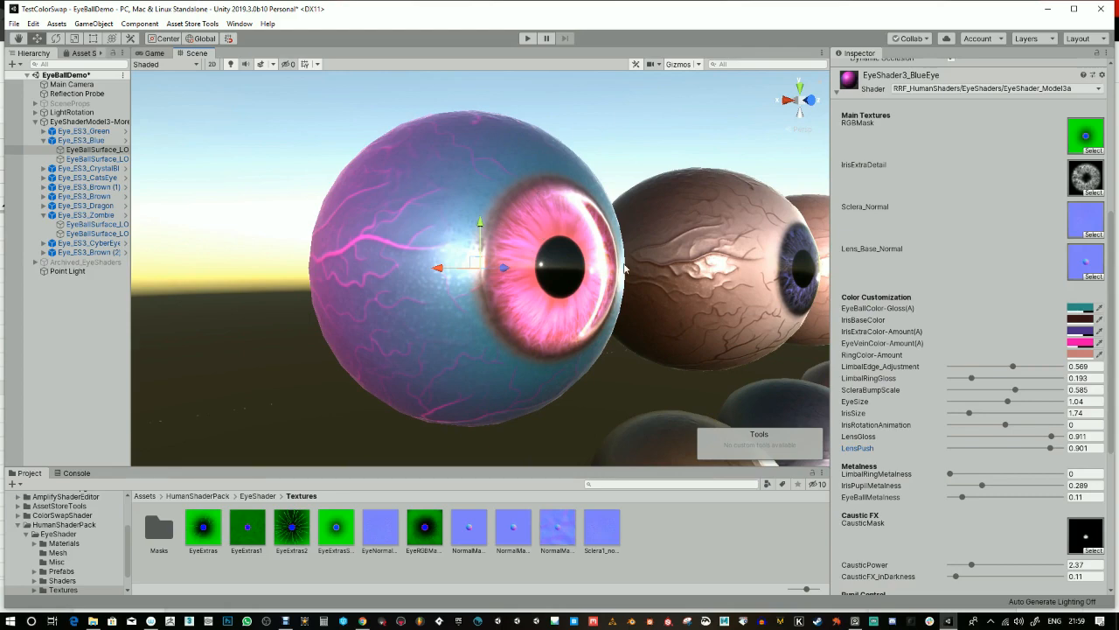
{"action": "left_click_drag", "start_coordinate": [553, 196], "coordinate": [600, 260], "text": "alt"}
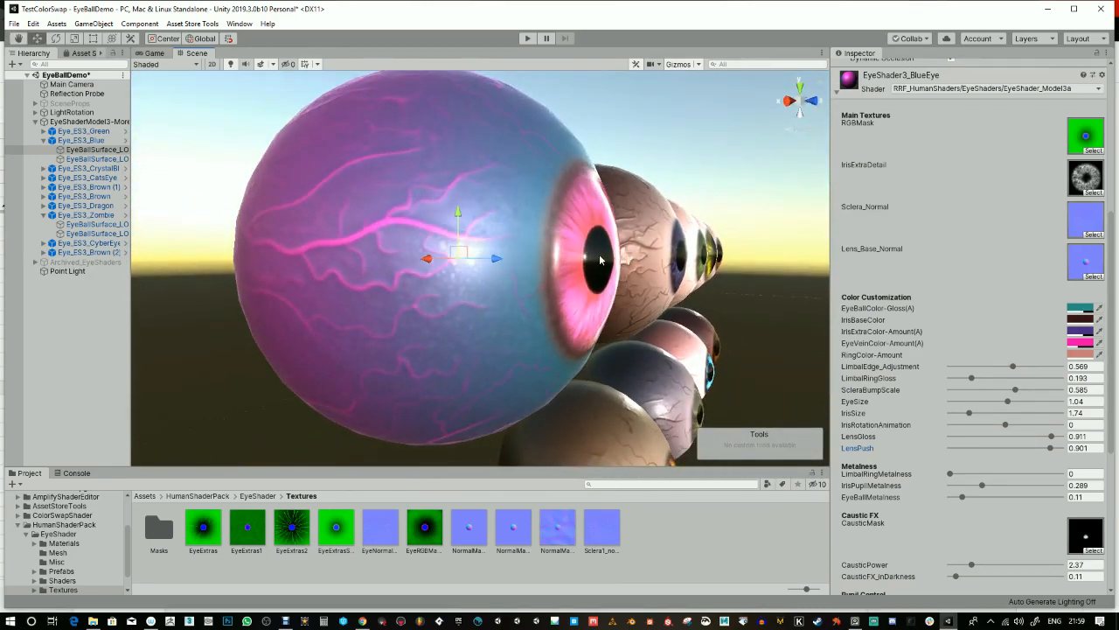
Try PupilParallaxHeight at 2.66 and PushParallaxMask at 1.11, and compare the blue eye with the other eyes.
{"action": "scroll", "coordinate": [1014, 535], "scroll_direction": "down", "scroll_amount": 4}
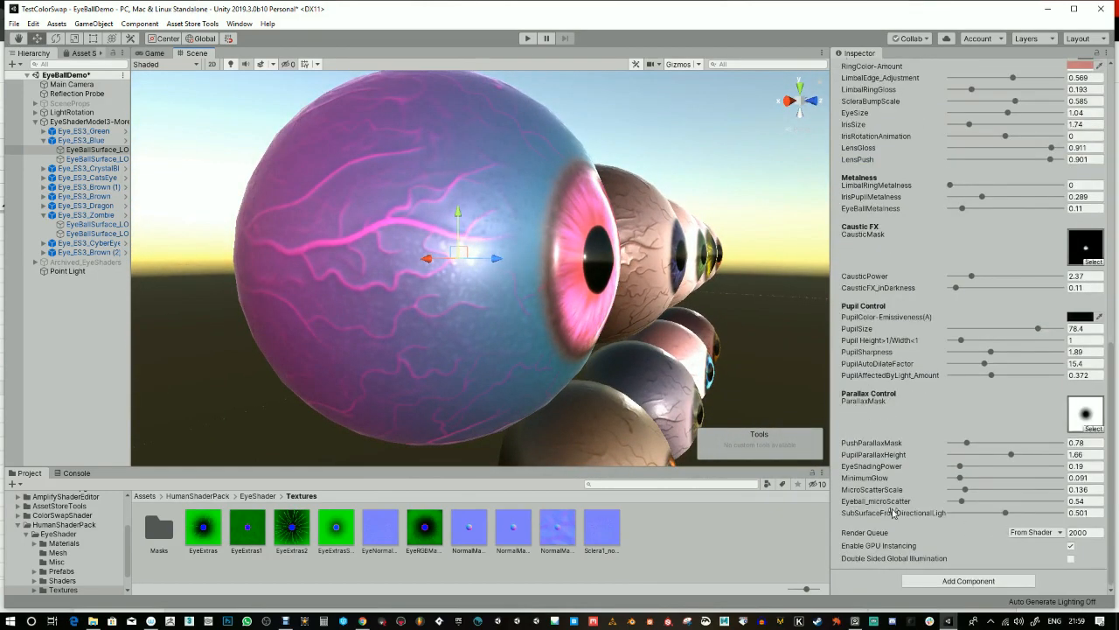
{"action": "left_click_drag", "start_coordinate": [1011, 454], "coordinate": [1049, 457]}
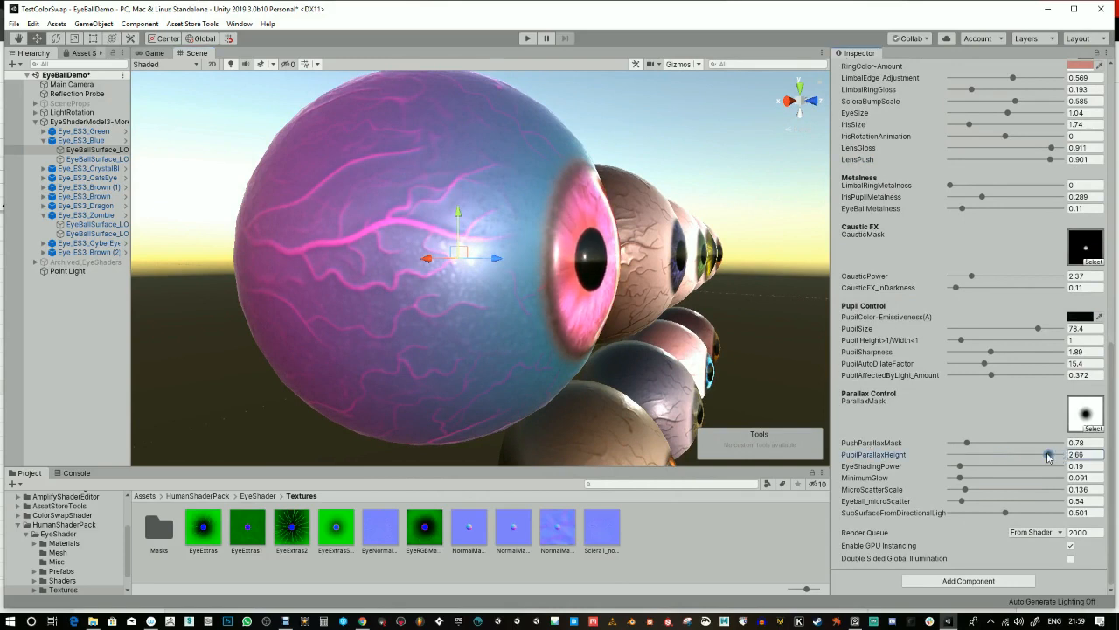
{"action": "mouse_move", "coordinate": [965, 443]}
{"action": "left_mouse_down"}
{"action": "mouse_move", "coordinate": [998, 442]}
{"action": "mouse_move", "coordinate": [944, 444]}
{"action": "mouse_move", "coordinate": [991, 444]}
{"action": "mouse_move", "coordinate": [975, 444]}
{"action": "left_mouse_up"}
{"action": "left_click_drag", "start_coordinate": [637, 343], "coordinate": [483, 280], "text": "alt"}
{"action": "scroll", "coordinate": [510, 323], "scroll_direction": "down", "scroll_amount": 8}
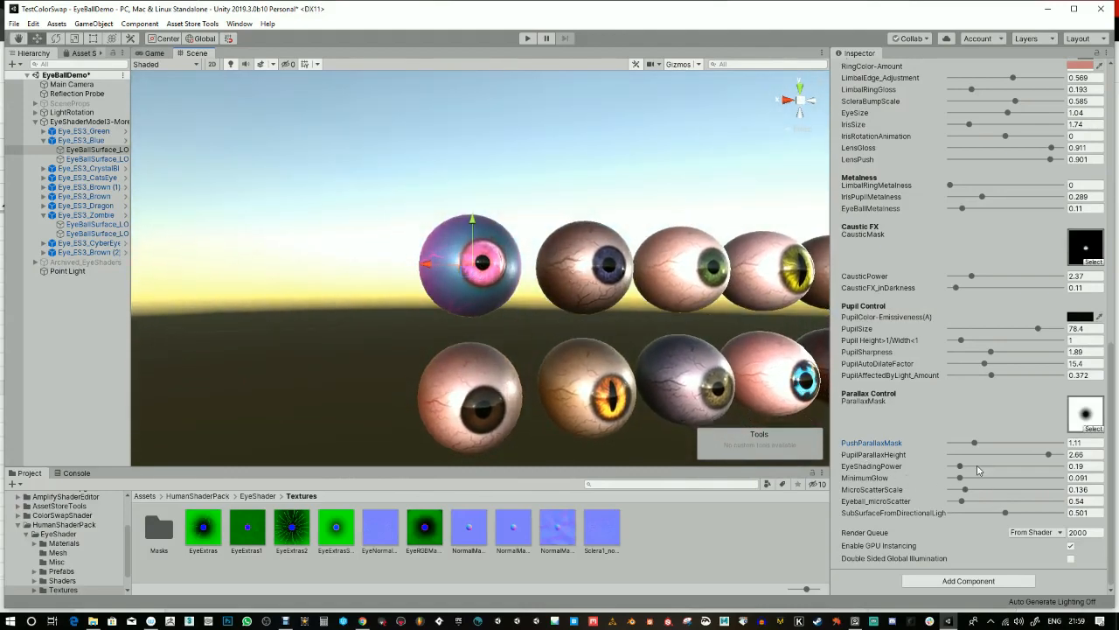
Try PupilSharpness at 0.57 and Pupil Height>1/Width<1 at 5.8 for a tall, slit-shaped pupil.
{"action": "right_click_drag", "start_coordinate": [527, 253], "coordinate": [640, 179], "text": "alt"}
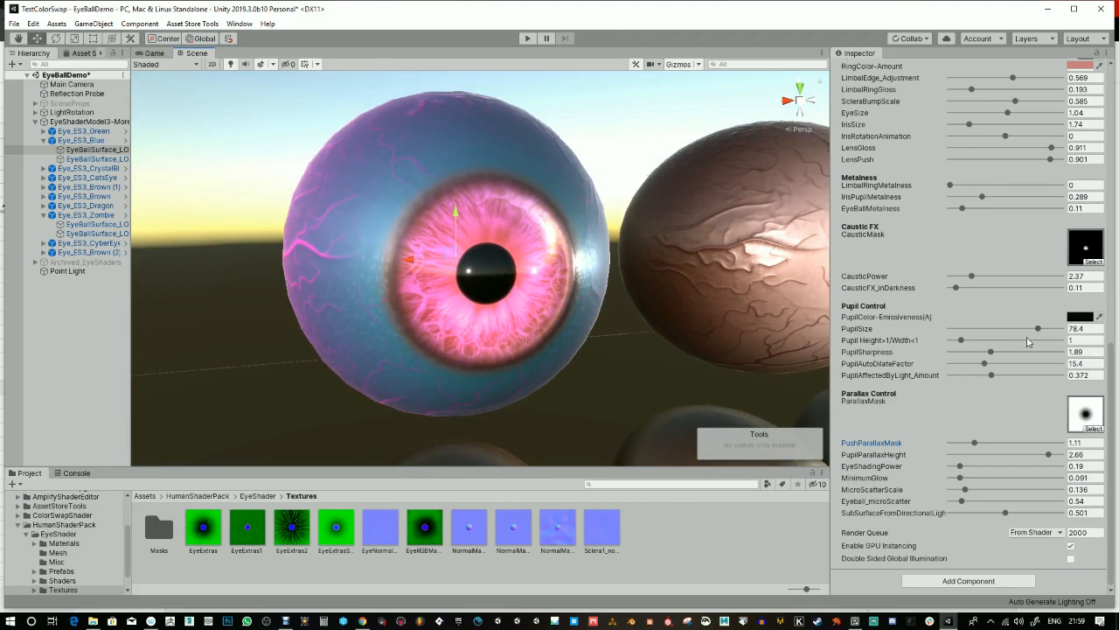
{"action": "left_click_drag", "start_coordinate": [992, 352], "coordinate": [950, 357]}
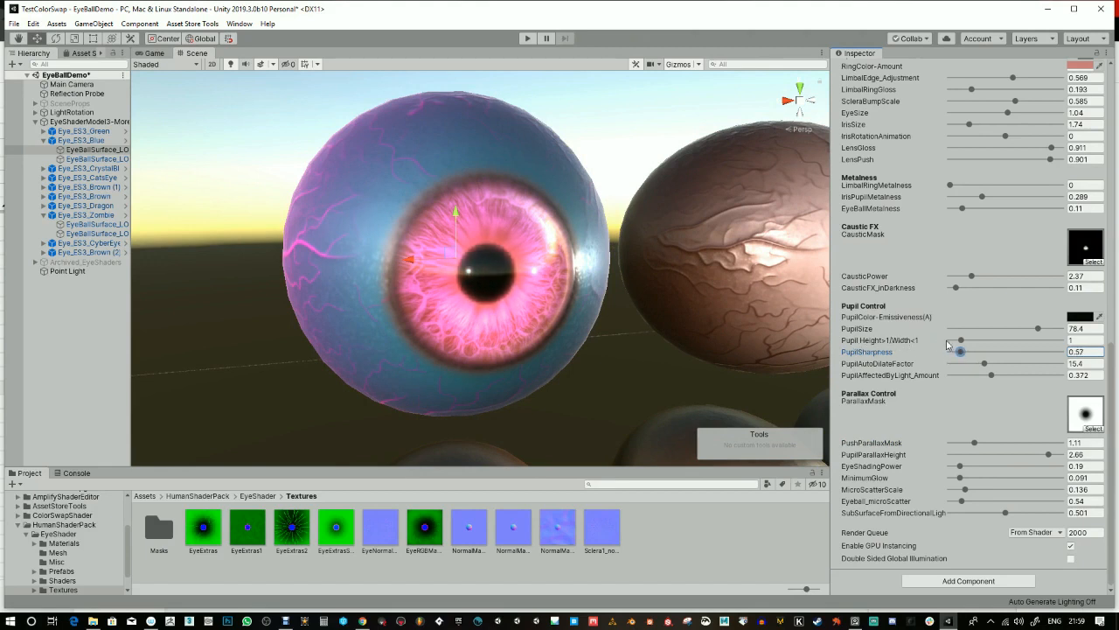
{"action": "left_click_drag", "start_coordinate": [961, 341], "coordinate": [1026, 342]}
{"action": "left_click_drag", "start_coordinate": [547, 325], "coordinate": [528, 309], "text": "alt"}
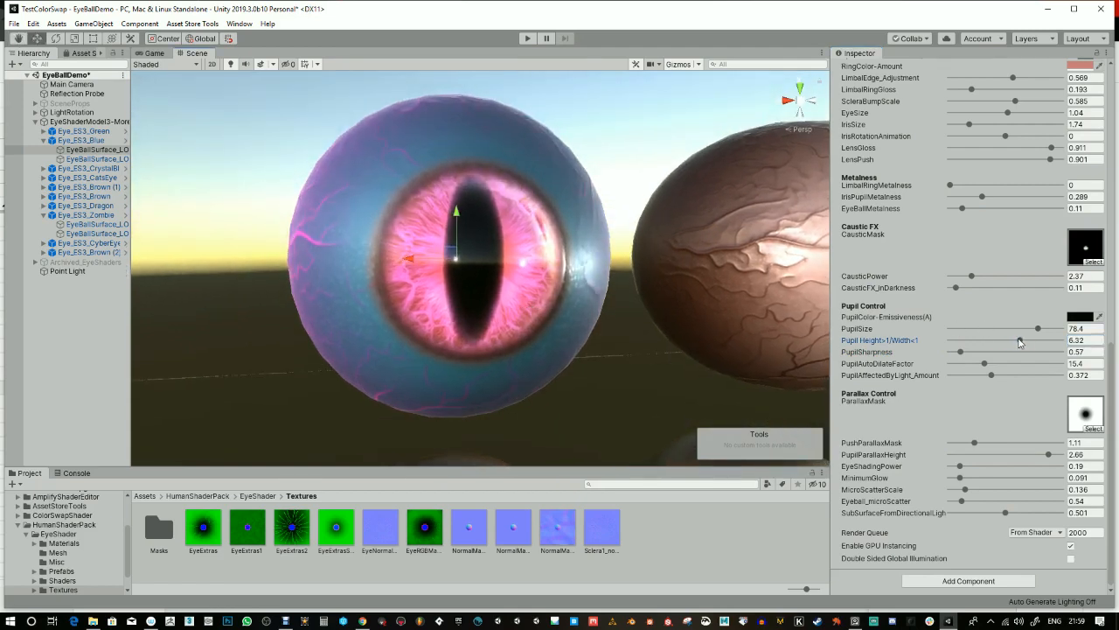
{"action": "left_click_drag", "start_coordinate": [1019, 343], "coordinate": [1014, 342]}
{"action": "left_click_drag", "start_coordinate": [473, 318], "coordinate": [529, 293], "text": "alt"}
Set the blue eye's PushParallaxMask to 0.38 and PupilParallaxHeight to 0.92.
{"action": "mouse_move", "coordinate": [1049, 455]}
{"action": "left_mouse_down"}
{"action": "mouse_move", "coordinate": [979, 456]}
{"action": "mouse_move", "coordinate": [1016, 458]}
{"action": "mouse_move", "coordinate": [942, 442]}
{"action": "left_mouse_up"}
{"action": "left_click_drag", "start_coordinate": [509, 364], "coordinate": [542, 395], "text": "alt"}
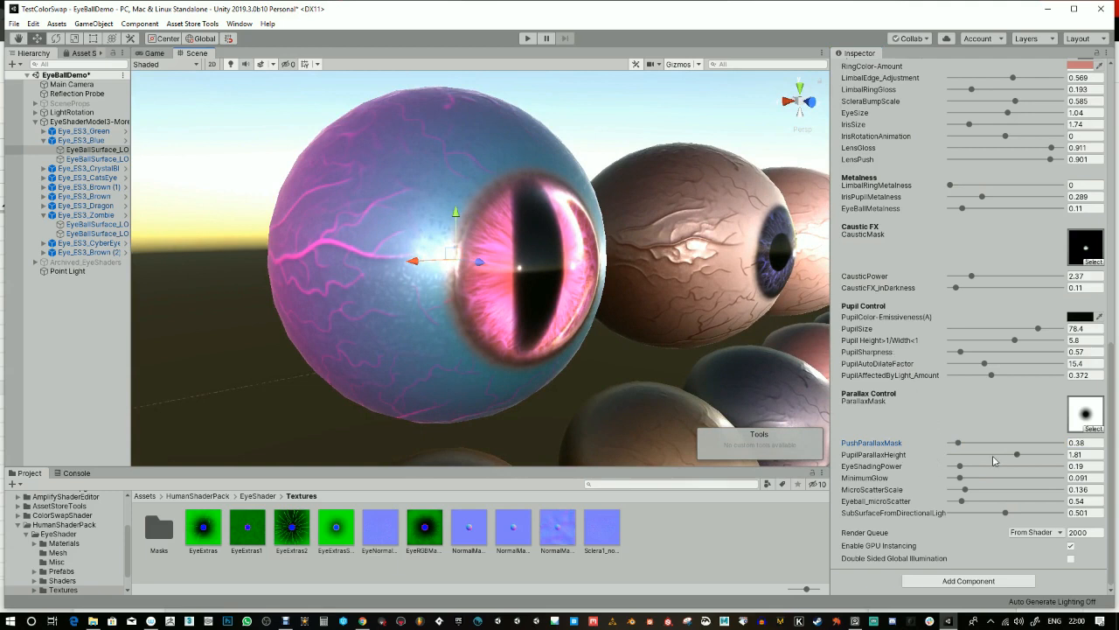
{"action": "left_click_drag", "start_coordinate": [1014, 455], "coordinate": [986, 456]}
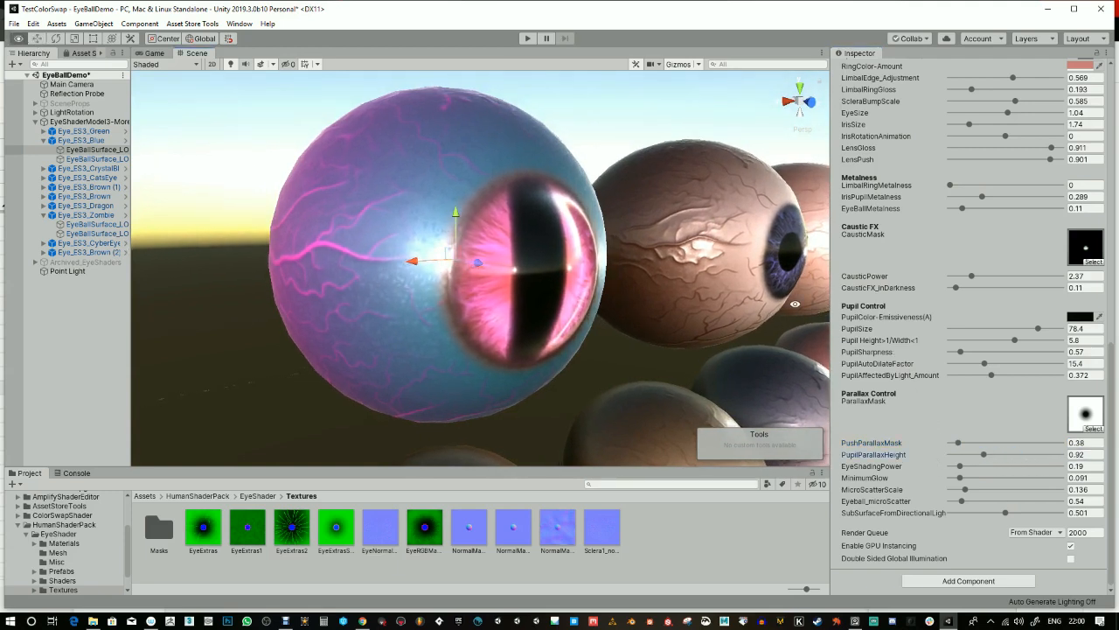
Set PupilSize to 83, Pupil Height>1/Width<1 to 0.68, PupilSharpness to 0.67 and PupilAutoDilateFactor to 16.3.
{"action": "left_click_drag", "start_coordinate": [1043, 330], "coordinate": [1007, 328]}
{"action": "left_click_drag", "start_coordinate": [561, 338], "coordinate": [518, 337], "text": "alt"}
{"action": "left_click_drag", "start_coordinate": [1015, 340], "coordinate": [988, 368]}
Try the LightRotation object's Y rotation at -78.82 and -23.06 to check how the pupil reacts to light.
{"action": "left_click", "coordinate": [72, 112]}
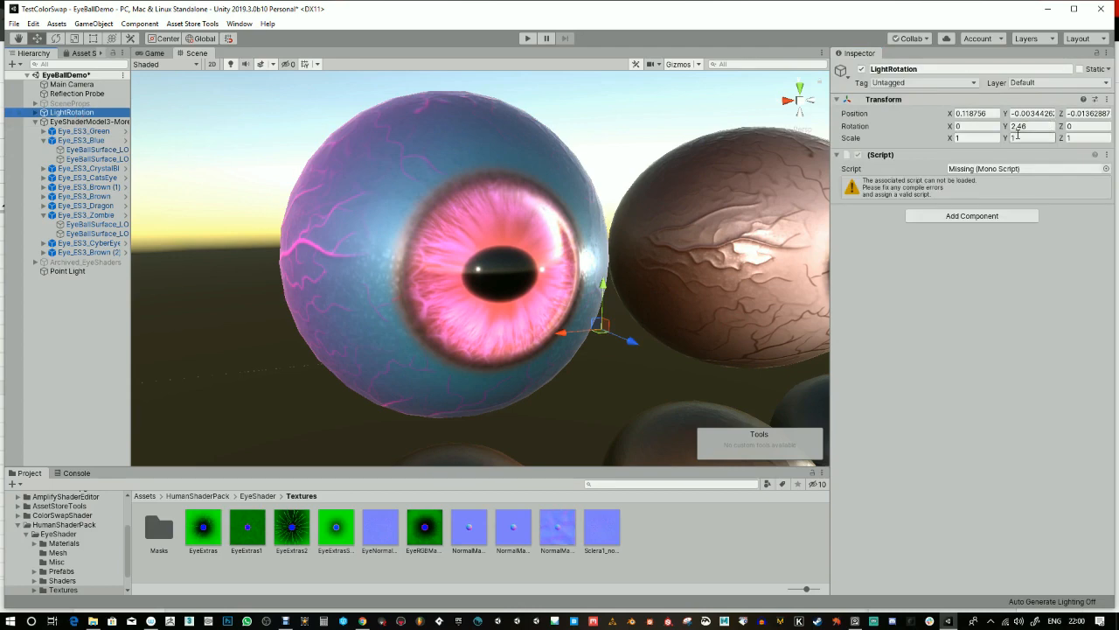
{"action": "mouse_move", "coordinate": [1007, 130]}
{"action": "left_mouse_down"}
{"action": "mouse_move", "coordinate": [157, 134]}
{"action": "mouse_move", "coordinate": [779, 133]}
{"action": "mouse_move", "coordinate": [354, 133]}
{"action": "mouse_move", "coordinate": [1038, 146]}
{"action": "mouse_move", "coordinate": [437, 148]}
{"action": "mouse_move", "coordinate": [938, 157]}
{"action": "mouse_move", "coordinate": [553, 164]}
{"action": "mouse_move", "coordinate": [1006, 174]}
{"action": "mouse_move", "coordinate": [366, 189]}
{"action": "mouse_move", "coordinate": [754, 180]}
{"action": "mouse_move", "coordinate": [228, 180]}
{"action": "mouse_move", "coordinate": [702, 166]}
{"action": "mouse_move", "coordinate": [39, 165]}
{"action": "mouse_move", "coordinate": [530, 210]}
{"action": "left_mouse_up"}
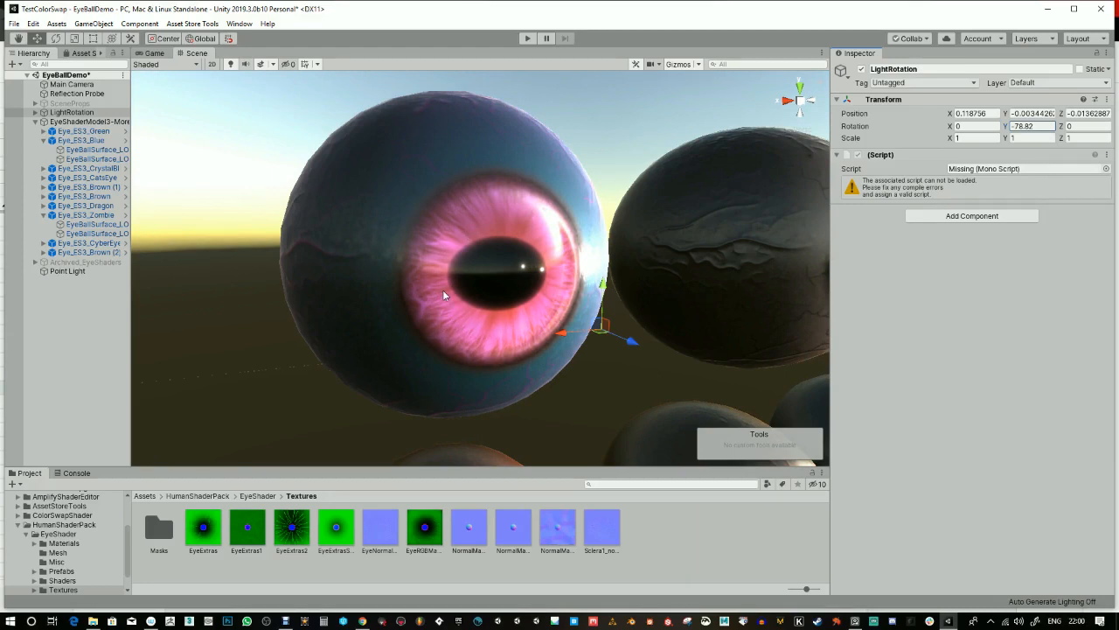
{"action": "mouse_move", "coordinate": [1013, 124]}
{"action": "left_mouse_down"}
{"action": "mouse_move", "coordinate": [964, 134]}
{"action": "mouse_move", "coordinate": [455, 139]}
{"action": "mouse_move", "coordinate": [1106, 137]}
{"action": "mouse_move", "coordinate": [255, 131]}
{"action": "mouse_move", "coordinate": [546, 125]}
{"action": "mouse_move", "coordinate": [571, 153]}
{"action": "mouse_move", "coordinate": [500, 158]}
{"action": "mouse_move", "coordinate": [584, 140]}
{"action": "mouse_move", "coordinate": [662, 149]}
{"action": "mouse_move", "coordinate": [605, 187]}
{"action": "left_mouse_up"}
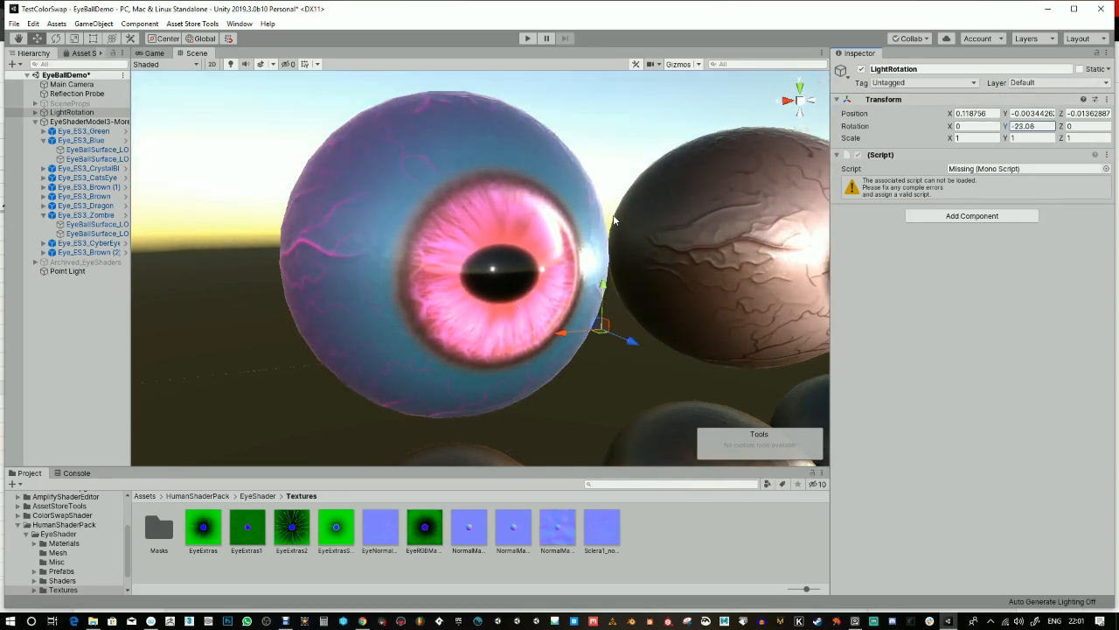
Reselect the blue eye's surface and set its CausticPower to 4.66 and CausticFX_inDarkness to 0.13.
{"action": "left_click", "coordinate": [360, 168]}
{"action": "left_click", "coordinate": [360, 168]}
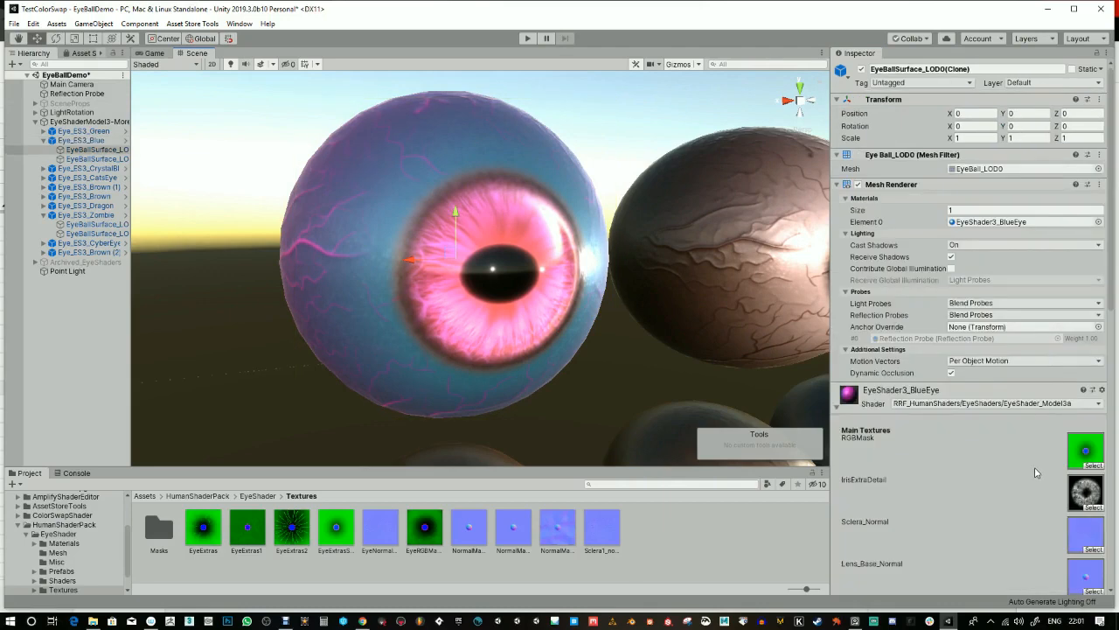
{"action": "scroll", "coordinate": [1035, 473], "scroll_direction": "down", "scroll_amount": 10}
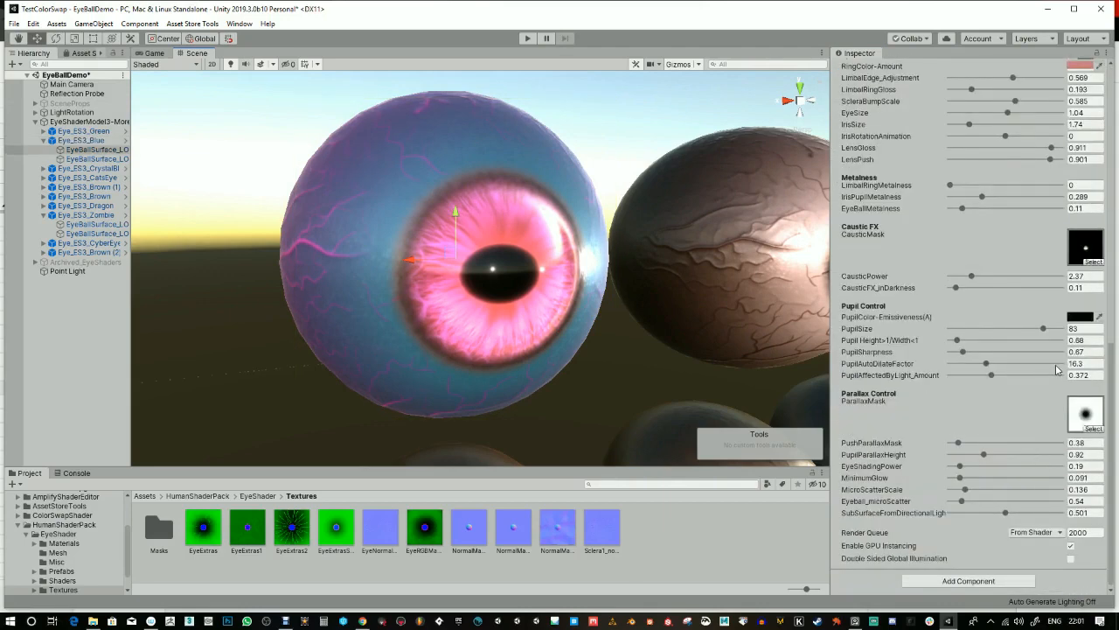
{"action": "scroll", "coordinate": [921, 438], "scroll_direction": "up", "scroll_amount": 3}
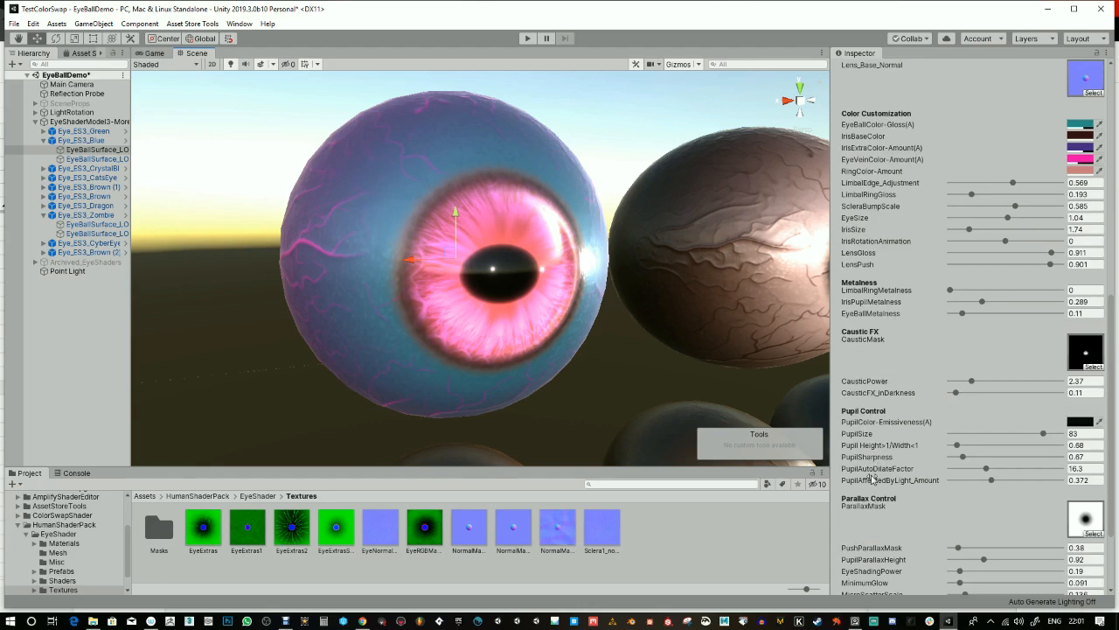
{"action": "mouse_move", "coordinate": [981, 384]}
{"action": "left_mouse_down"}
{"action": "mouse_move", "coordinate": [1034, 383]}
{"action": "mouse_move", "coordinate": [958, 394]}
{"action": "mouse_move", "coordinate": [1014, 395]}
{"action": "mouse_move", "coordinate": [954, 395]}
{"action": "mouse_move", "coordinate": [1005, 398]}
{"action": "mouse_move", "coordinate": [952, 397]}
{"action": "mouse_move", "coordinate": [1000, 381]}
{"action": "left_mouse_up"}
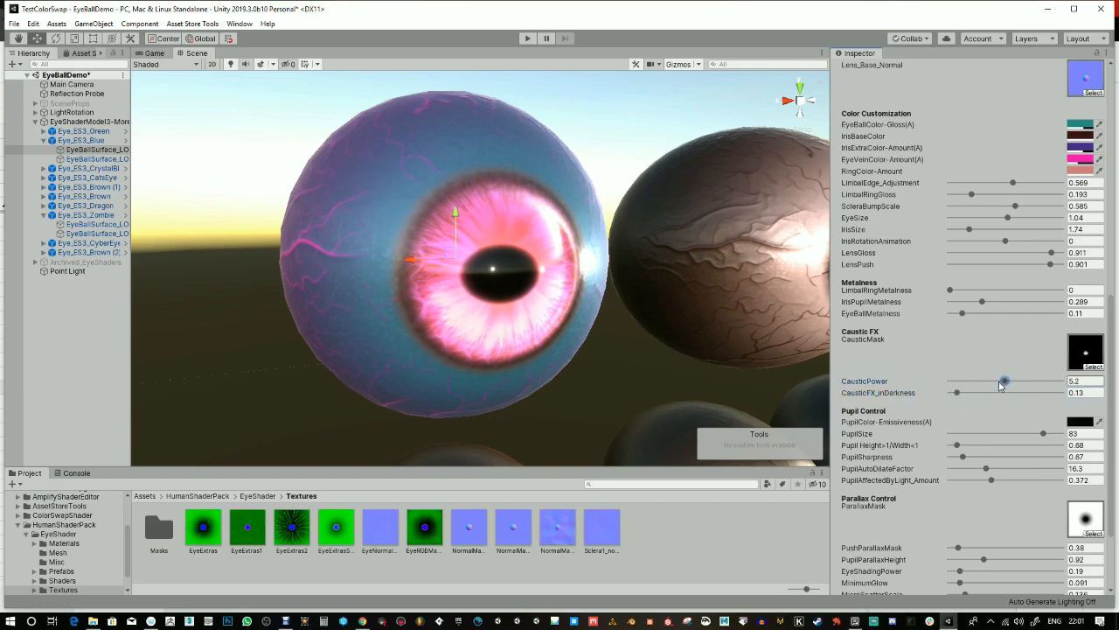
Locate the assigned CausticMask texture in the Masks folder and compare the previews of the three caustic masks.
{"action": "left_click", "coordinate": [1088, 358]}
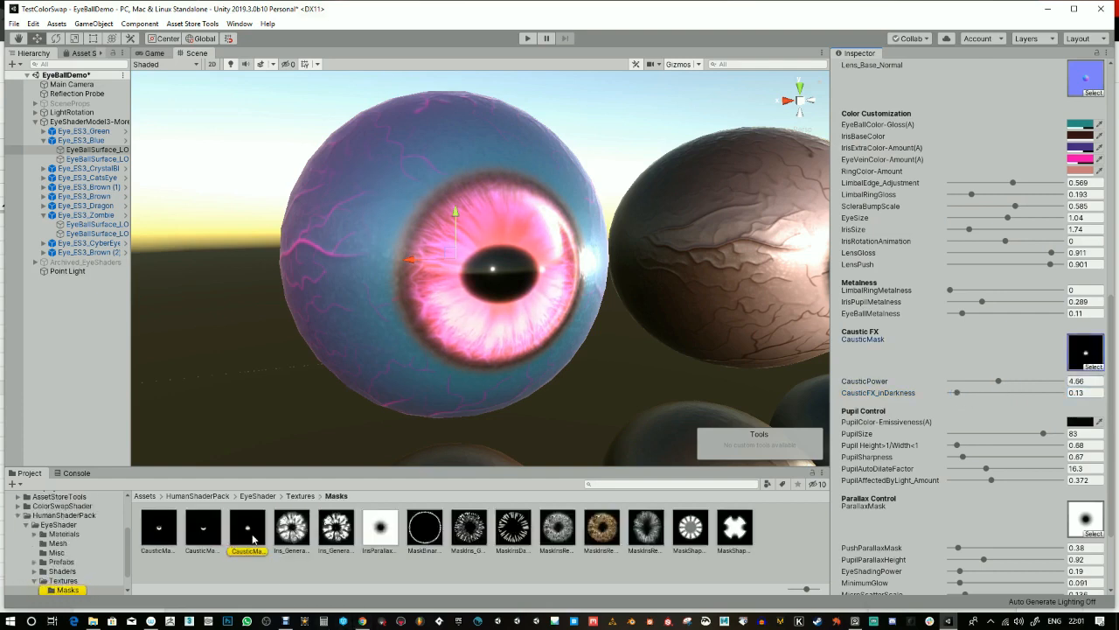
{"action": "left_click", "coordinate": [248, 529]}
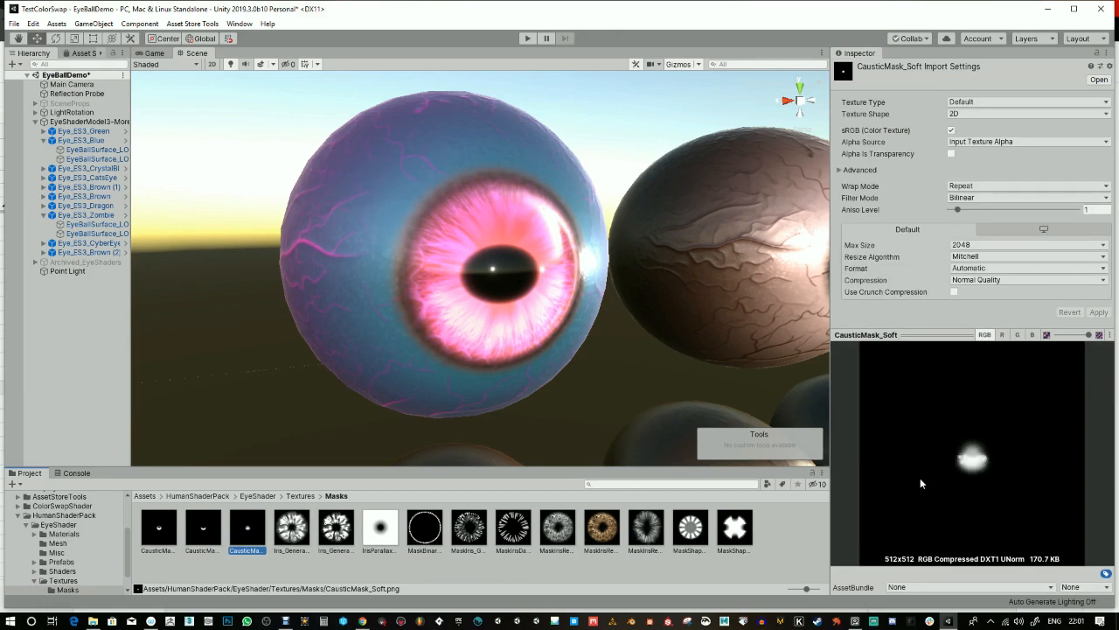
{"action": "left_click", "coordinate": [202, 527]}
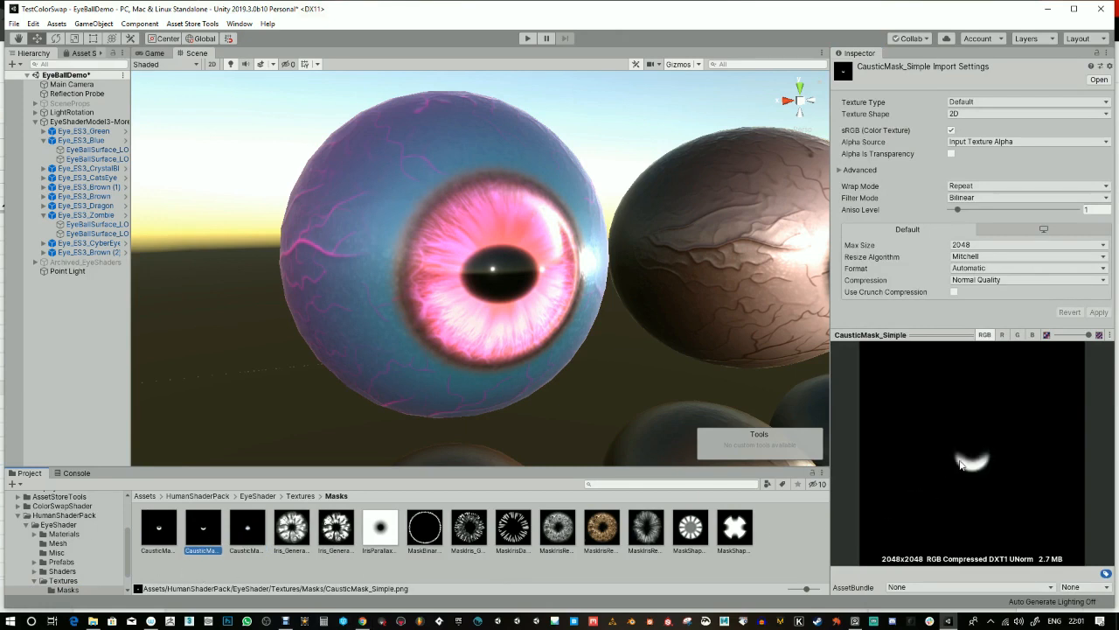
{"action": "left_click", "coordinate": [164, 526]}
{"action": "left_click", "coordinate": [218, 540]}
{"action": "left_click", "coordinate": [251, 539]}
{"action": "left_click", "coordinate": [207, 536]}
Try two different iris mask textures as the blue eye's CausticMask.
{"action": "left_click", "coordinate": [391, 360]}
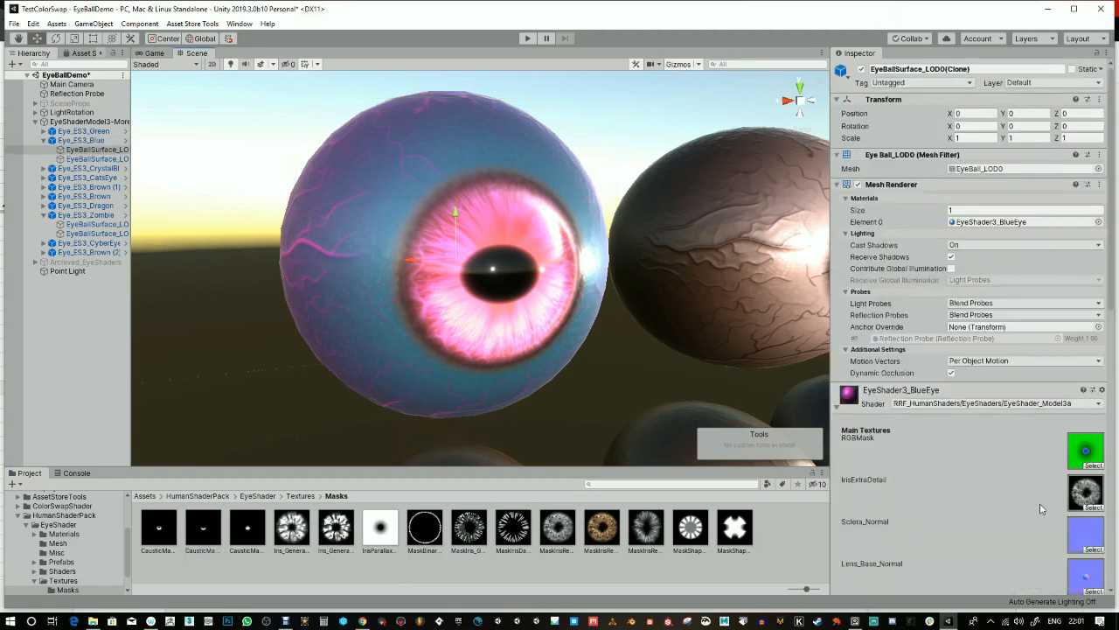
{"action": "scroll", "coordinate": [1039, 503], "scroll_direction": "down", "scroll_amount": 8}
{"action": "mouse_move", "coordinate": [466, 541]}
{"action": "left_mouse_down"}
{"action": "mouse_move", "coordinate": [875, 483]}
{"action": "mouse_move", "coordinate": [1084, 431]}
{"action": "mouse_move", "coordinate": [1089, 440]}
{"action": "left_mouse_up"}
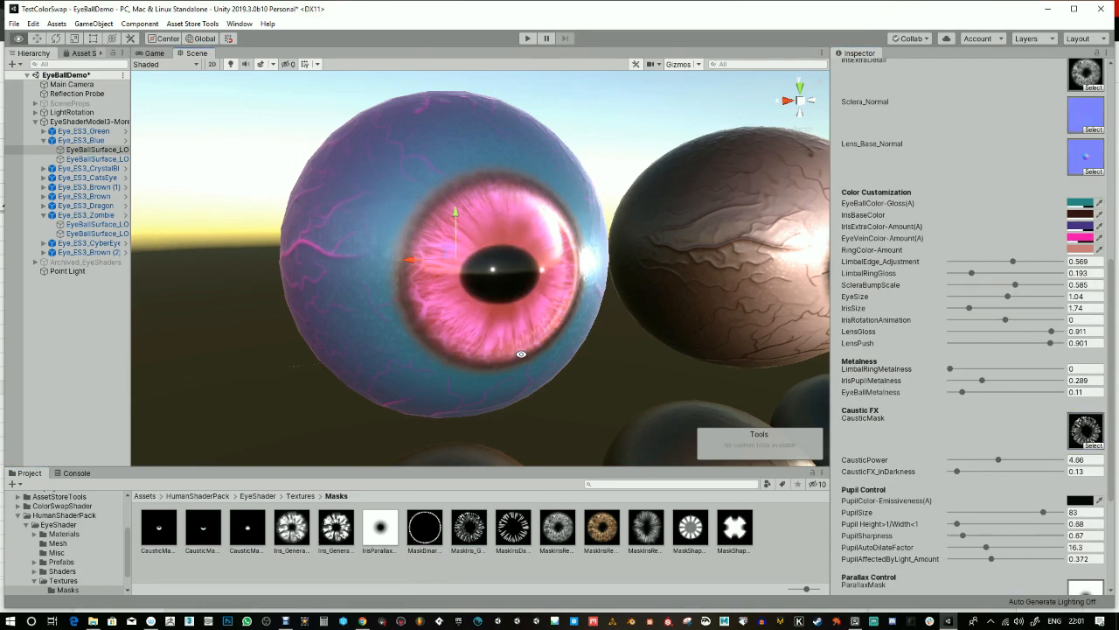
{"action": "left_click_drag", "start_coordinate": [543, 523], "coordinate": [1083, 435]}
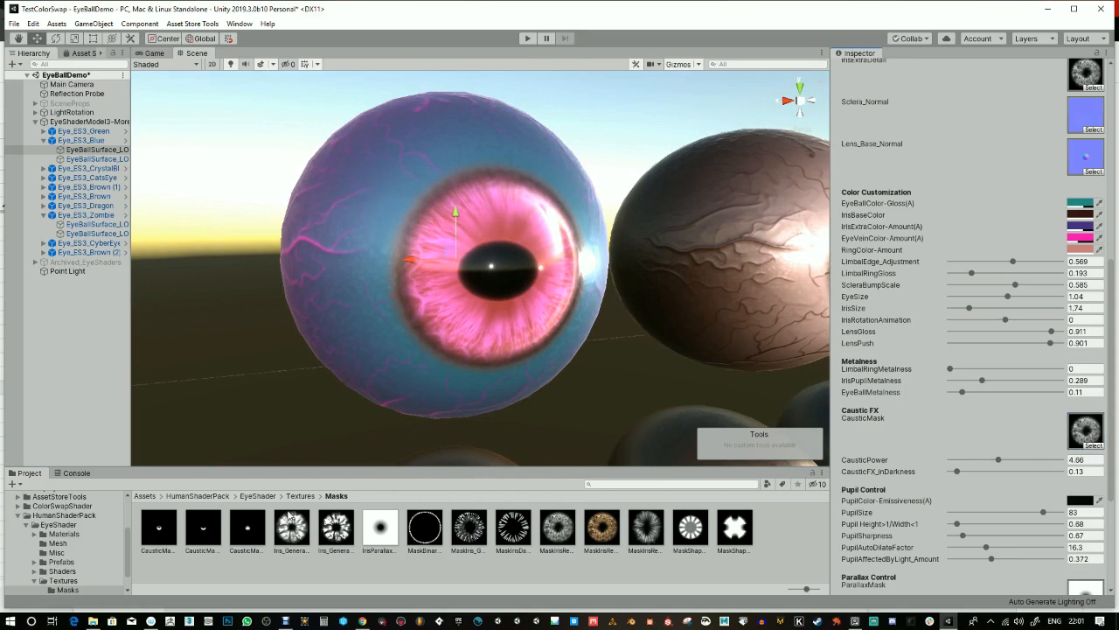
Compare caustic masks on the blue eye, set CausticPower to 5.85 and assign CausticMask_Simple as the CausticMask.
{"action": "left_click_drag", "start_coordinate": [201, 528], "coordinate": [1086, 437]}
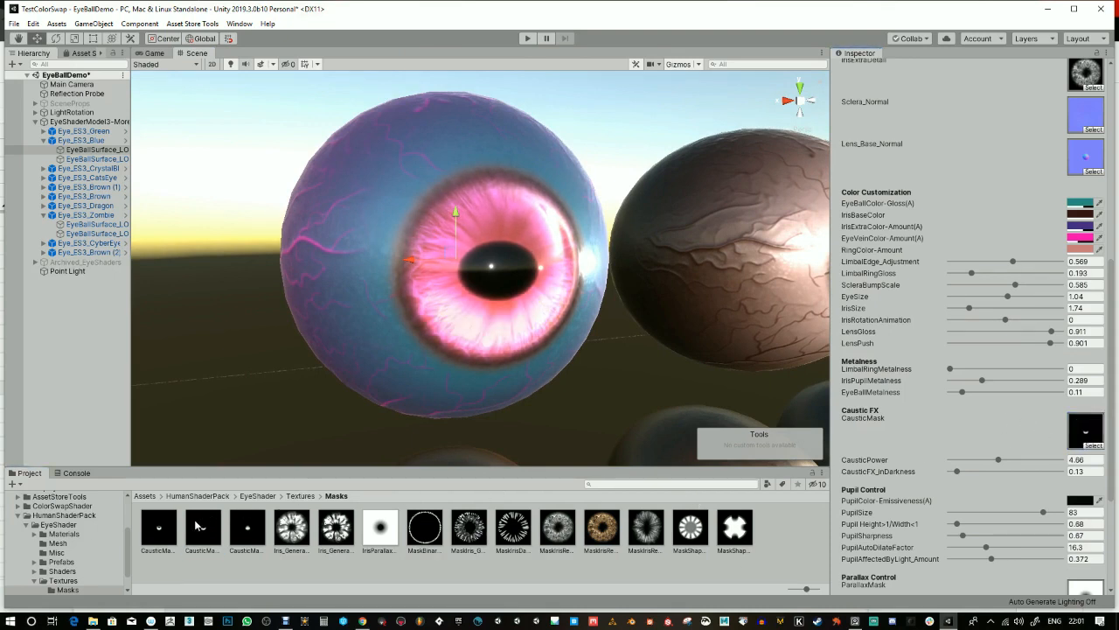
{"action": "left_click_drag", "start_coordinate": [172, 528], "coordinate": [1084, 432]}
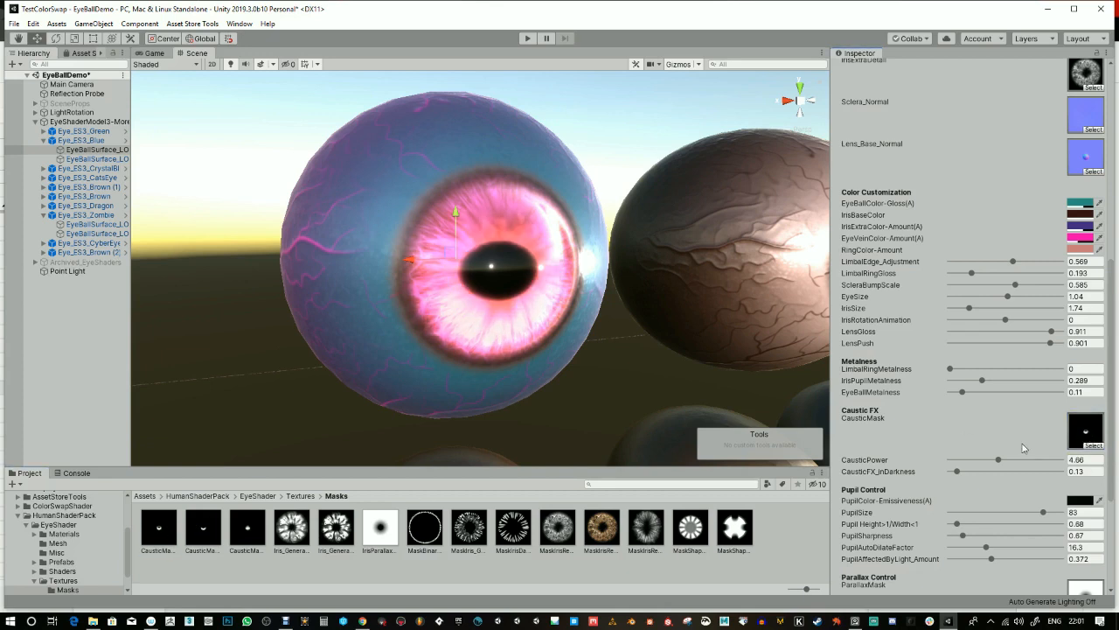
{"action": "mouse_move", "coordinate": [998, 463]}
{"action": "left_mouse_down"}
{"action": "mouse_move", "coordinate": [1046, 463]}
{"action": "mouse_move", "coordinate": [984, 462]}
{"action": "mouse_move", "coordinate": [1014, 464]}
{"action": "left_mouse_up"}
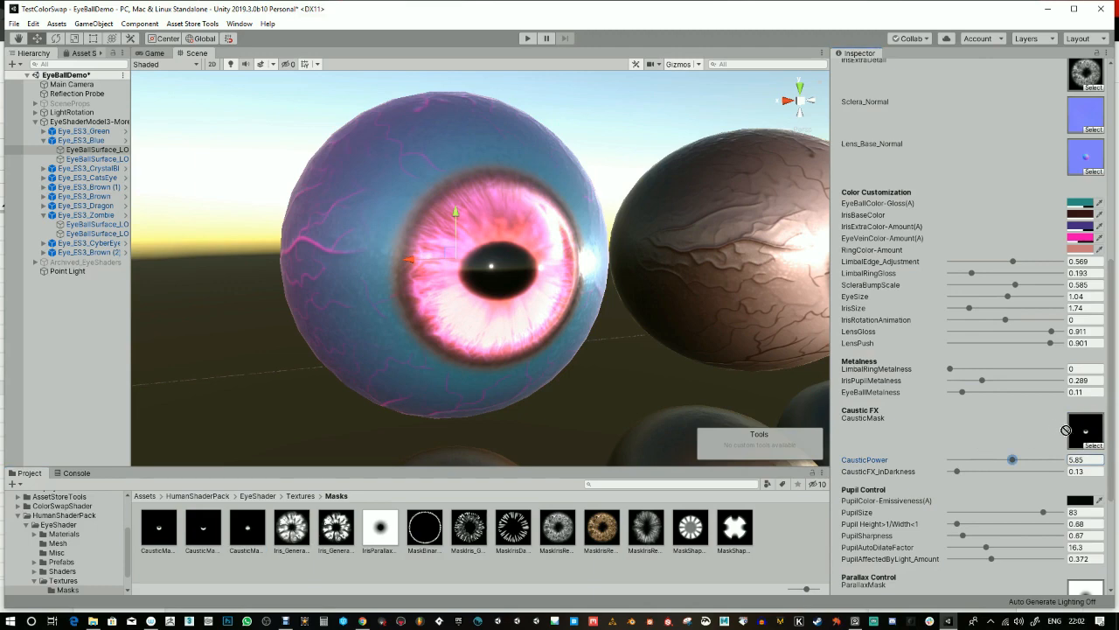
{"action": "left_click_drag", "start_coordinate": [1066, 430], "coordinate": [1089, 437]}
{"action": "left_click_drag", "start_coordinate": [198, 528], "coordinate": [1083, 434]}
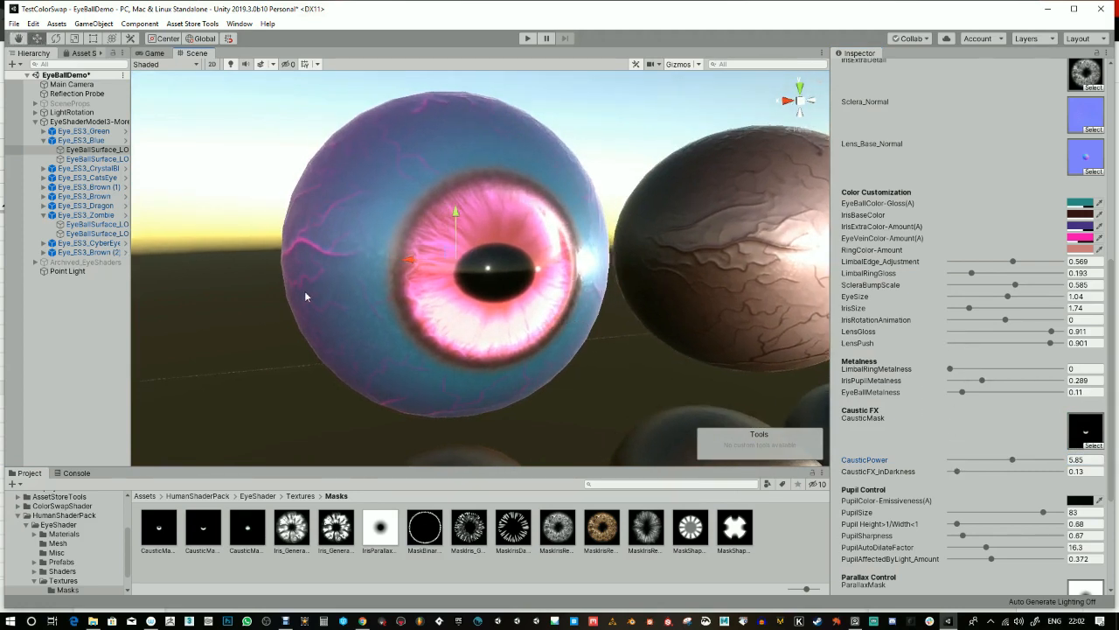
Rotate the LightRotation object about Y to -32.8 and then -11.8, checking the caustics on the eyes.
{"action": "left_click", "coordinate": [74, 112]}
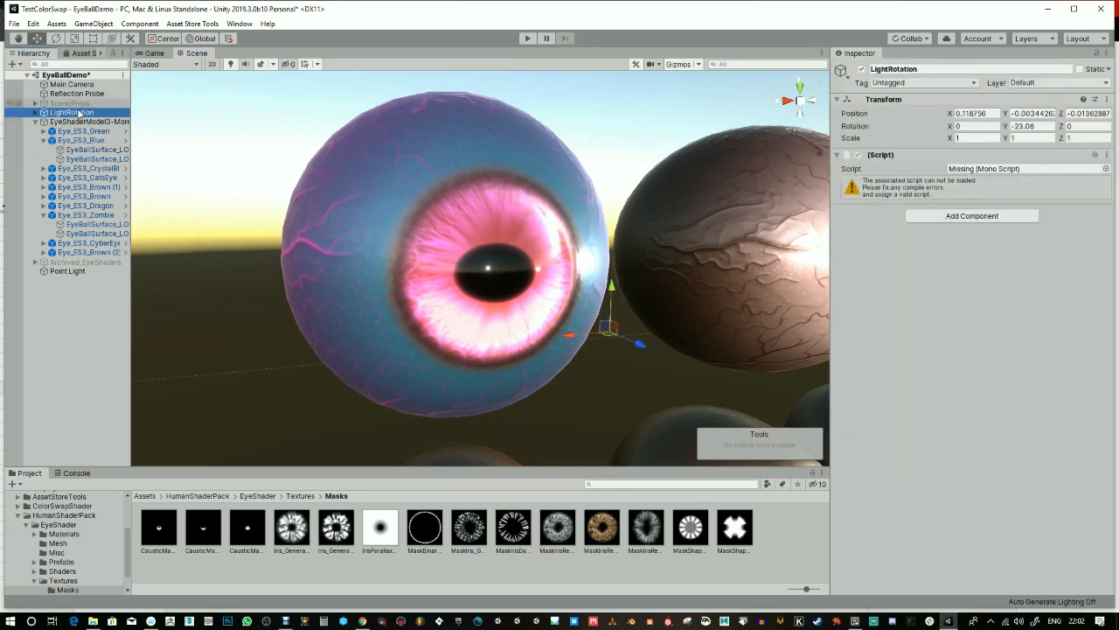
{"action": "left_click_drag", "start_coordinate": [1008, 128], "coordinate": [973, 120]}
{"action": "right_click_drag", "start_coordinate": [752, 179], "coordinate": [634, 183], "text": "alt"}
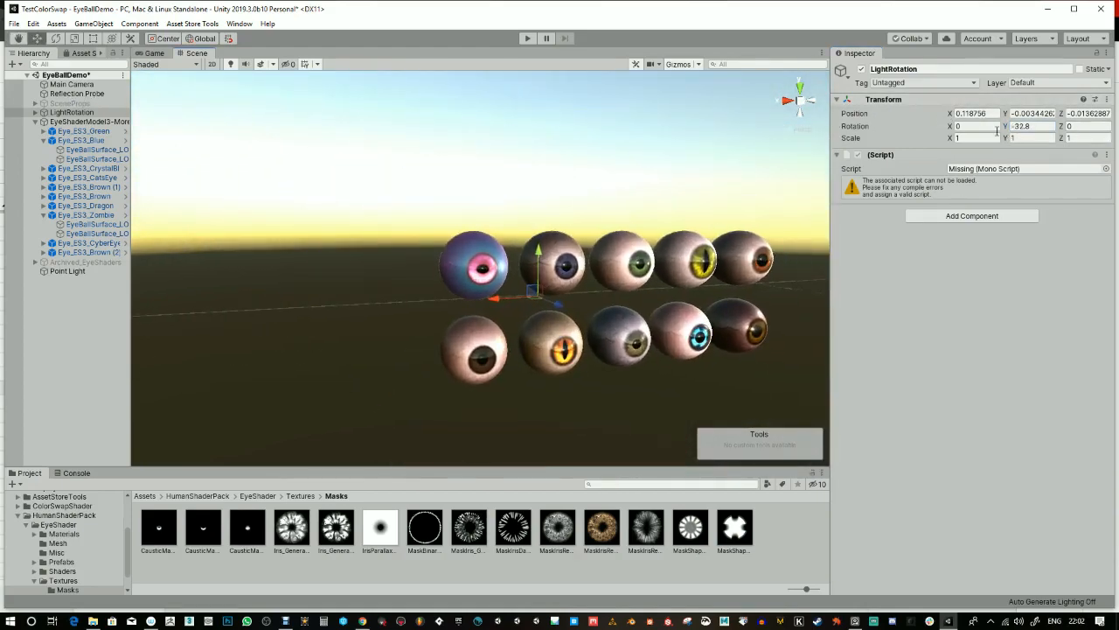
{"action": "left_click_drag", "start_coordinate": [1006, 126], "coordinate": [1099, 137]}
{"action": "right_click_drag", "start_coordinate": [556, 229], "coordinate": [591, 167], "text": "alt"}
{"action": "left_click_drag", "start_coordinate": [611, 170], "coordinate": [605, 165], "text": "alt"}
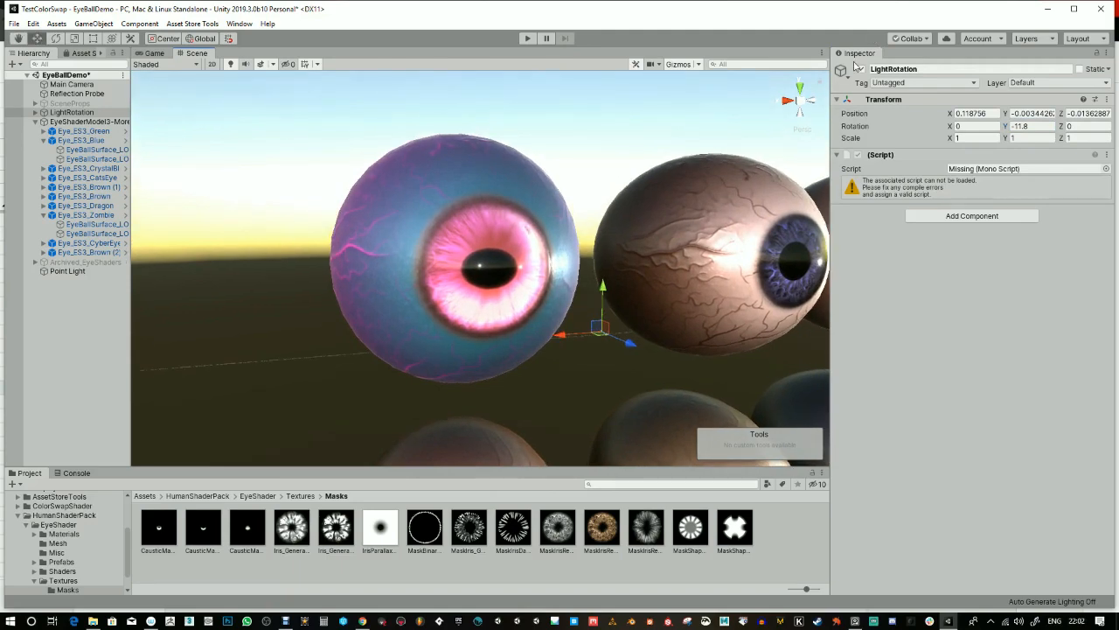
Set the blue eye material's EyeShadingPower to 0.93 and check the shading from several angles.
{"action": "left_click", "coordinate": [414, 193]}
{"action": "scroll", "coordinate": [1028, 482], "scroll_direction": "down", "scroll_amount": 15}
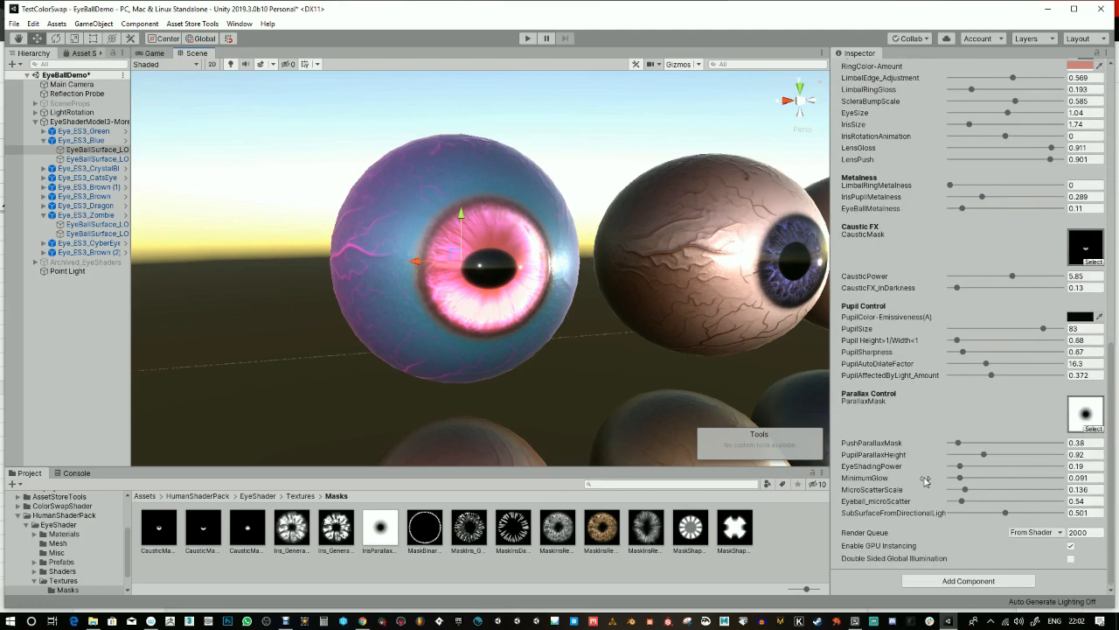
{"action": "mouse_move", "coordinate": [964, 470]}
{"action": "left_mouse_down"}
{"action": "mouse_move", "coordinate": [951, 468]}
{"action": "mouse_move", "coordinate": [1011, 468]}
{"action": "mouse_move", "coordinate": [986, 469]}
{"action": "left_mouse_up"}
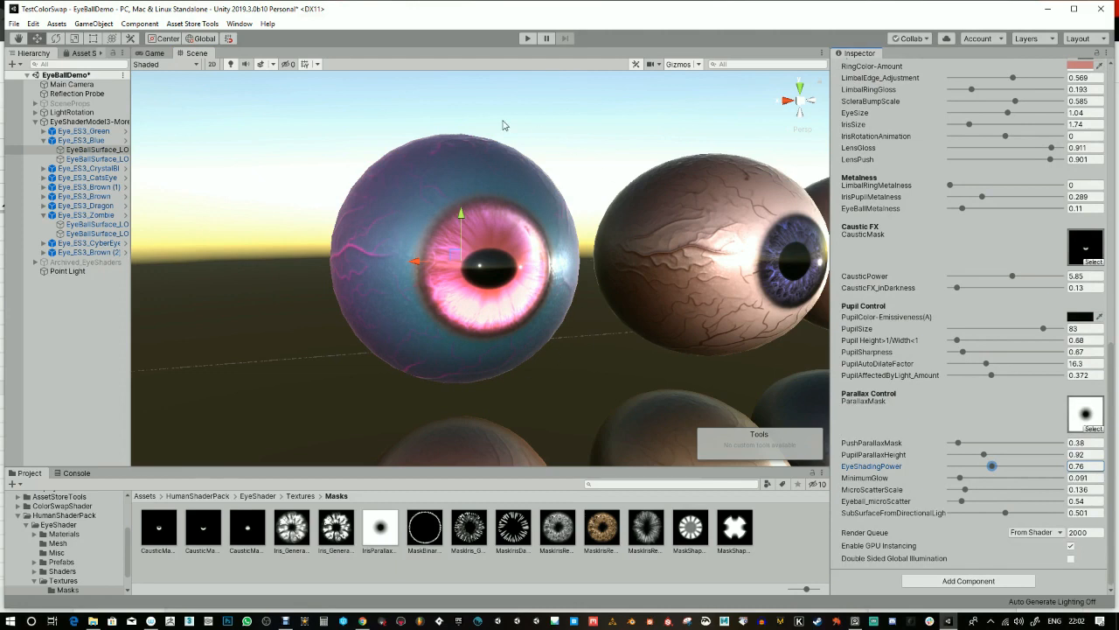
{"action": "mouse_move", "coordinate": [1001, 470]}
{"action": "left_mouse_down"}
{"action": "mouse_move", "coordinate": [1048, 468]}
{"action": "mouse_move", "coordinate": [994, 468]}
{"action": "mouse_move", "coordinate": [1015, 463]}
{"action": "left_mouse_up"}
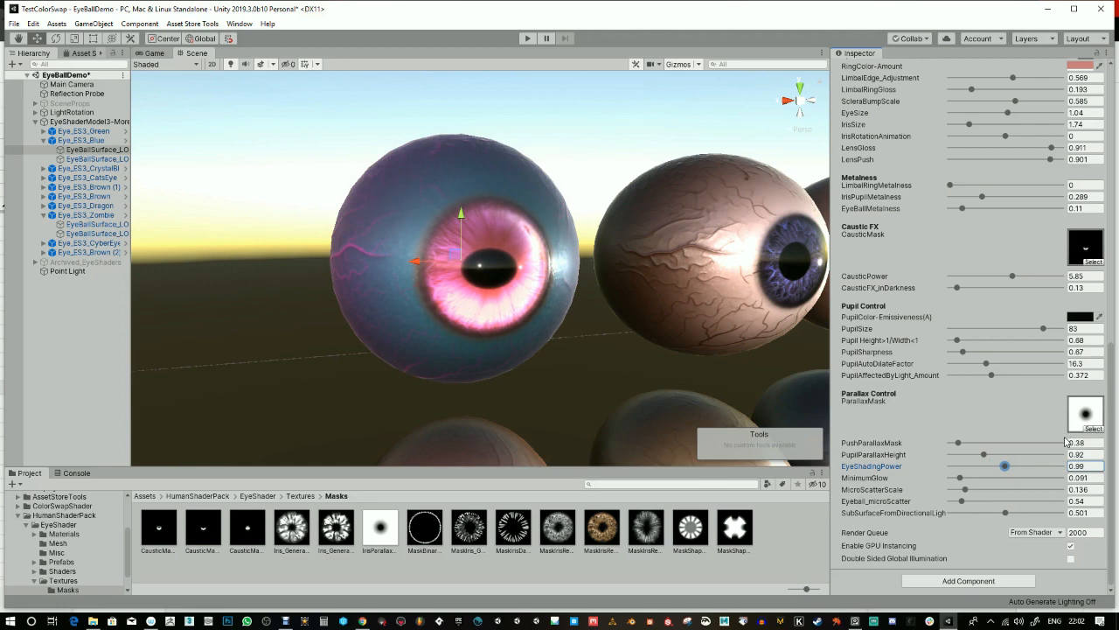
{"action": "mouse_move", "coordinate": [1004, 468]}
{"action": "left_mouse_down"}
{"action": "mouse_move", "coordinate": [984, 469]}
{"action": "mouse_move", "coordinate": [1020, 468]}
{"action": "mouse_move", "coordinate": [1001, 467]}
{"action": "left_mouse_up"}
{"action": "left_click_drag", "start_coordinate": [563, 209], "coordinate": [548, 208], "text": "alt"}
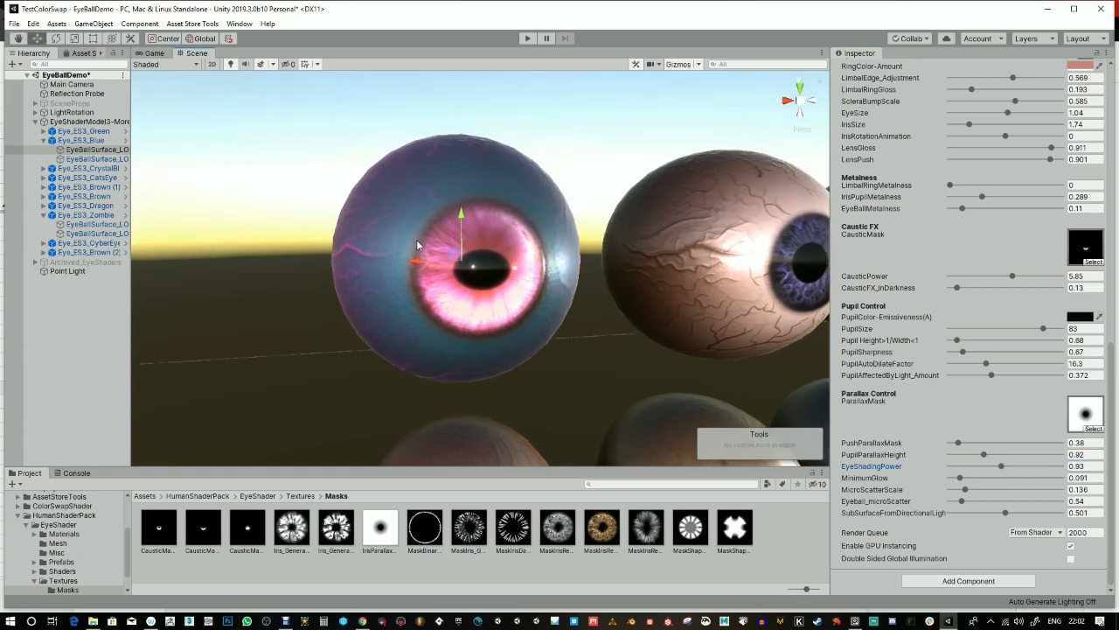
{"action": "left_click_drag", "start_coordinate": [473, 295], "coordinate": [401, 177], "text": "alt"}
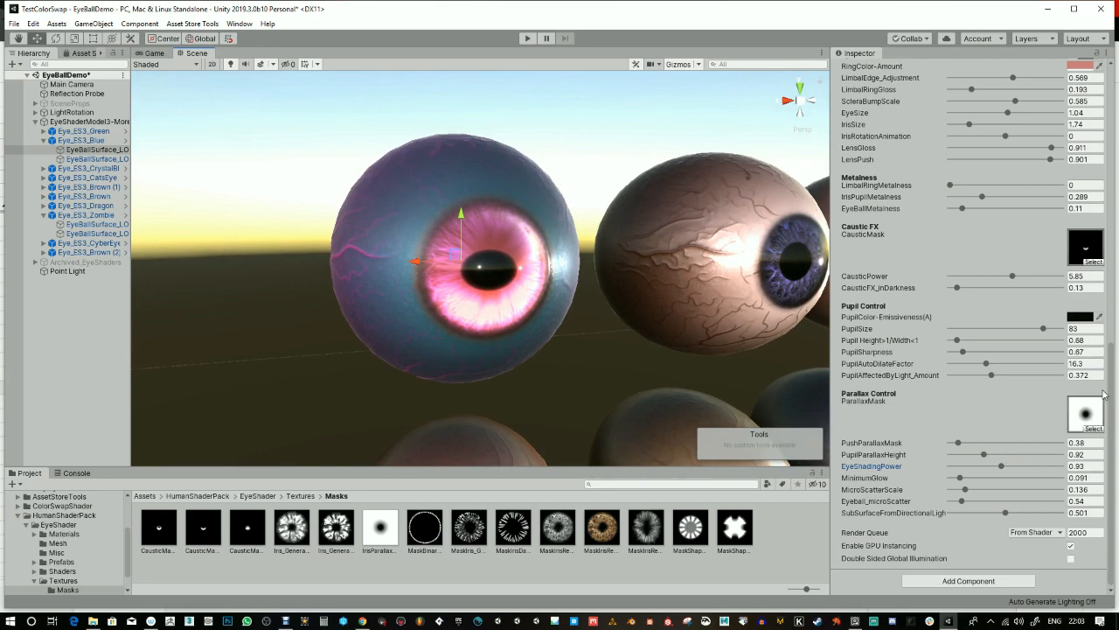
Set the blue eye's MinimumGlow to 0.295 and MicroScatterScale to 0.434, checking the surface from different angles.
{"action": "left_click_drag", "start_coordinate": [960, 480], "coordinate": [994, 480]}
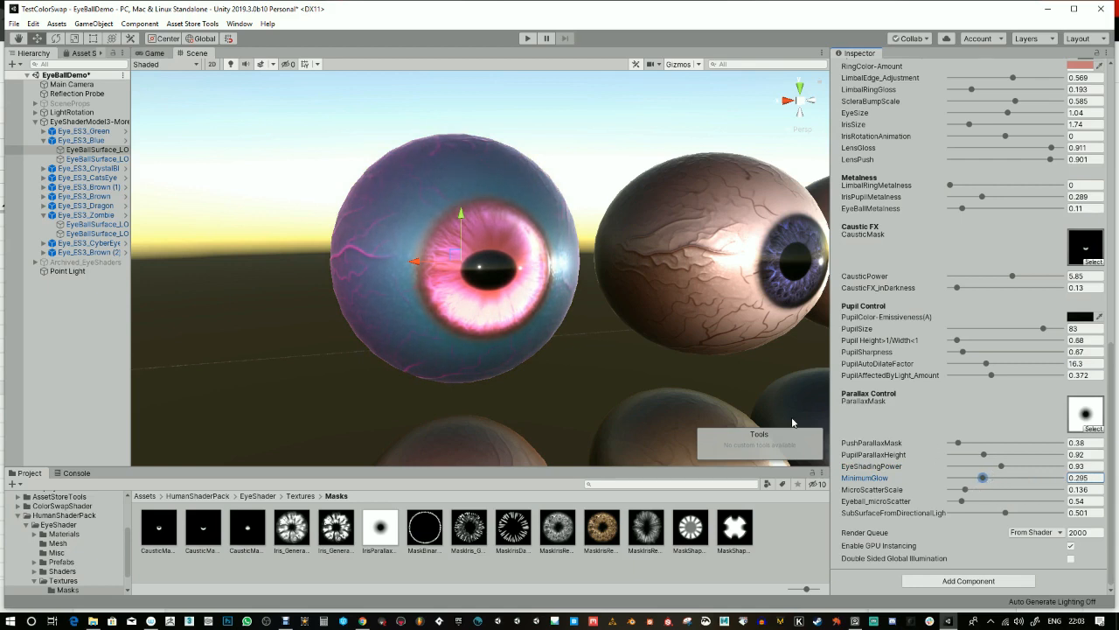
{"action": "left_click_drag", "start_coordinate": [633, 324], "coordinate": [633, 329], "text": "alt"}
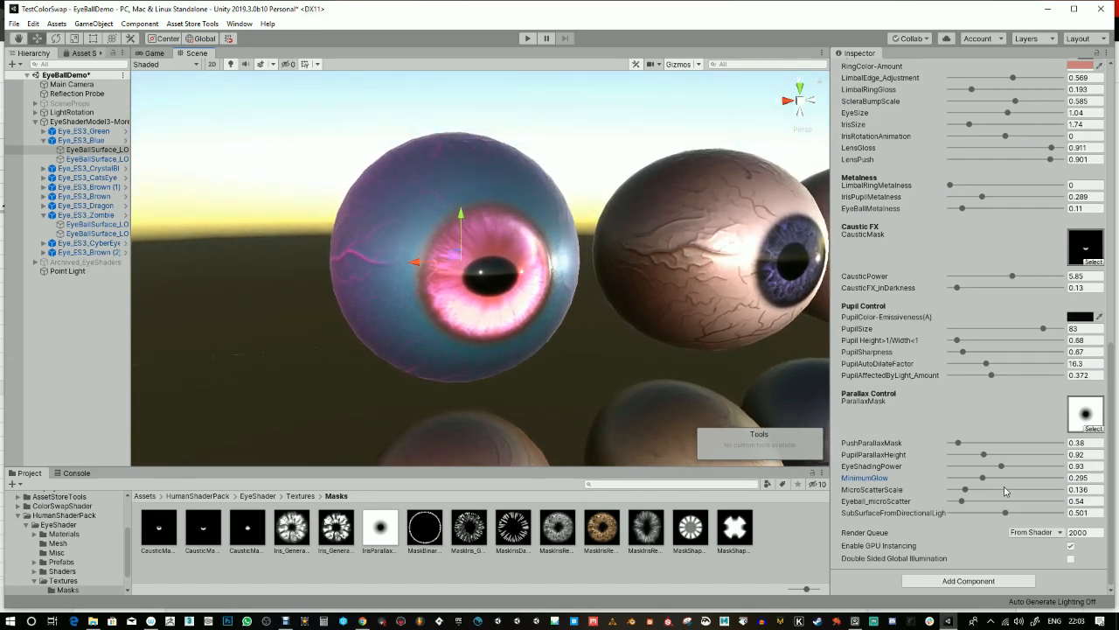
{"action": "left_click_drag", "start_coordinate": [965, 489], "coordinate": [1001, 493]}
{"action": "left_click_drag", "start_coordinate": [529, 295], "coordinate": [490, 267], "text": "alt"}
{"action": "left_click_drag", "start_coordinate": [545, 305], "coordinate": [706, 316], "text": "alt"}
Set the blue eye's Eyeball_microScatter to 3.34 and compare it with the neighbouring eyes from farther away.
{"action": "left_click_drag", "start_coordinate": [962, 501], "coordinate": [1025, 509]}
{"action": "right_click_drag", "start_coordinate": [480, 373], "coordinate": [476, 309], "text": "alt"}
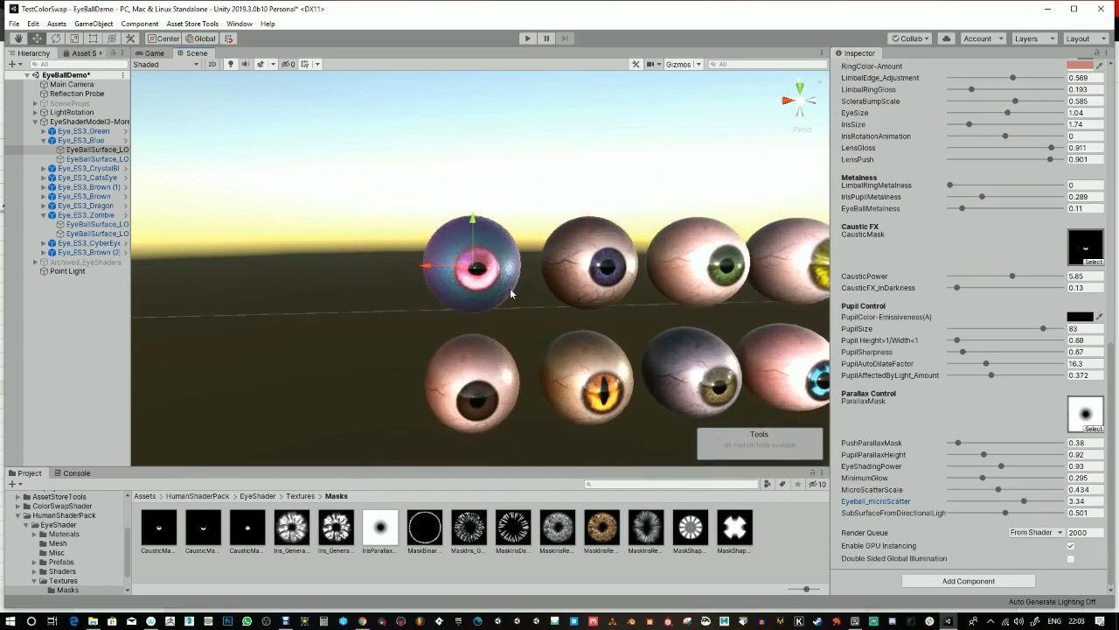
{"action": "left_click_drag", "start_coordinate": [476, 308], "coordinate": [466, 324], "text": "alt"}
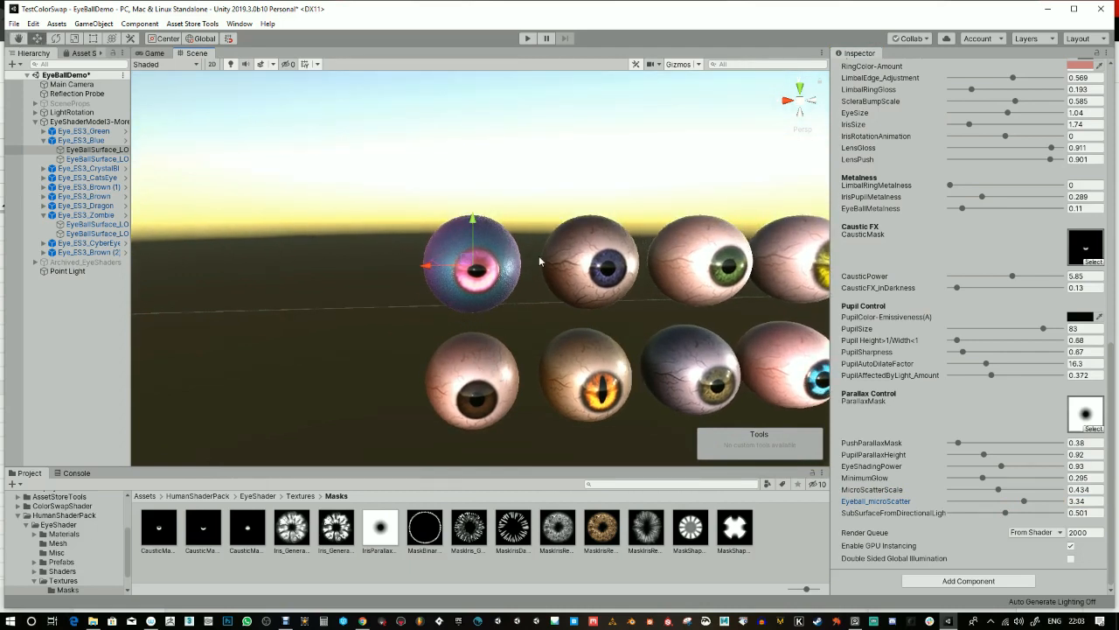
{"action": "right_click_drag", "start_coordinate": [521, 292], "coordinate": [524, 293], "text": "alt"}
Switch the Main Camera's MSAA to Off and back to Use Graphics Settings.
{"action": "left_click", "coordinate": [73, 84]}
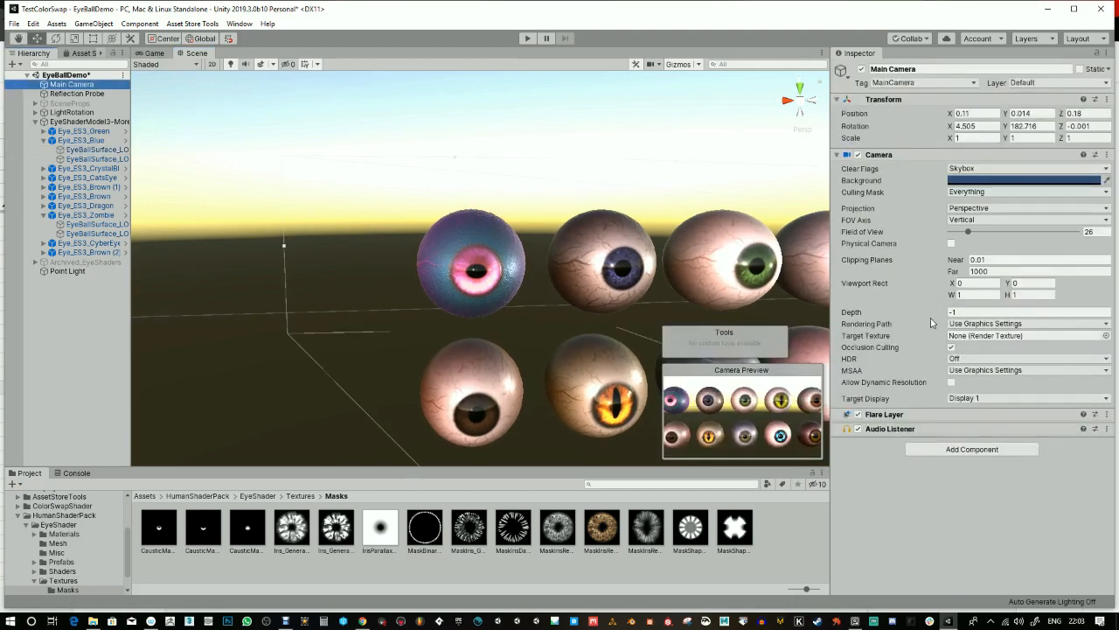
{"action": "left_click", "coordinate": [995, 373]}
{"action": "left_click", "coordinate": [992, 376]}
{"action": "left_click", "coordinate": [993, 376]}
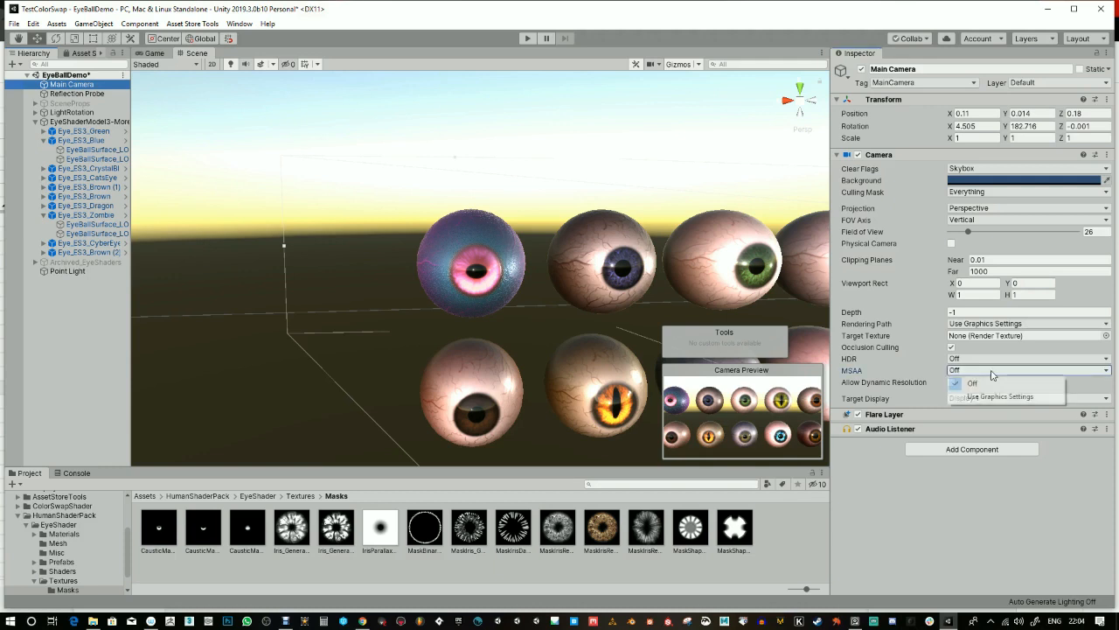
{"action": "left_click", "coordinate": [992, 394]}
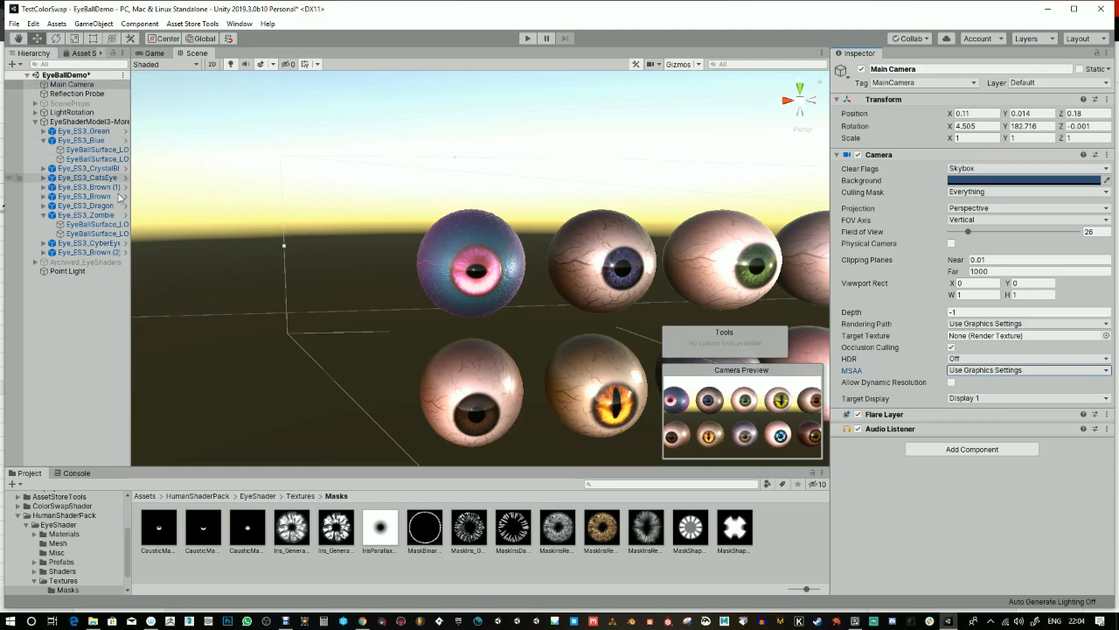
Set the blue eye's Eyeball_microScatter to 1.62 and MinimumGlow to 0.713.
{"action": "right_click_drag", "start_coordinate": [529, 250], "coordinate": [524, 299], "text": "alt"}
{"action": "left_click", "coordinate": [529, 297]}
{"action": "left_click", "coordinate": [526, 296]}
{"action": "left_click", "coordinate": [522, 295]}
{"action": "left_click", "coordinate": [522, 294]}
{"action": "scroll", "coordinate": [968, 500], "scroll_direction": "down", "scroll_amount": 10}
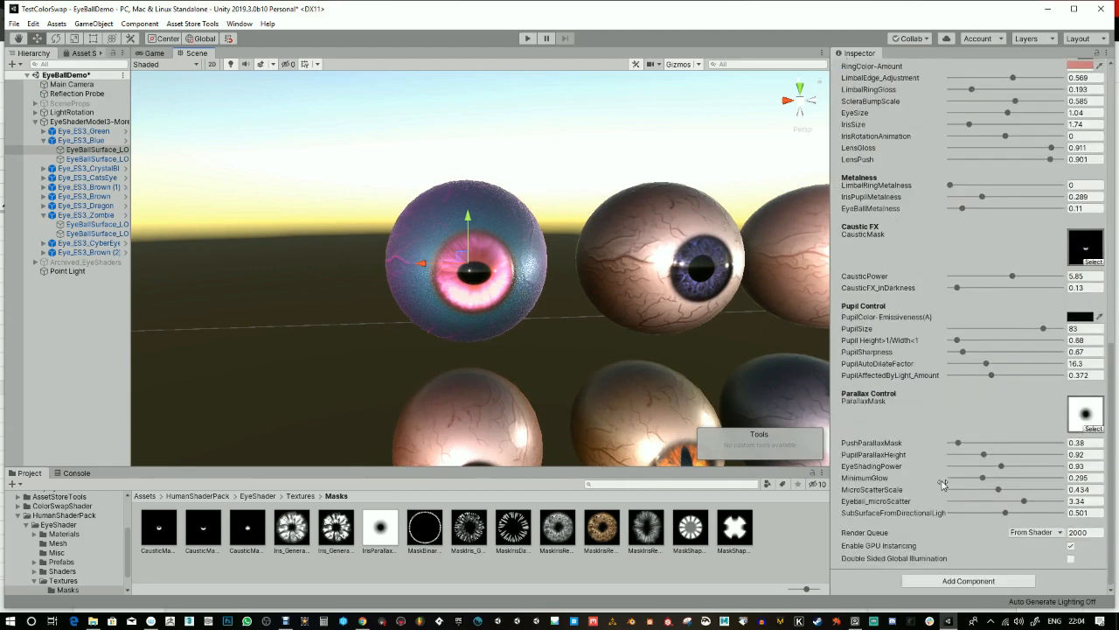
{"action": "left_click_drag", "start_coordinate": [1023, 502], "coordinate": [1029, 479]}
{"action": "left_click_drag", "start_coordinate": [565, 320], "coordinate": [577, 329], "text": "alt"}
Rotate the LightRotation object about Y to -28.9.
{"action": "left_click", "coordinate": [70, 111]}
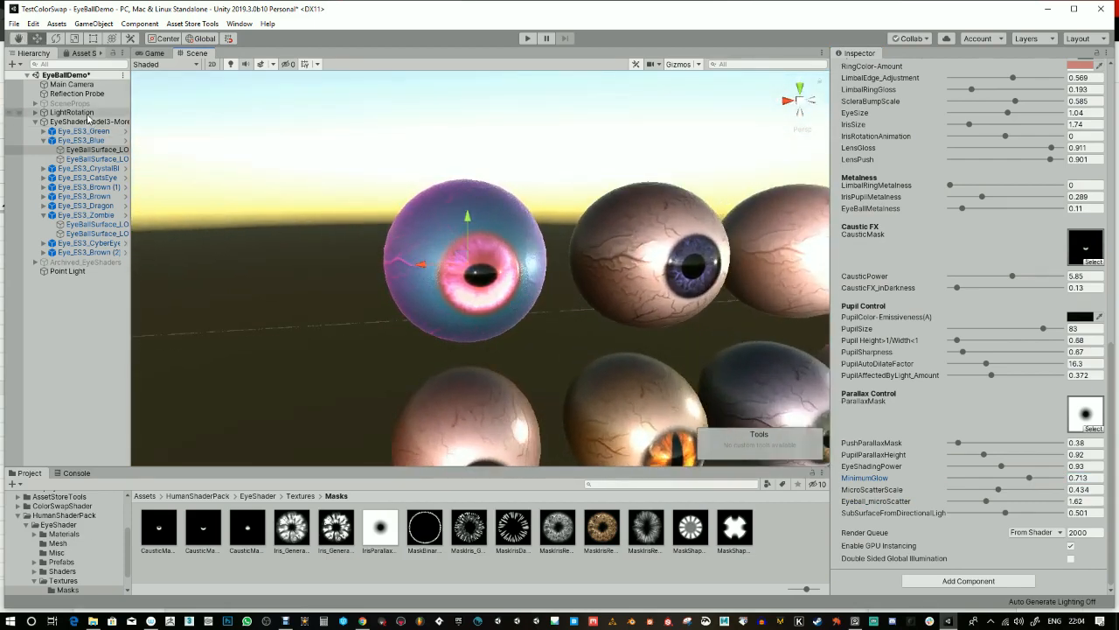
{"action": "left_click_drag", "start_coordinate": [1003, 128], "coordinate": [937, 153]}
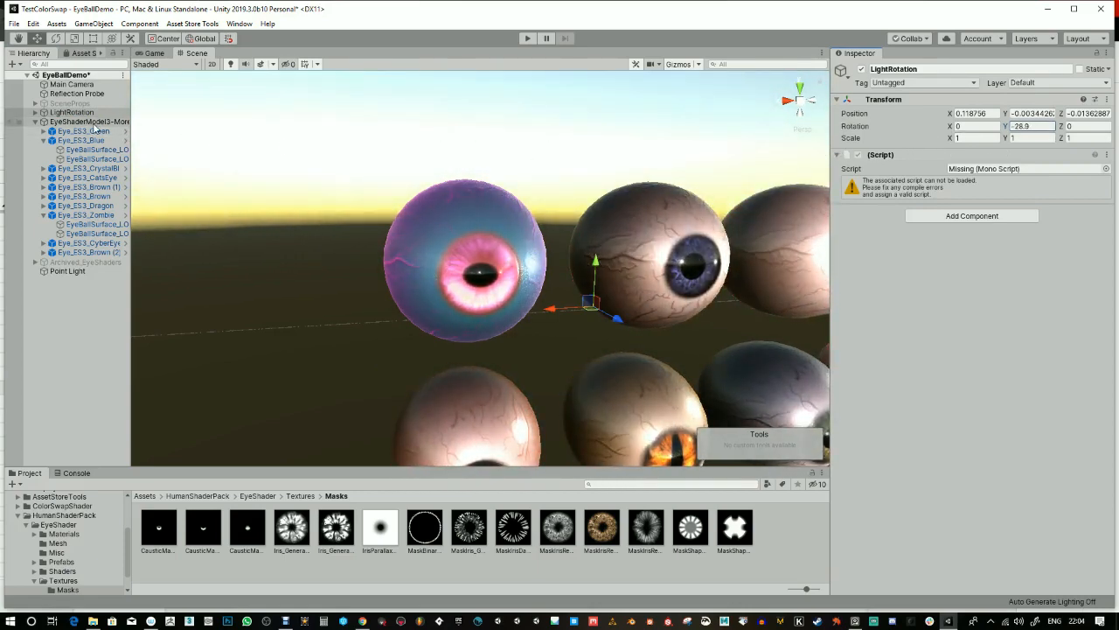
Set the blue eye's SubSurfaceFromDirectionalLight to 1, MinimumGlow to 0.164, Eyeball_microScatter to 1.11 and MicroScatterScale to 0.706.
{"action": "left_click", "coordinate": [457, 232]}
{"action": "scroll", "coordinate": [1029, 480], "scroll_direction": "down", "scroll_amount": 10}
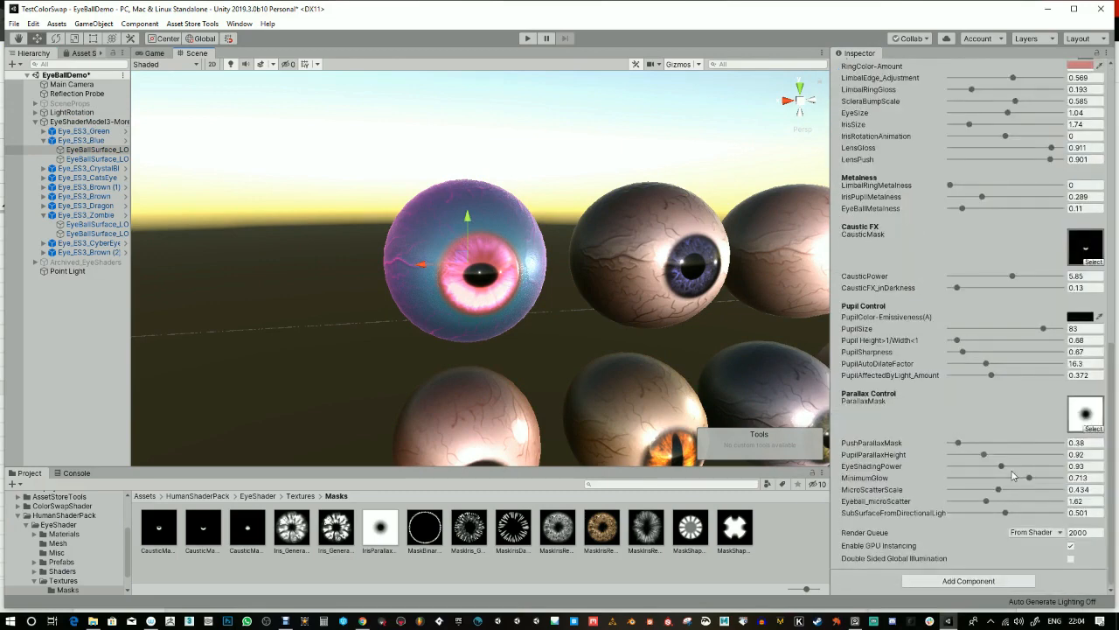
{"action": "mouse_move", "coordinate": [1005, 513]}
{"action": "left_mouse_down"}
{"action": "mouse_move", "coordinate": [950, 513]}
{"action": "mouse_move", "coordinate": [1091, 515]}
{"action": "mouse_move", "coordinate": [950, 513]}
{"action": "mouse_move", "coordinate": [1017, 514]}
{"action": "left_mouse_up"}
{"action": "left_click_drag", "start_coordinate": [1030, 478], "coordinate": [971, 479]}
{"action": "left_click_drag", "start_coordinate": [1008, 515], "coordinate": [1078, 516]}
{"action": "left_click_drag", "start_coordinate": [444, 233], "coordinate": [463, 180], "text": "alt"}
{"action": "left_click_drag", "start_coordinate": [987, 501], "coordinate": [1043, 490]}
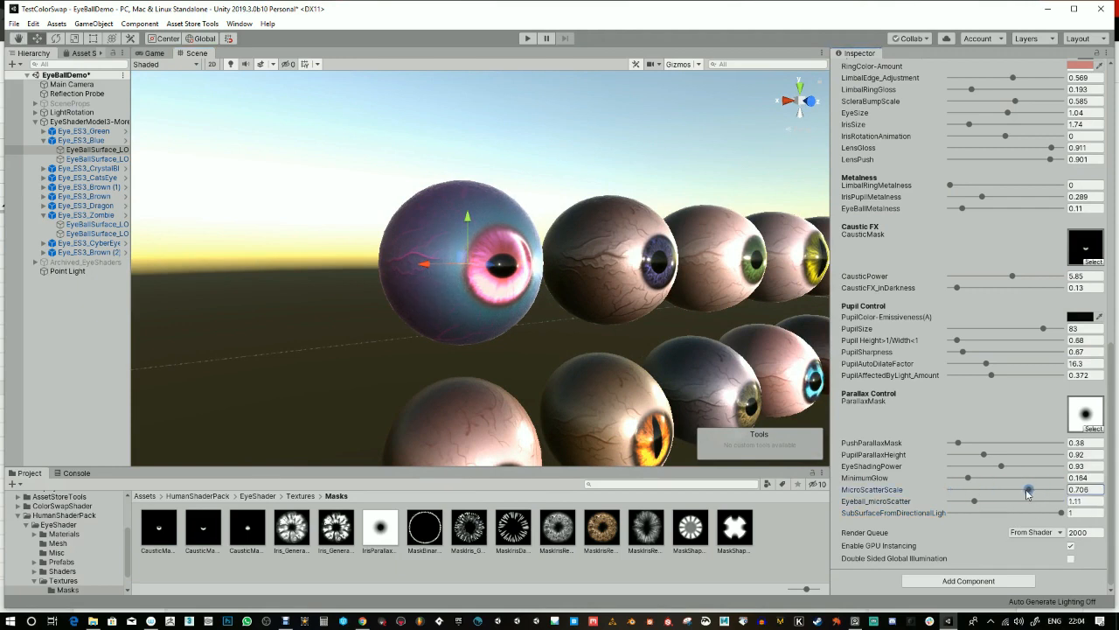
Set the blue eye's MicroScatterScale to 0.591, MinimumGlow to 0.268, EyeShadingPower to 0.64, PupilParallaxHeight to 1.01 and PushParallaxMask to 0.3.
{"action": "mouse_move", "coordinate": [968, 480]}
{"action": "left_mouse_down"}
{"action": "mouse_move", "coordinate": [953, 480]}
{"action": "mouse_move", "coordinate": [985, 482]}
{"action": "mouse_move", "coordinate": [987, 455]}
{"action": "mouse_move", "coordinate": [957, 443]}
{"action": "left_mouse_up"}
{"action": "left_click_drag", "start_coordinate": [656, 359], "coordinate": [626, 361], "text": "alt"}
Set the blue eye's PupilAffectedByLight_Amount to 0.31, PupilSharpness to 0.87 and PupilAutoDilateFactor to 13.4.
{"action": "left_click_drag", "start_coordinate": [992, 375], "coordinate": [968, 354]}
{"action": "left_click_drag", "start_coordinate": [879, 368], "coordinate": [924, 374]}
{"action": "left_click_drag", "start_coordinate": [319, 271], "coordinate": [325, 270], "text": "alt"}
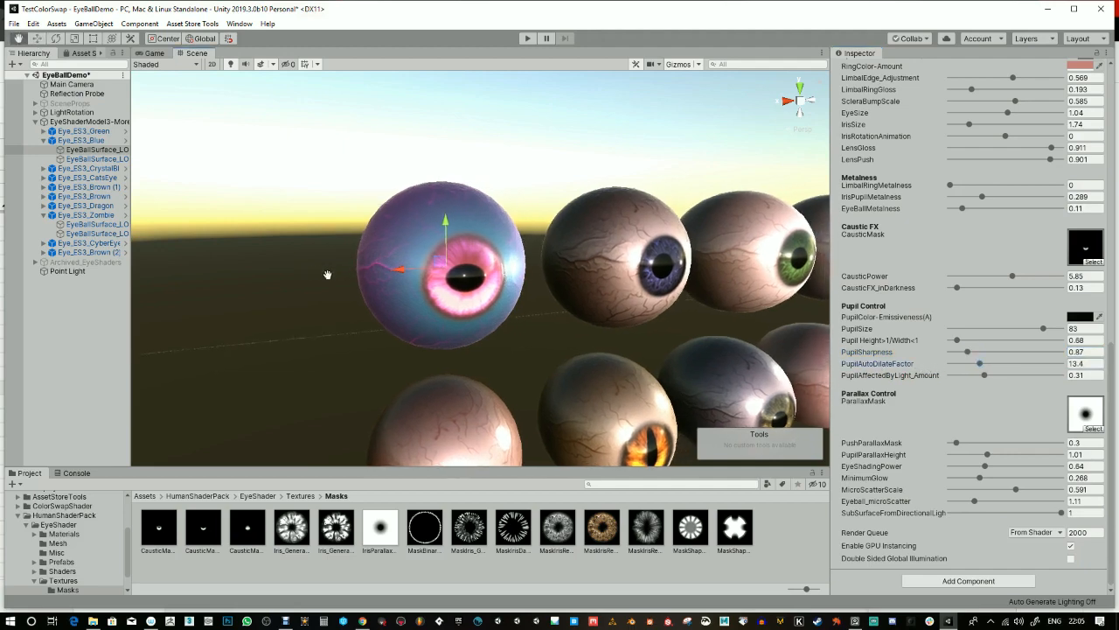
Run the scene briefly in play mode, stop it, and inspect the script reference on the LightRotation object.
{"action": "left_click", "coordinate": [528, 38]}
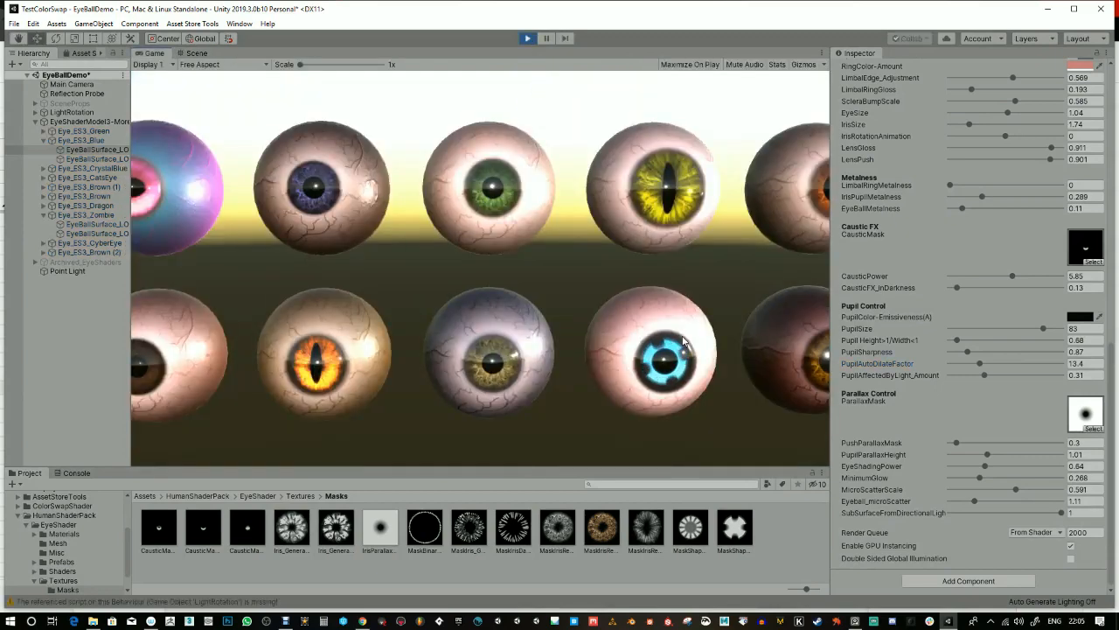
{"action": "left_click", "coordinate": [528, 38]}
{"action": "left_click", "coordinate": [74, 112]}
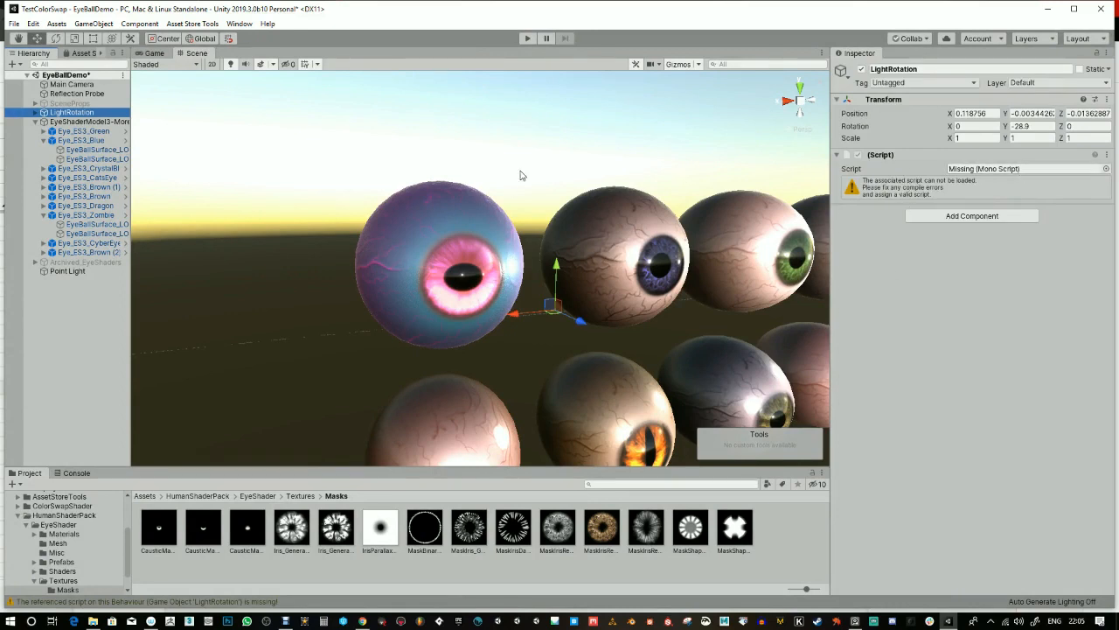
{"action": "left_click", "coordinate": [1007, 170]}
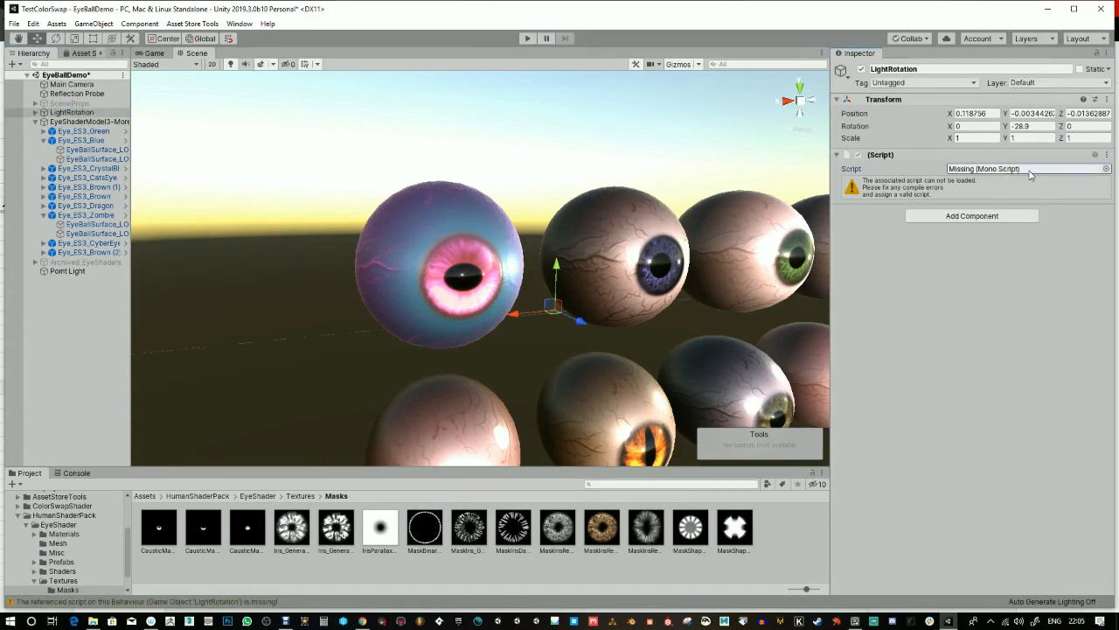
{"action": "scroll", "coordinate": [63, 573], "scroll_direction": "down", "scroll_amount": 1}
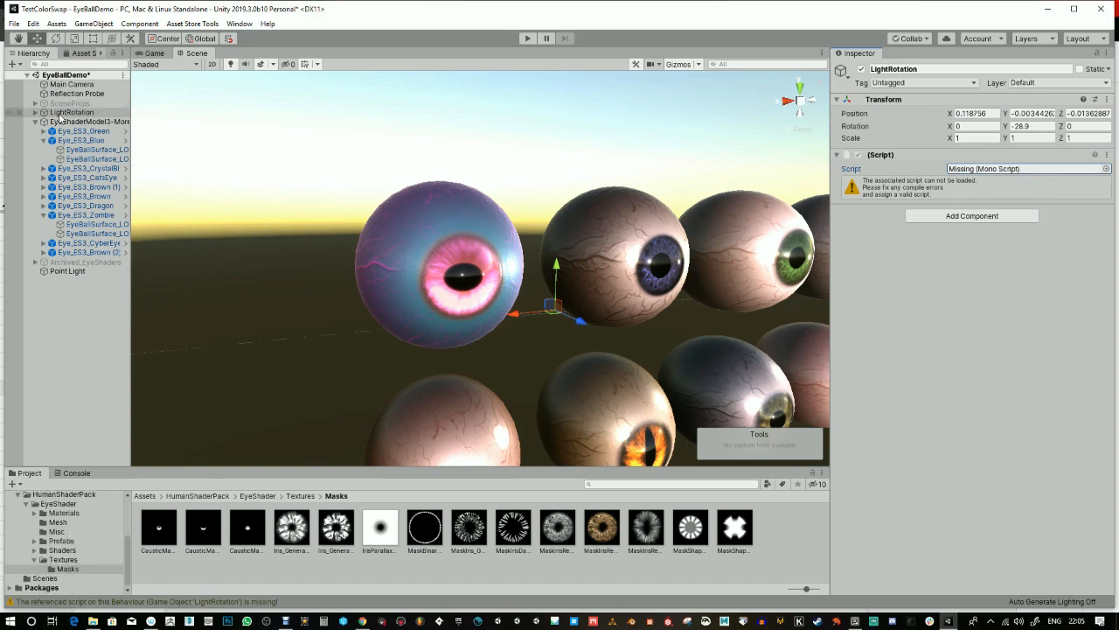
Remove the missing script component from LightRotation and rotate the object about Y to -133.48.
{"action": "left_click", "coordinate": [1107, 155]}
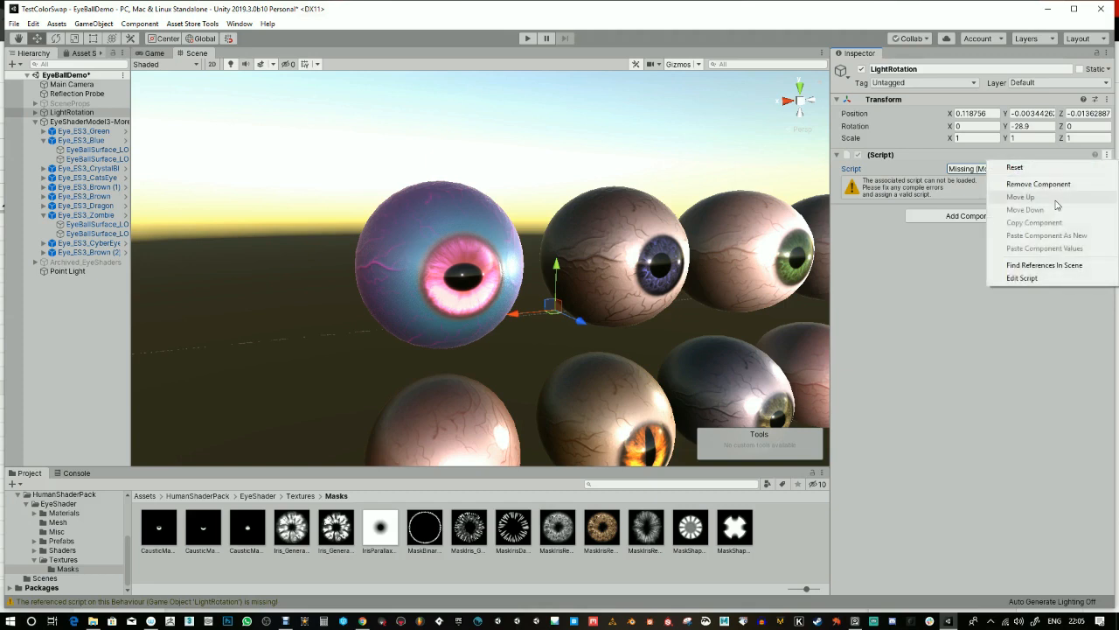
{"action": "left_click", "coordinate": [1041, 184]}
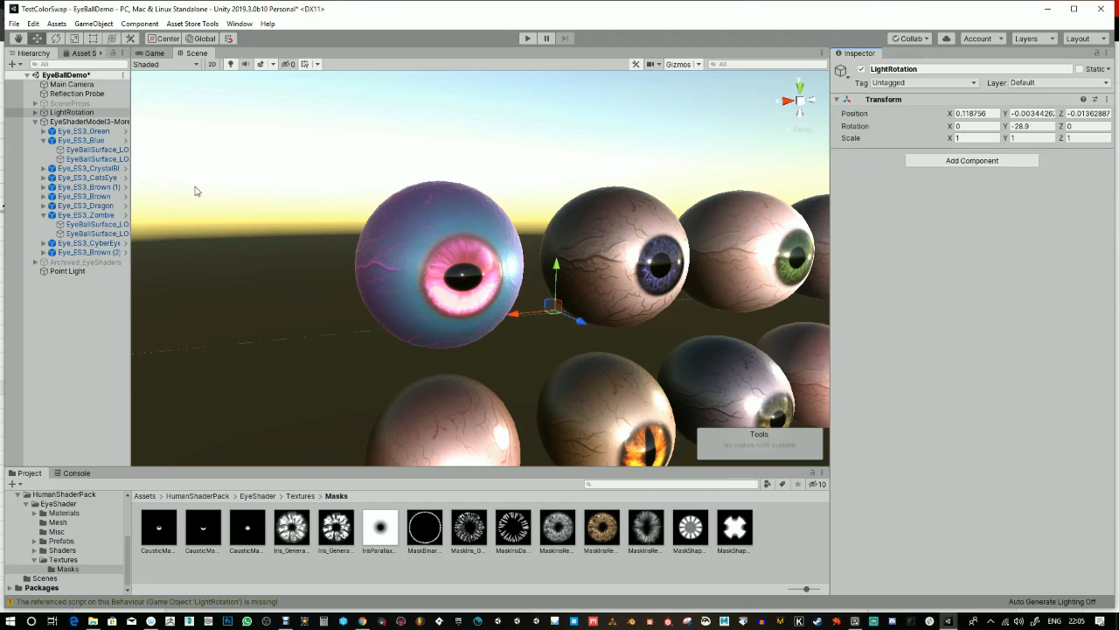
{"action": "left_click", "coordinate": [61, 114]}
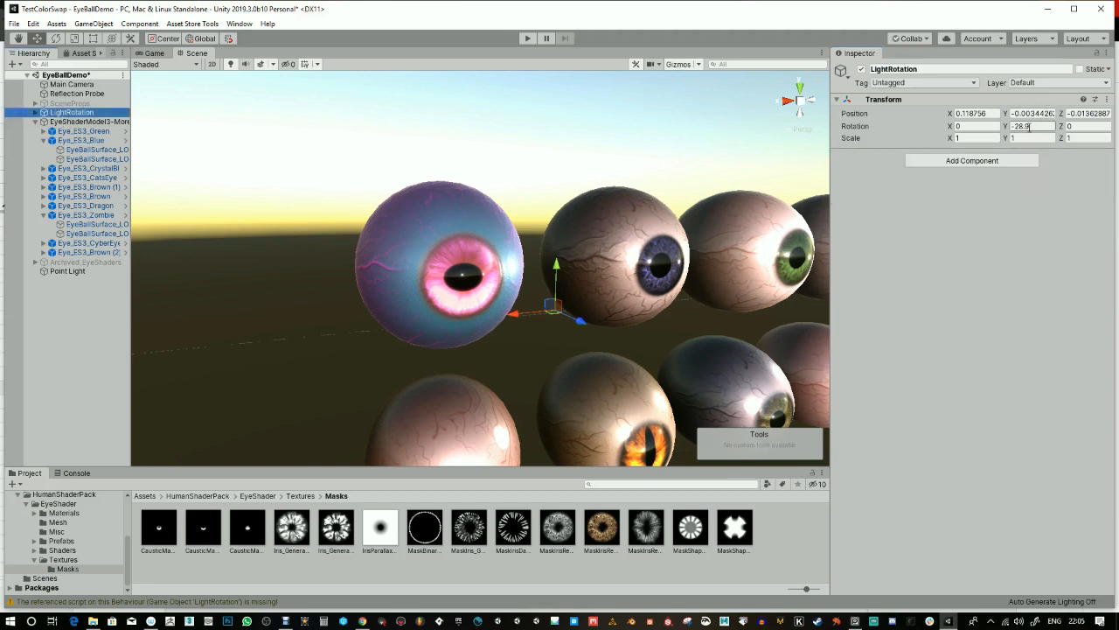
{"action": "left_click_drag", "start_coordinate": [1006, 127], "coordinate": [94, 175]}
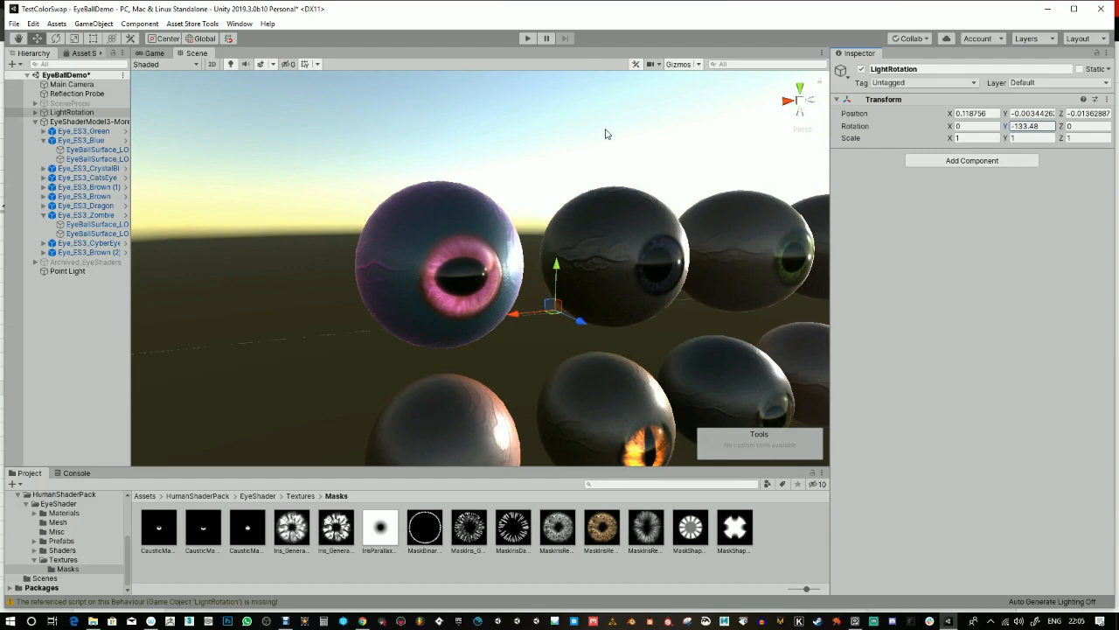
Set the blue eye's PupilAutoDilateFactor to 27.8 and PupilAffectedByLight_Amount to 0.462.
{"action": "left_click", "coordinate": [462, 221]}
{"action": "scroll", "coordinate": [1025, 490], "scroll_direction": "down", "scroll_amount": 10}
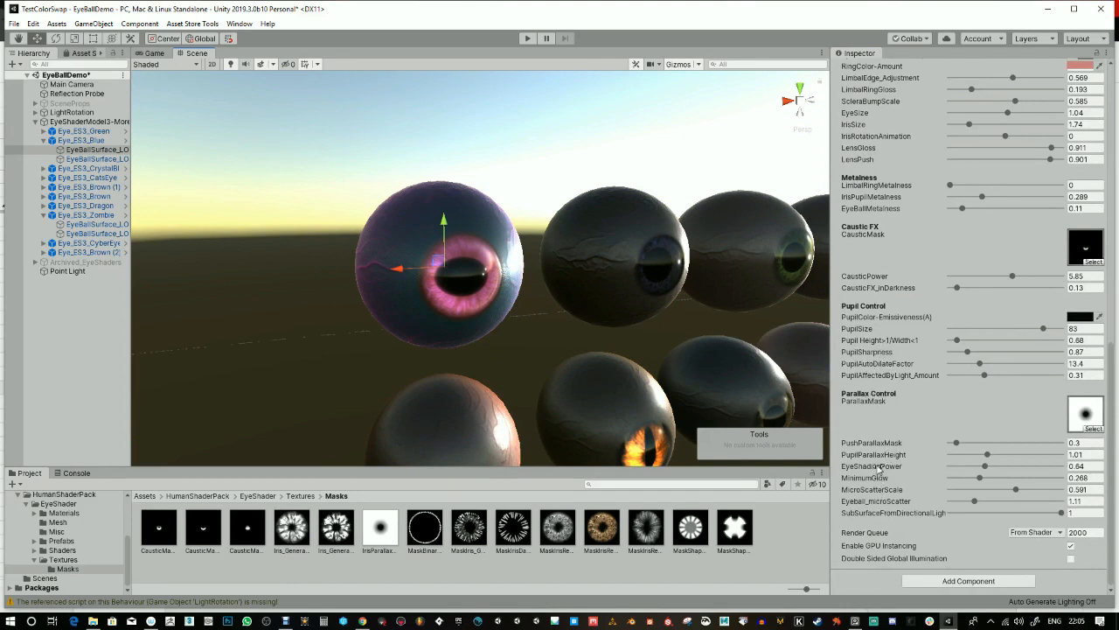
{"action": "mouse_move", "coordinate": [985, 375]}
{"action": "left_mouse_down"}
{"action": "mouse_move", "coordinate": [1060, 372]}
{"action": "mouse_move", "coordinate": [966, 378]}
{"action": "mouse_move", "coordinate": [1060, 363]}
{"action": "mouse_move", "coordinate": [949, 363]}
{"action": "mouse_move", "coordinate": [1052, 363]}
{"action": "mouse_move", "coordinate": [1002, 375]}
{"action": "left_mouse_up"}
{"action": "left_click", "coordinate": [998, 376]}
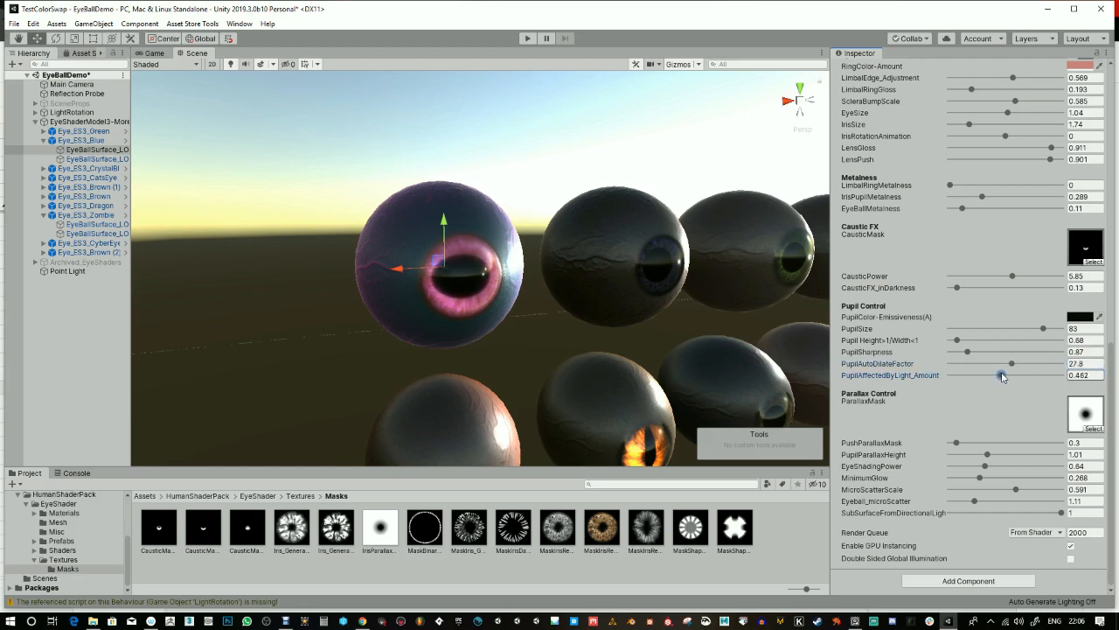
Rotate the LightRotation object about Y to -338.1 to check how the blue eye's pupil reacts to the light.
{"action": "left_click", "coordinate": [108, 113]}
{"action": "left_click", "coordinate": [975, 129]}
{"action": "left_click_drag", "start_coordinate": [976, 128], "coordinate": [271, 190]}
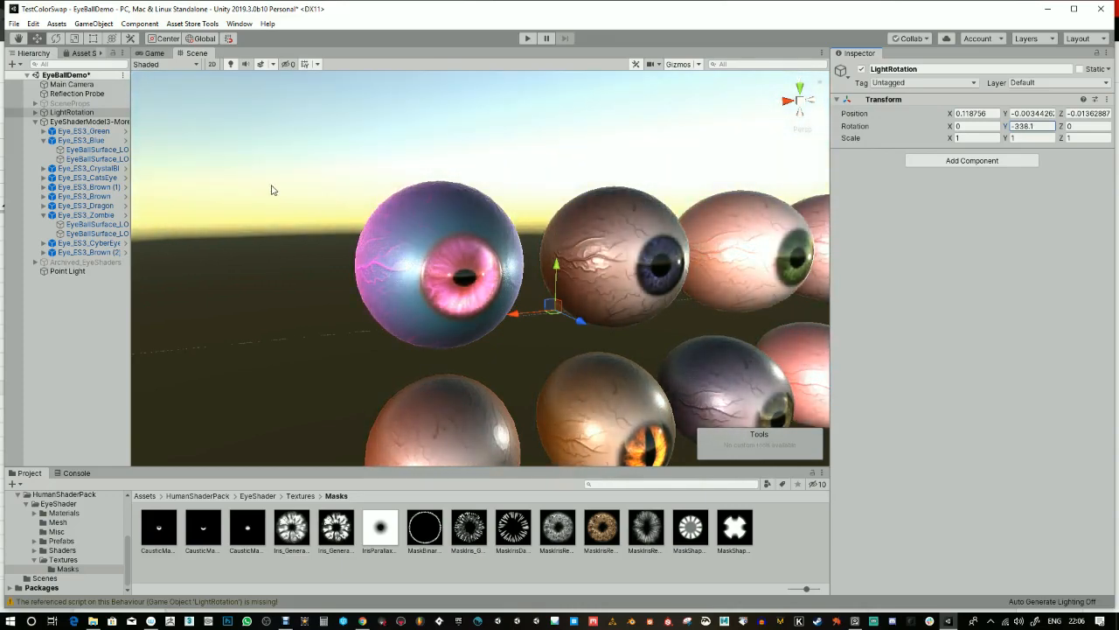
Change the blue eye material's EyeBallColor-Gloss to the pale grey C7D4D4.
{"action": "left_click", "coordinate": [439, 215]}
{"action": "left_click", "coordinate": [440, 214]}
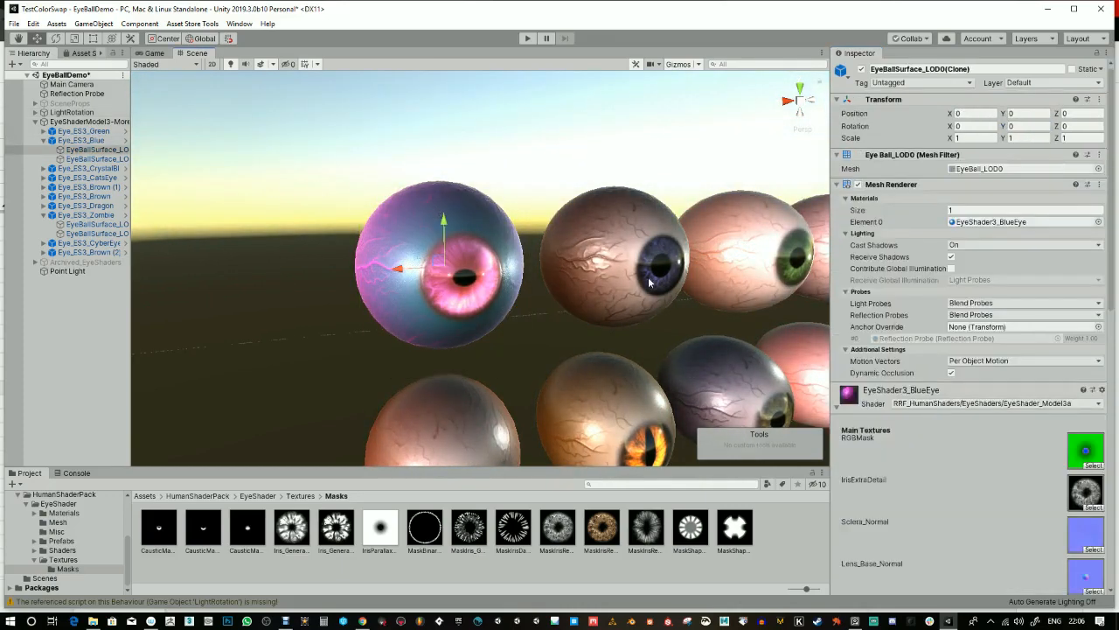
{"action": "scroll", "coordinate": [970, 489], "scroll_direction": "down", "scroll_amount": 5}
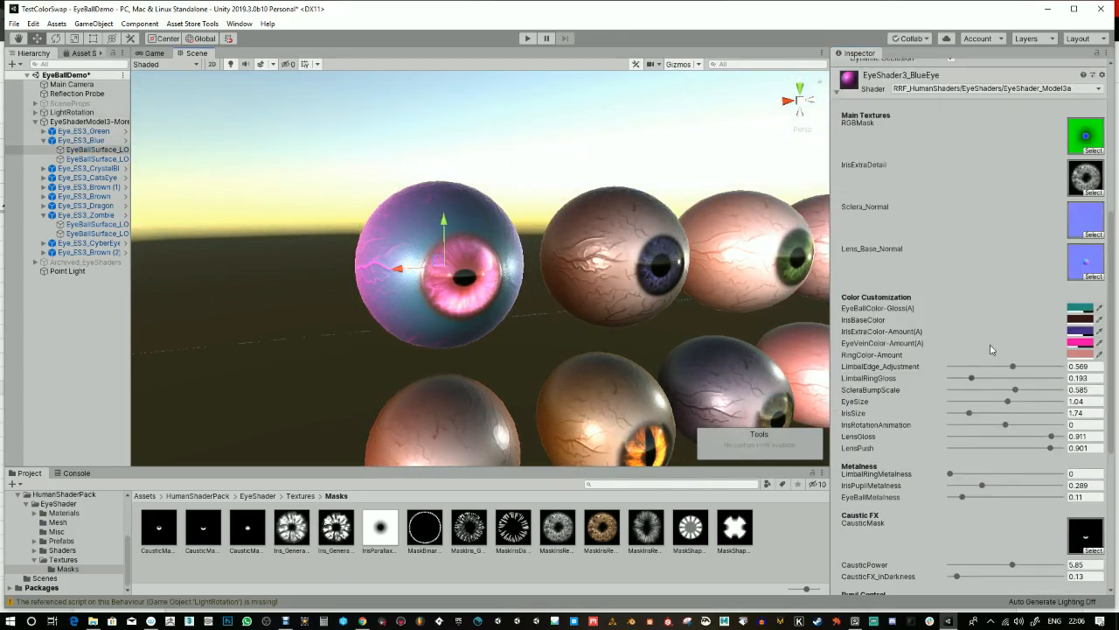
{"action": "right_click_drag", "start_coordinate": [558, 313], "coordinate": [584, 317], "text": "alt"}
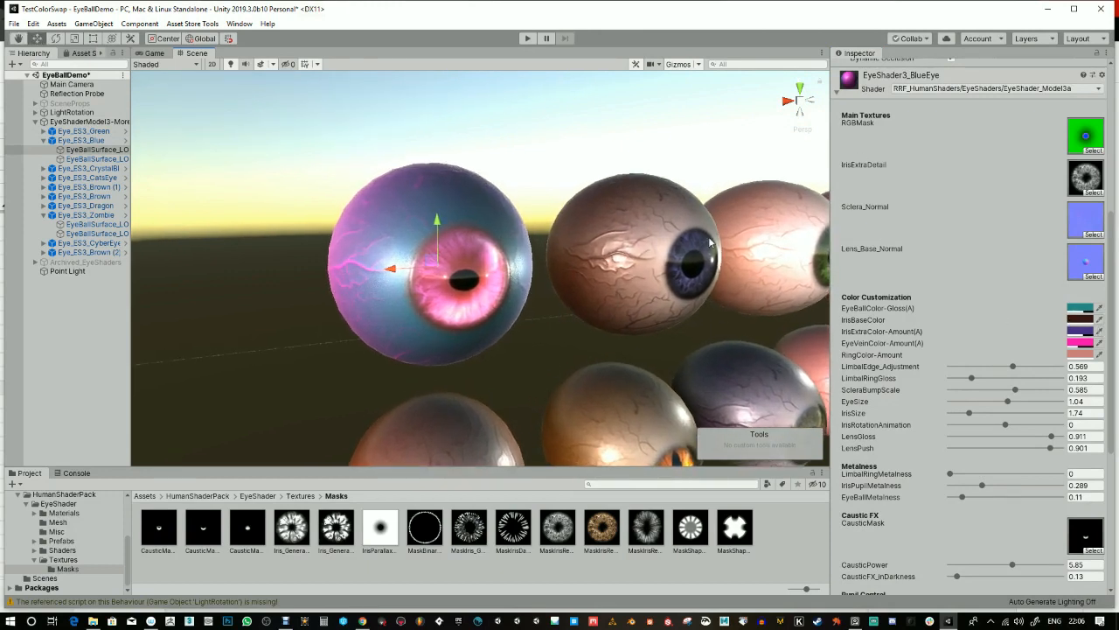
{"action": "left_click_drag", "start_coordinate": [574, 225], "coordinate": [619, 216], "text": "alt"}
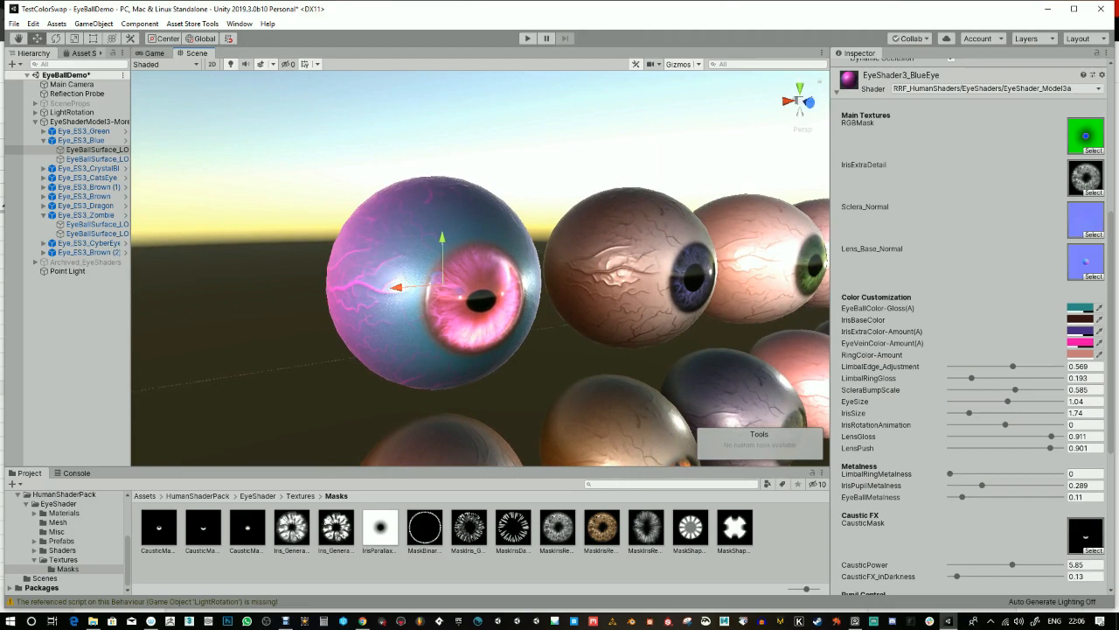
{"action": "left_click", "coordinate": [1077, 307]}
{"action": "left_click_drag", "start_coordinate": [701, 318], "coordinate": [688, 324]}
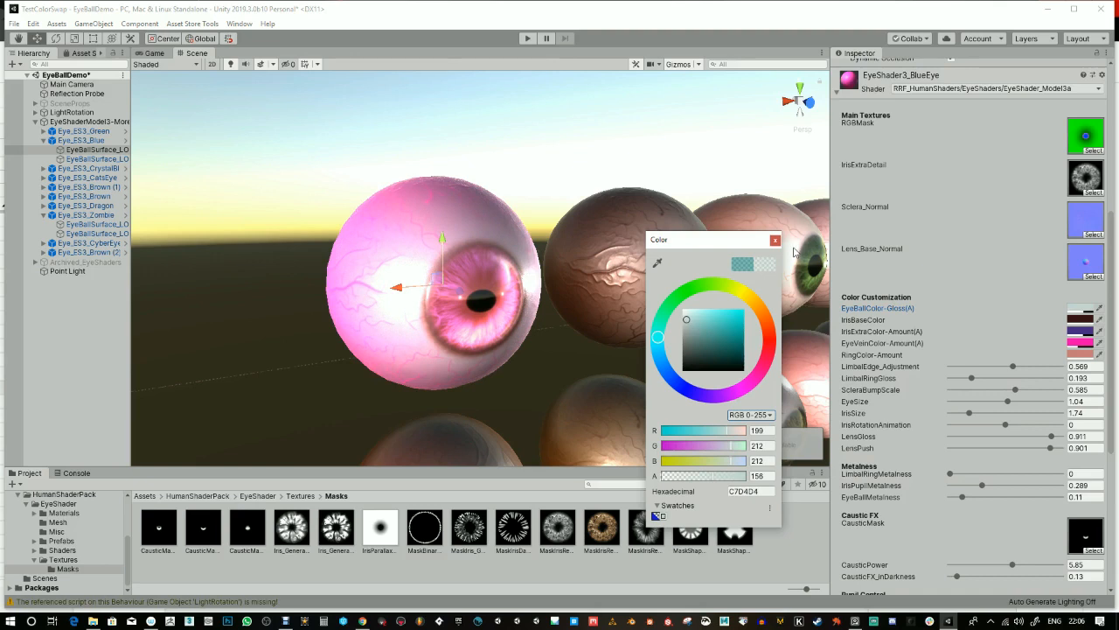
{"action": "left_click", "coordinate": [783, 247]}
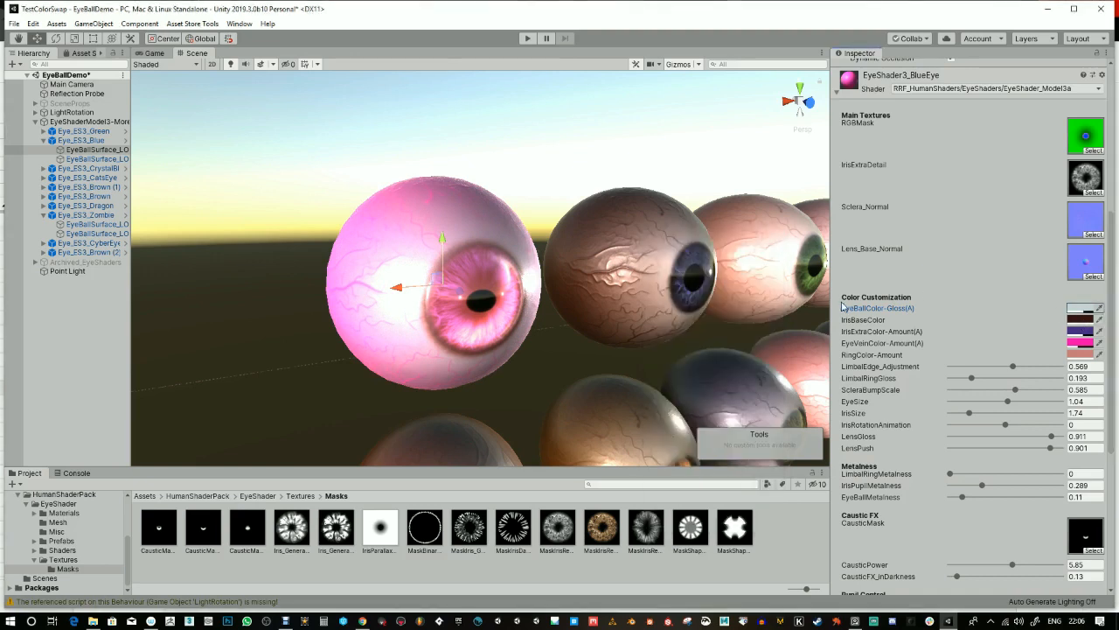
Set the blue eye material's IrisBaseColor to near-black 1B0F0F and shift its IrisExtraColor-Amount from purple to a saturated blue.
{"action": "left_click", "coordinate": [1082, 320]}
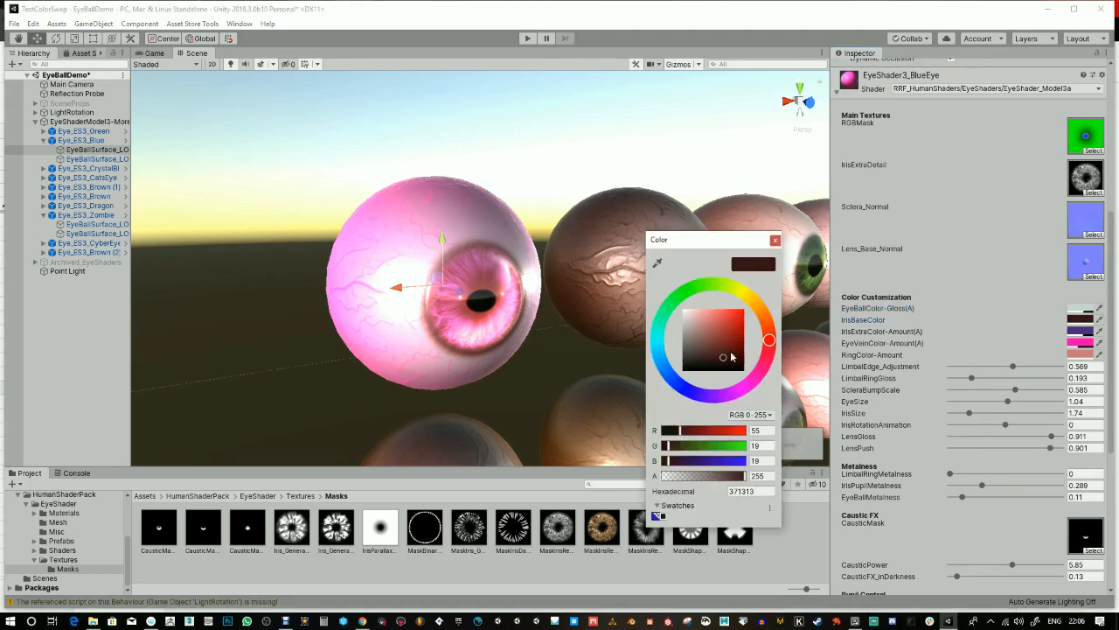
{"action": "left_click_drag", "start_coordinate": [732, 357], "coordinate": [713, 368]}
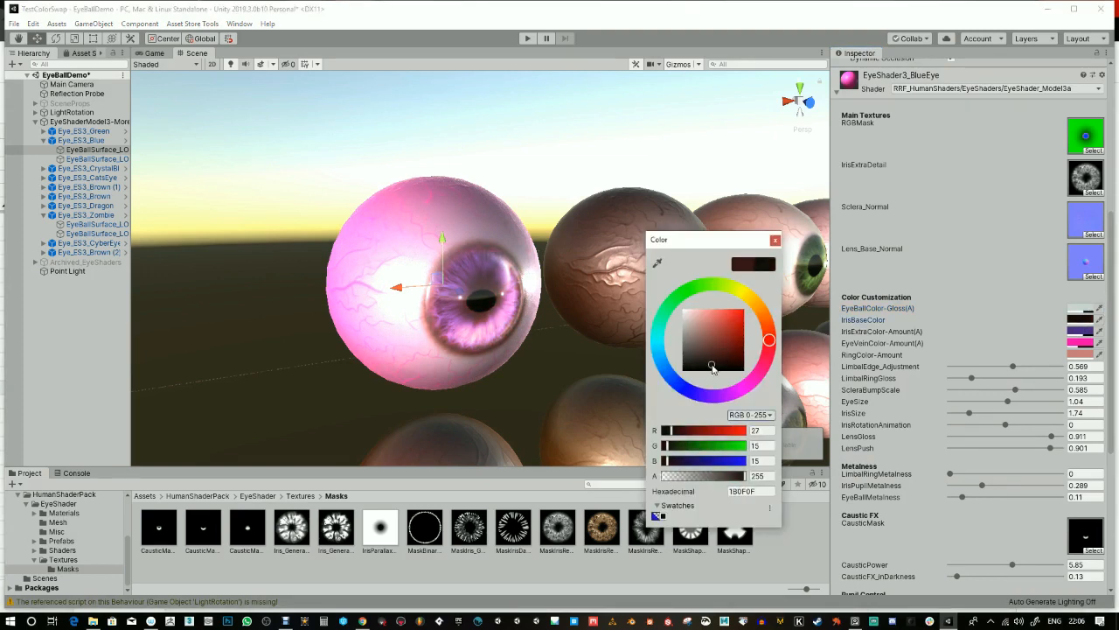
{"action": "left_click", "coordinate": [774, 241]}
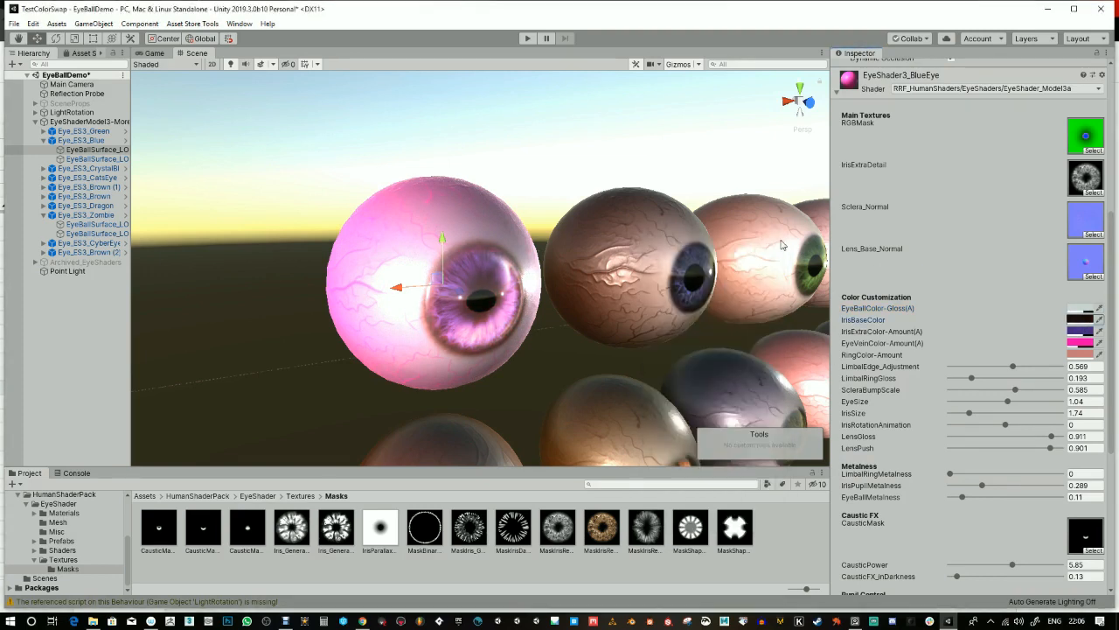
{"action": "left_click", "coordinate": [1075, 333]}
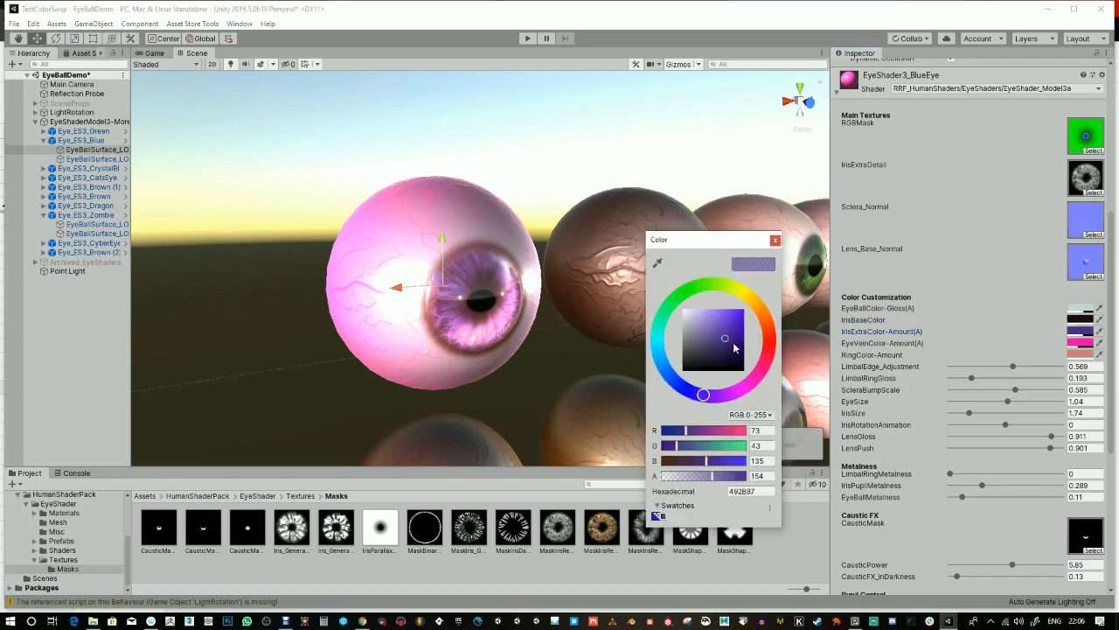
{"action": "mouse_move", "coordinate": [771, 358]}
{"action": "left_mouse_down"}
{"action": "mouse_move", "coordinate": [681, 292]}
{"action": "mouse_move", "coordinate": [658, 320]}
{"action": "mouse_move", "coordinate": [666, 371]}
{"action": "left_mouse_up"}
{"action": "left_click_drag", "start_coordinate": [725, 339], "coordinate": [734, 337]}
{"action": "left_click", "coordinate": [775, 240]}
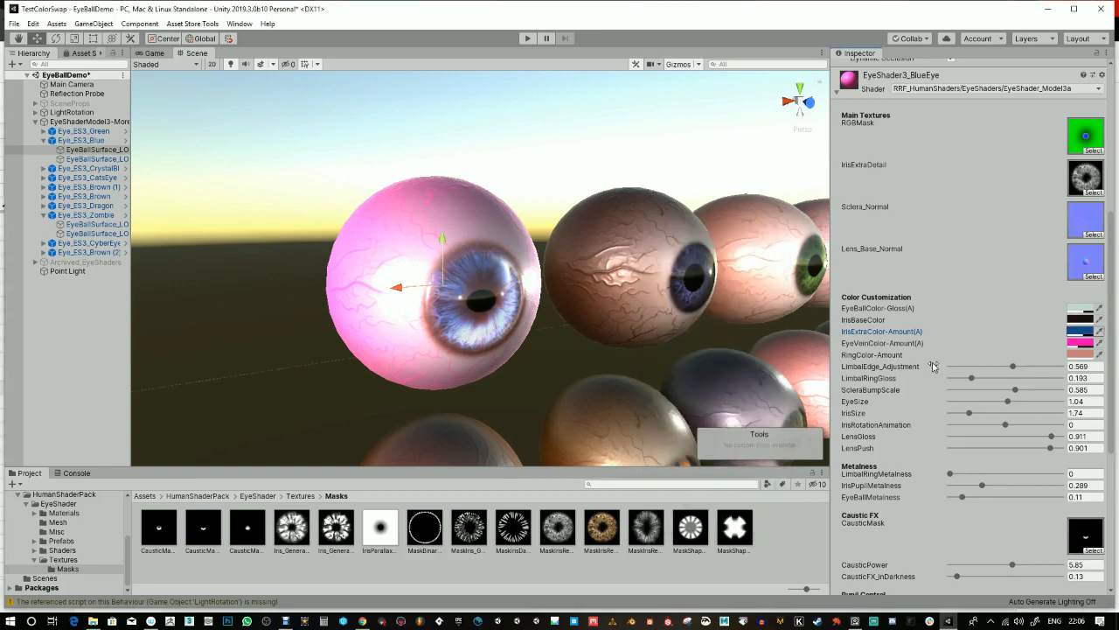
Change the blue eye's EyeVeinColor-Amount to dark red 61141C with an alpha of 168.
{"action": "left_click", "coordinate": [1083, 342]}
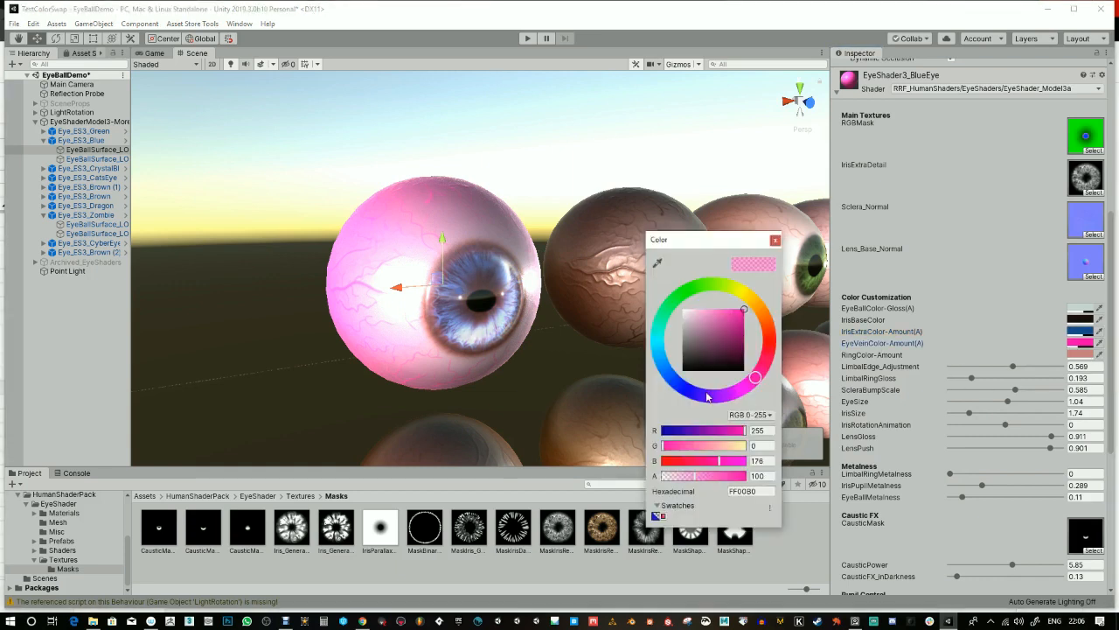
{"action": "left_click_drag", "start_coordinate": [762, 364], "coordinate": [734, 351]}
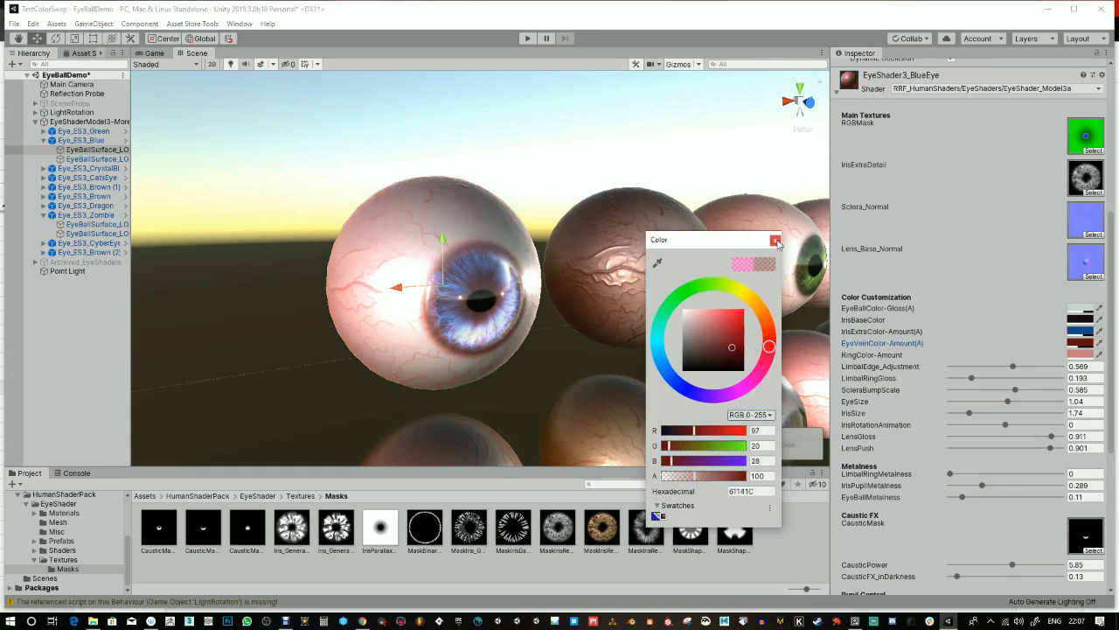
{"action": "mouse_move", "coordinate": [705, 481]}
{"action": "left_mouse_down"}
{"action": "mouse_move", "coordinate": [741, 477]}
{"action": "mouse_move", "coordinate": [717, 484]}
{"action": "left_mouse_up"}
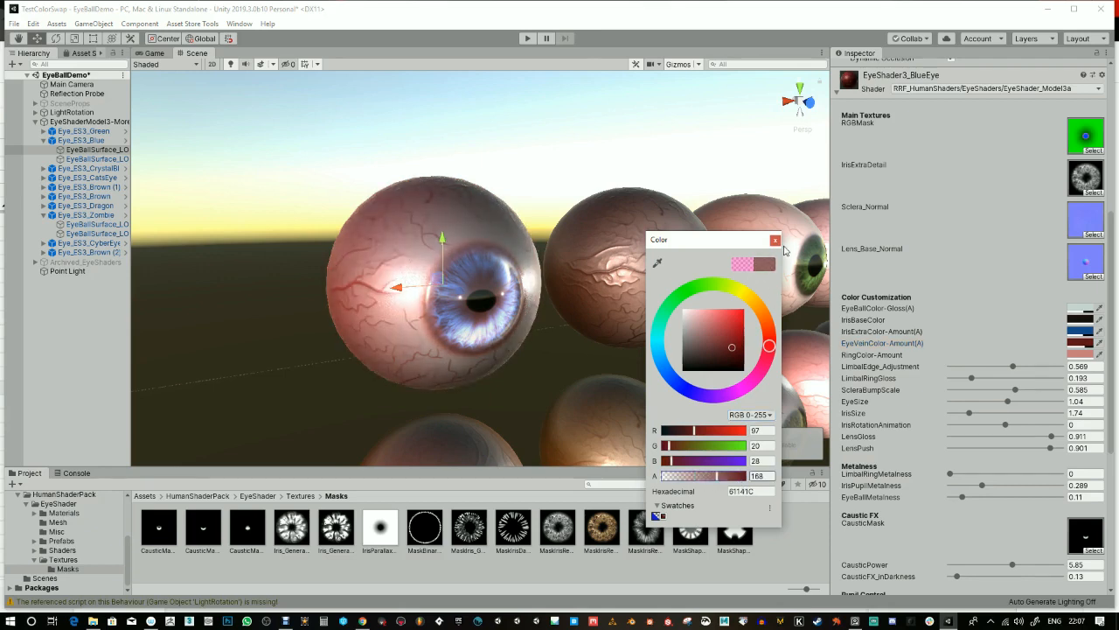
{"action": "left_click", "coordinate": [775, 241]}
Lighten the blue eye's EyeBallColor-Gloss to DEEFED and raise its alpha to 201.
{"action": "left_click", "coordinate": [1081, 310]}
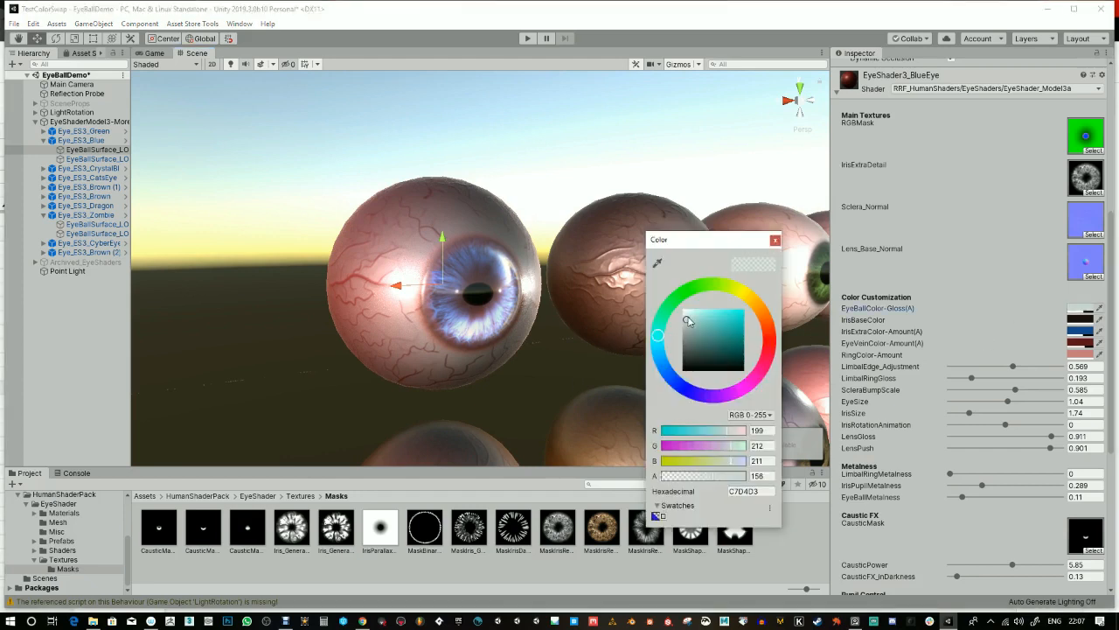
{"action": "left_click_drag", "start_coordinate": [687, 316], "coordinate": [687, 313]}
{"action": "mouse_move", "coordinate": [729, 477]}
{"action": "left_mouse_down"}
{"action": "mouse_move", "coordinate": [719, 473]}
{"action": "mouse_move", "coordinate": [730, 475]}
{"action": "left_mouse_up"}
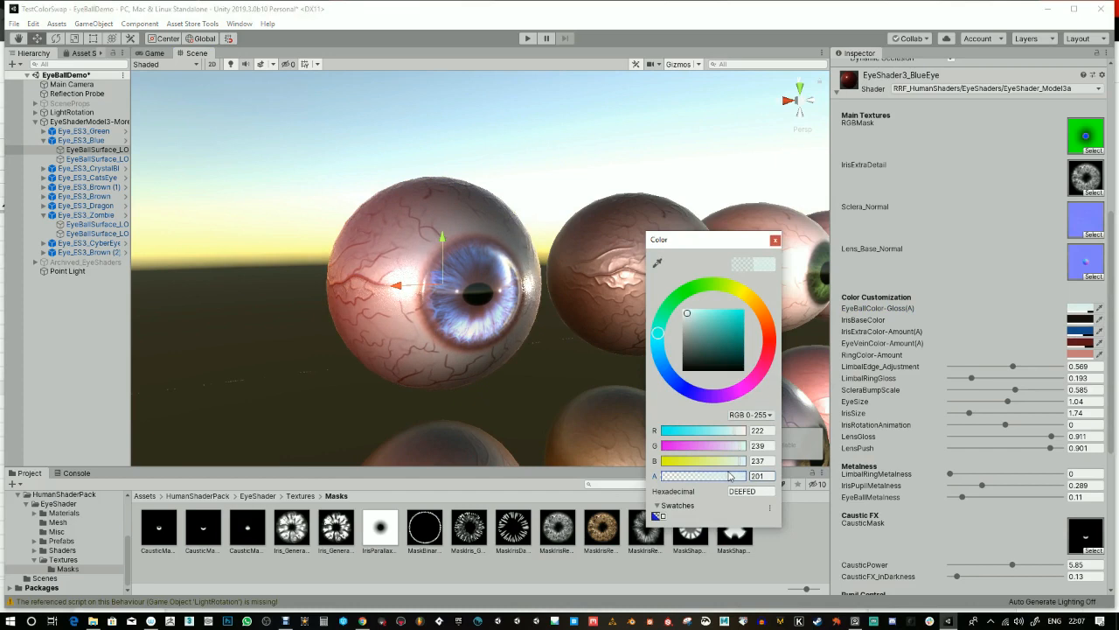
{"action": "left_click", "coordinate": [774, 242]}
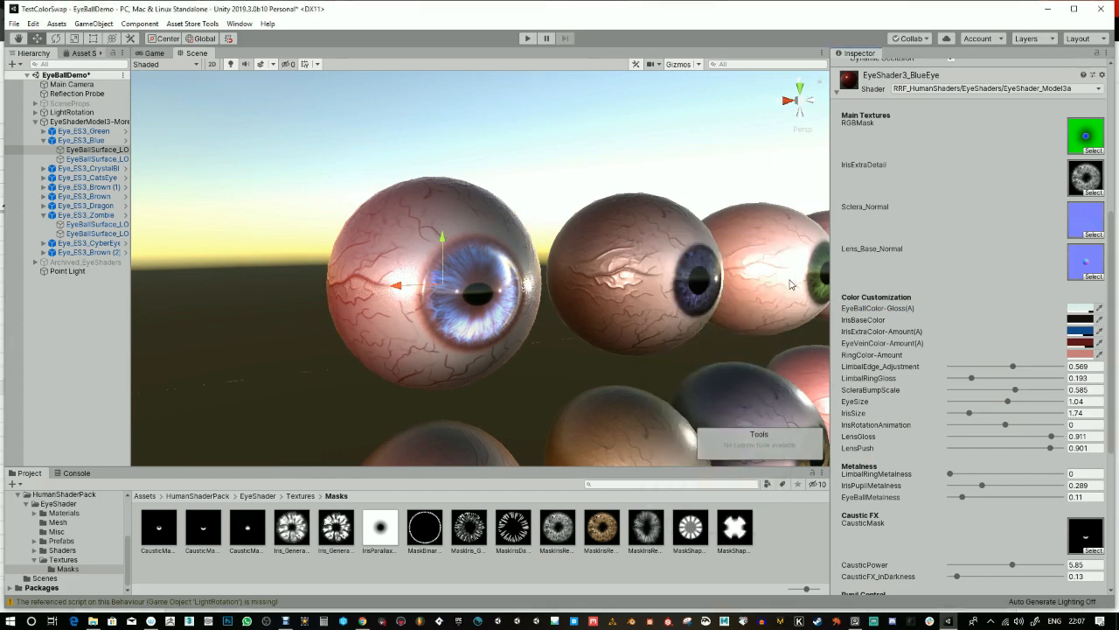
Darken the blue eye's RingColor-Amount to a muted dark brown and check the iris ring from the front.
{"action": "left_click", "coordinate": [1080, 354]}
{"action": "left_click", "coordinate": [708, 357]}
{"action": "left_click_drag", "start_coordinate": [709, 359], "coordinate": [699, 356]}
{"action": "left_click", "coordinate": [776, 242]}
{"action": "left_click_drag", "start_coordinate": [631, 303], "coordinate": [589, 313], "text": "alt"}
{"action": "mouse_move", "coordinate": [588, 313]}
{"action": "right_mouse_down", "text": "alt"}
{"action": "mouse_move", "coordinate": [577, 279]}
{"action": "mouse_move", "coordinate": [580, 322]}
{"action": "right_mouse_up", "text": "alt"}
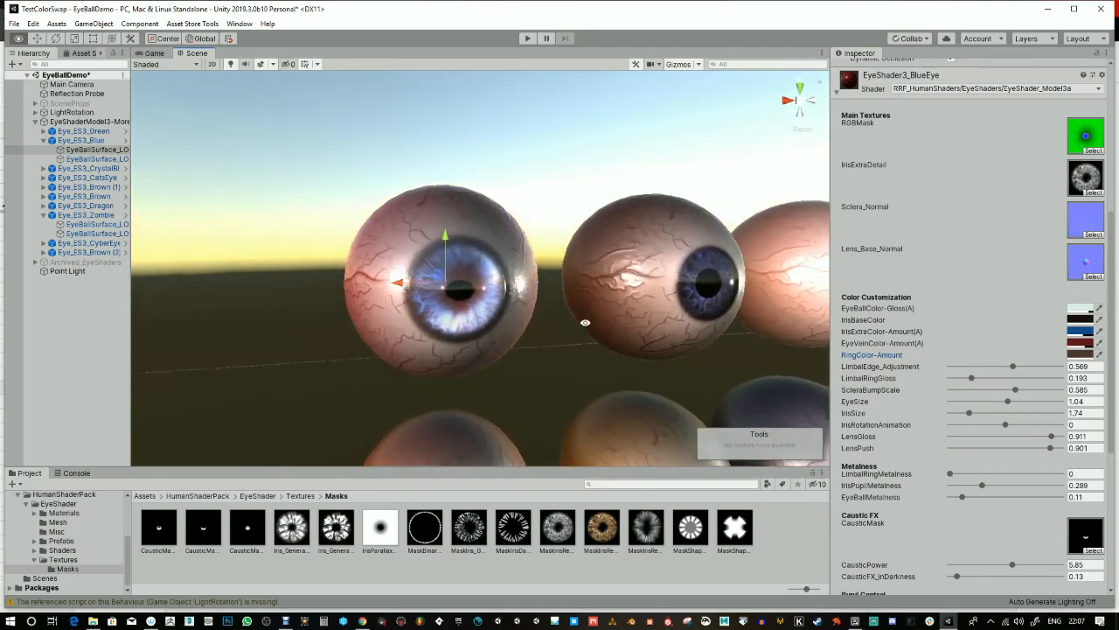
Set the blue eye's EyeSize to 1.12, LimbalRingGloss to 0.198, LimbalEdge_Adjustment to 0.613 and ScleraBumpScale to 0.658.
{"action": "mouse_move", "coordinate": [1012, 401]}
{"action": "left_mouse_down"}
{"action": "mouse_move", "coordinate": [997, 402]}
{"action": "mouse_move", "coordinate": [1015, 402]}
{"action": "left_mouse_up"}
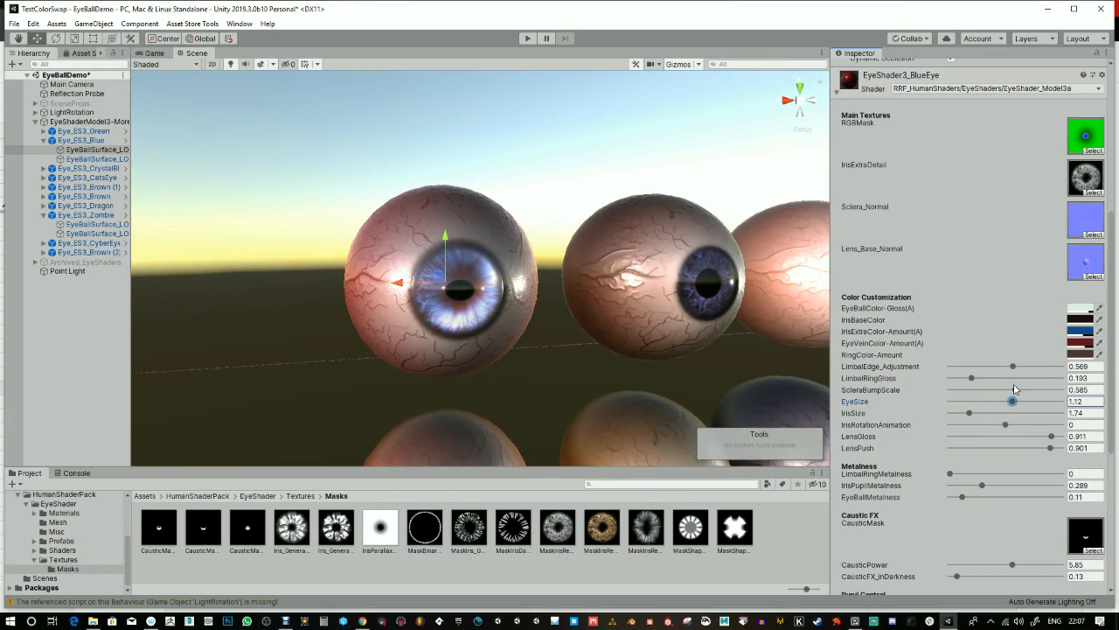
{"action": "left_click", "coordinate": [972, 381]}
{"action": "mouse_move", "coordinate": [1019, 366]}
{"action": "left_mouse_down"}
{"action": "mouse_move", "coordinate": [984, 390]}
{"action": "mouse_move", "coordinate": [1032, 382]}
{"action": "mouse_move", "coordinate": [969, 376]}
{"action": "mouse_move", "coordinate": [1049, 373]}
{"action": "mouse_move", "coordinate": [1006, 382]}
{"action": "mouse_move", "coordinate": [1025, 378]}
{"action": "left_mouse_up"}
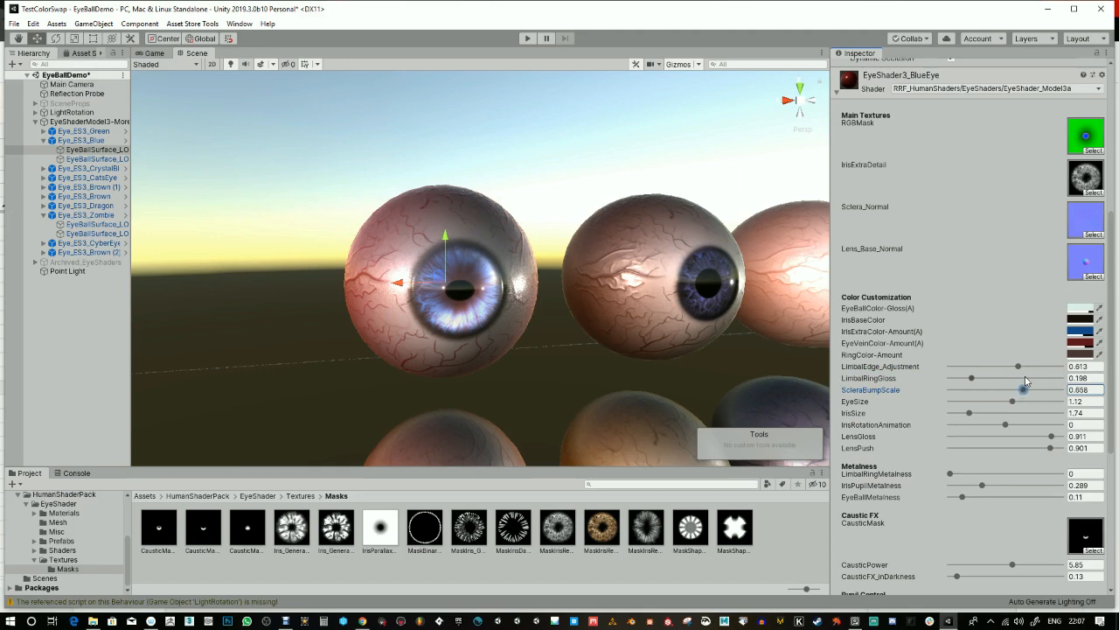
Set the blue eye's IrisSize to 3.1, IrisRotationAnimation to 0, LensGloss to 0.88 and LensPush to 0.342.
{"action": "left_click_drag", "start_coordinate": [979, 413], "coordinate": [1002, 425]}
{"action": "left_click_drag", "start_coordinate": [1098, 423], "coordinate": [985, 451]}
{"action": "type", "text": "0"}
{"action": "key", "text": "Return"}
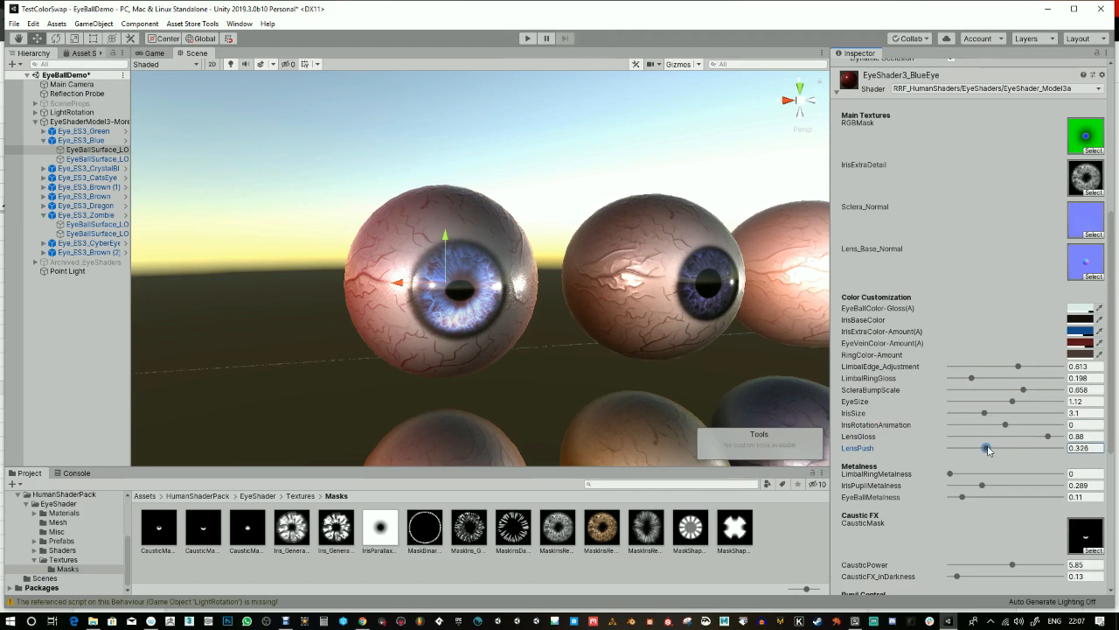
Set the blue eye's LimbalRingMetalness to 0.016, EyeBallMetalness to 0, CausticPower to 1.61 and CausticFX_inDarkness to 0.27.
{"action": "left_click_drag", "start_coordinate": [955, 473], "coordinate": [935, 495]}
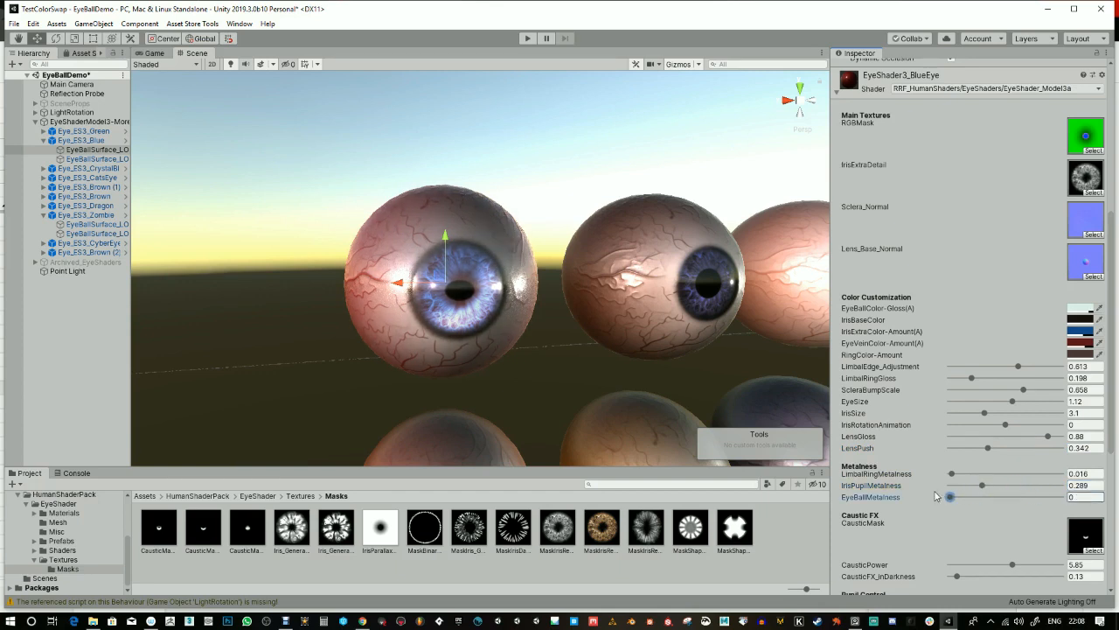
{"action": "scroll", "coordinate": [990, 522], "scroll_direction": "down", "scroll_amount": 5}
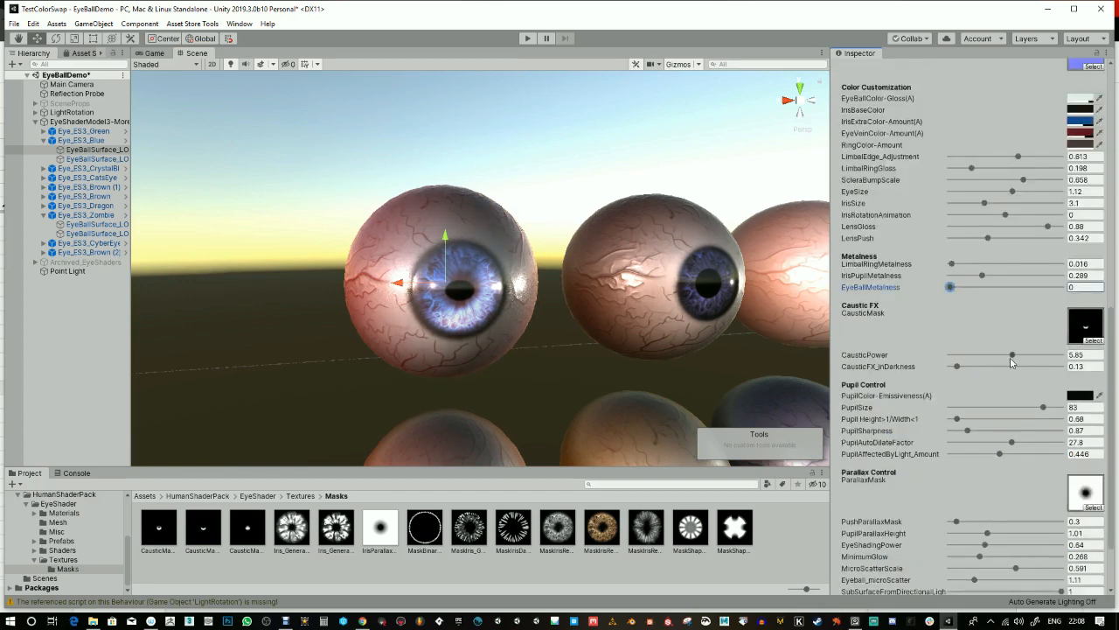
{"action": "left_click_drag", "start_coordinate": [1011, 362], "coordinate": [966, 364]}
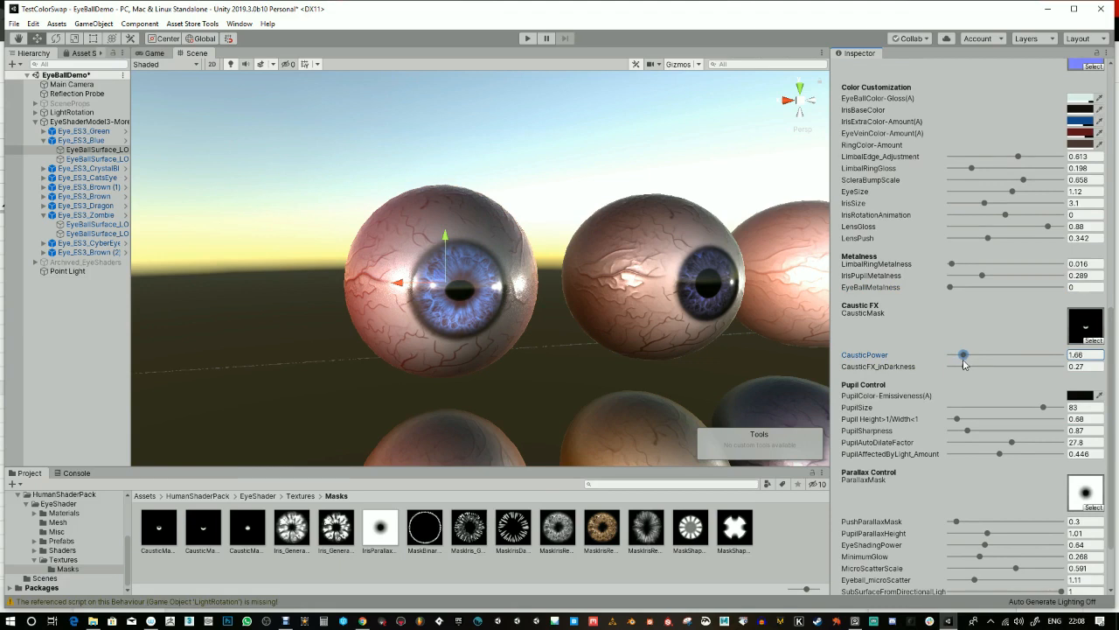
Shift the blue eye's EyeVeinColor-Amount hue to the brownish red 602114.
{"action": "left_click", "coordinate": [1078, 133]}
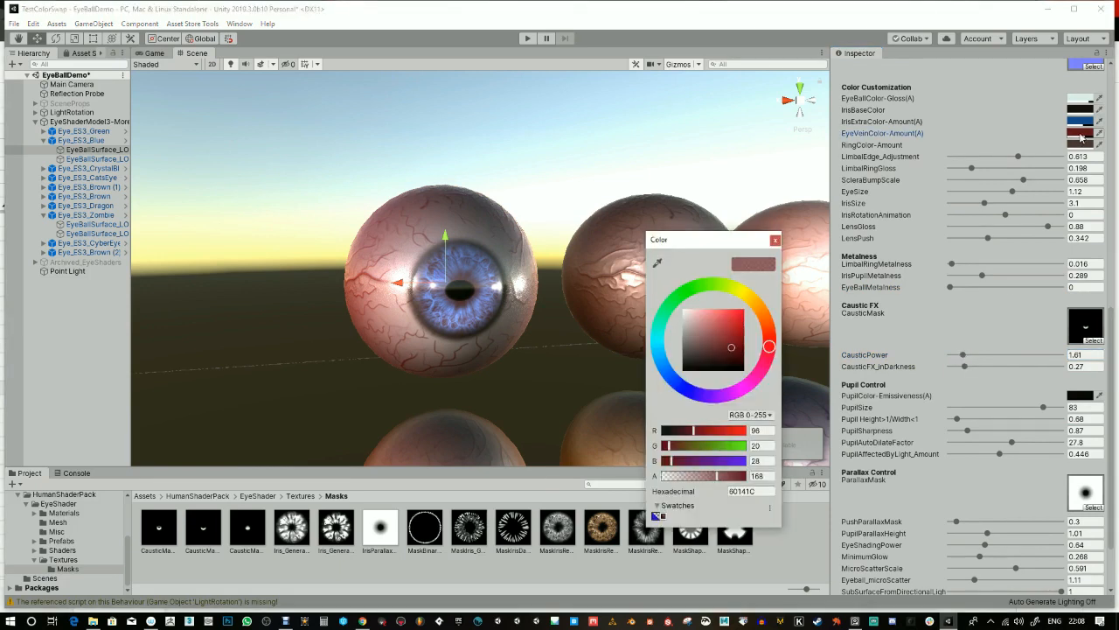
{"action": "left_click_drag", "start_coordinate": [678, 385], "coordinate": [776, 336]}
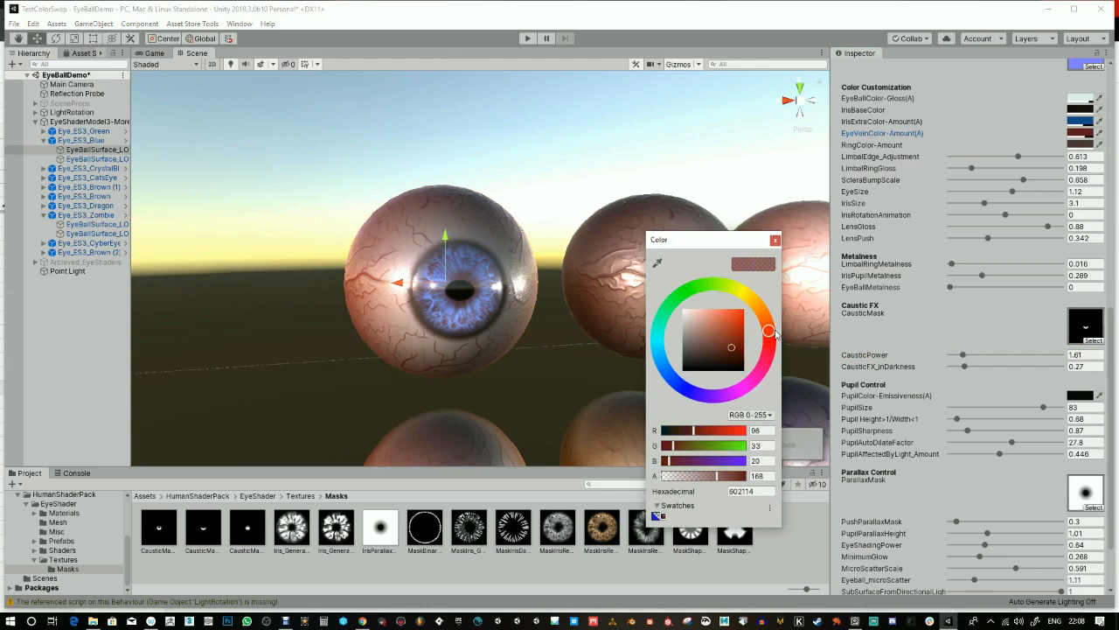
{"action": "left_click", "coordinate": [774, 240]}
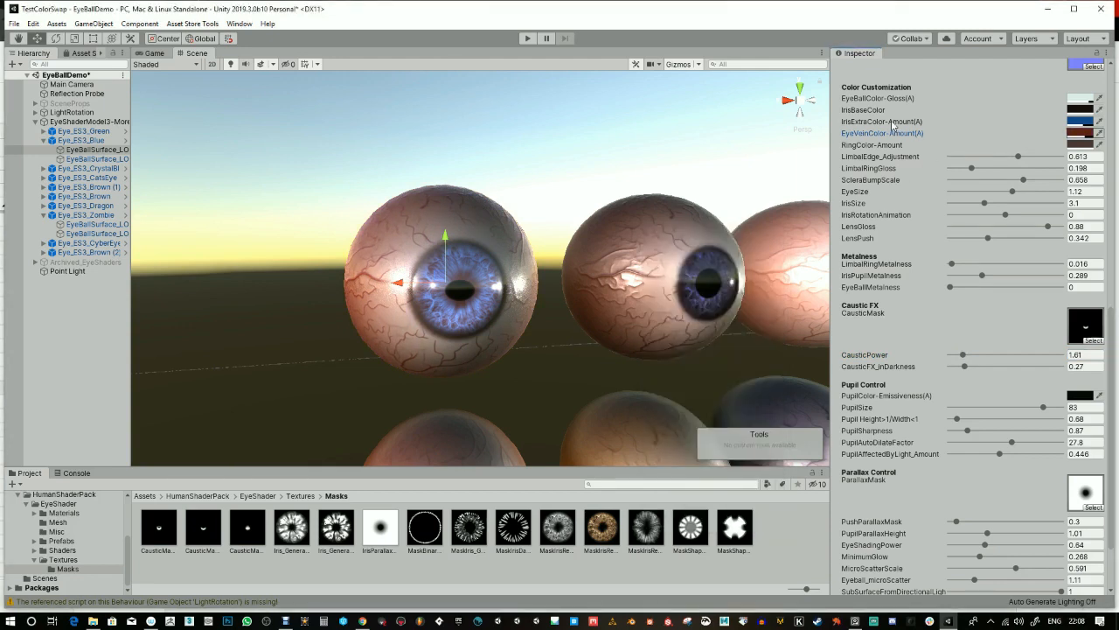
Change the blue eye's IrisBaseColor to the very dark warm tone 0D0B08.
{"action": "left_click", "coordinate": [1080, 109]}
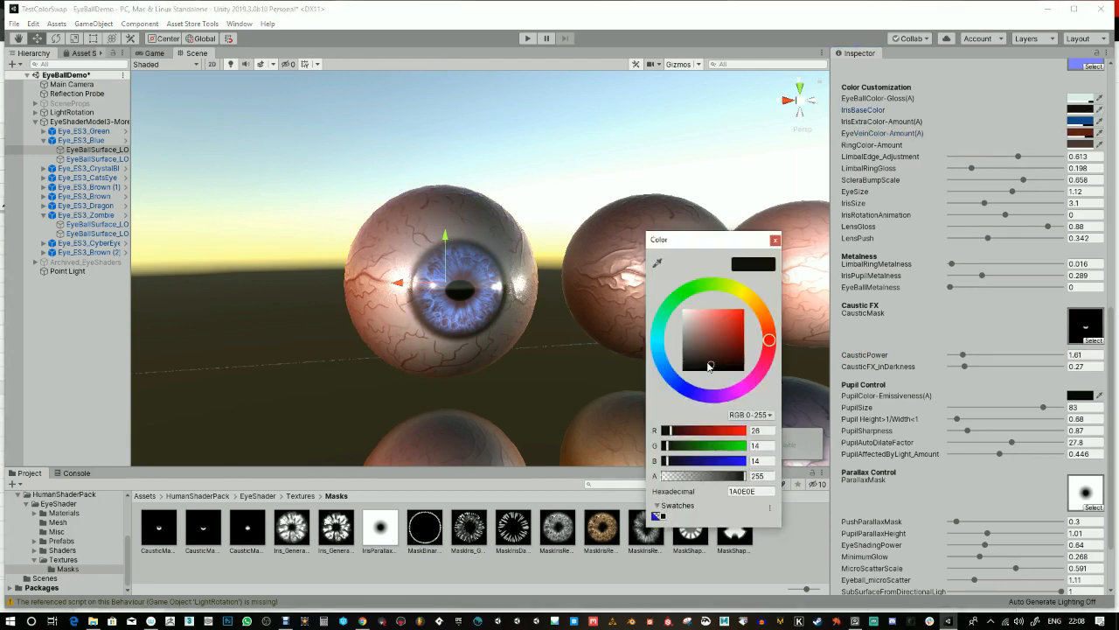
{"action": "left_click_drag", "start_coordinate": [672, 382], "coordinate": [766, 306]}
{"action": "left_click_drag", "start_coordinate": [711, 364], "coordinate": [706, 371]}
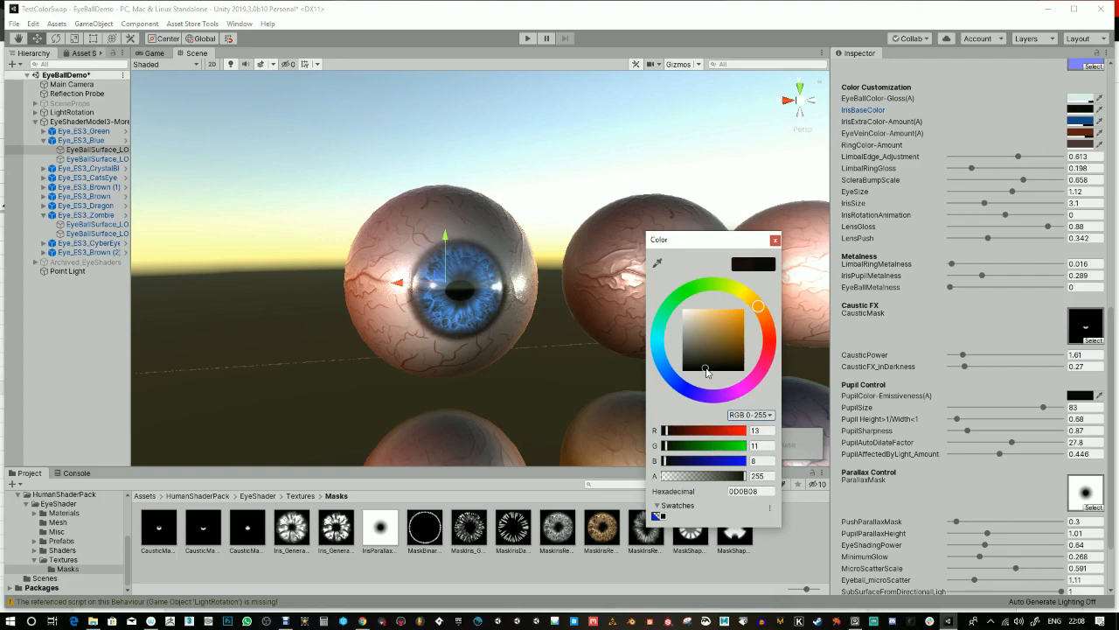
{"action": "left_click", "coordinate": [775, 240]}
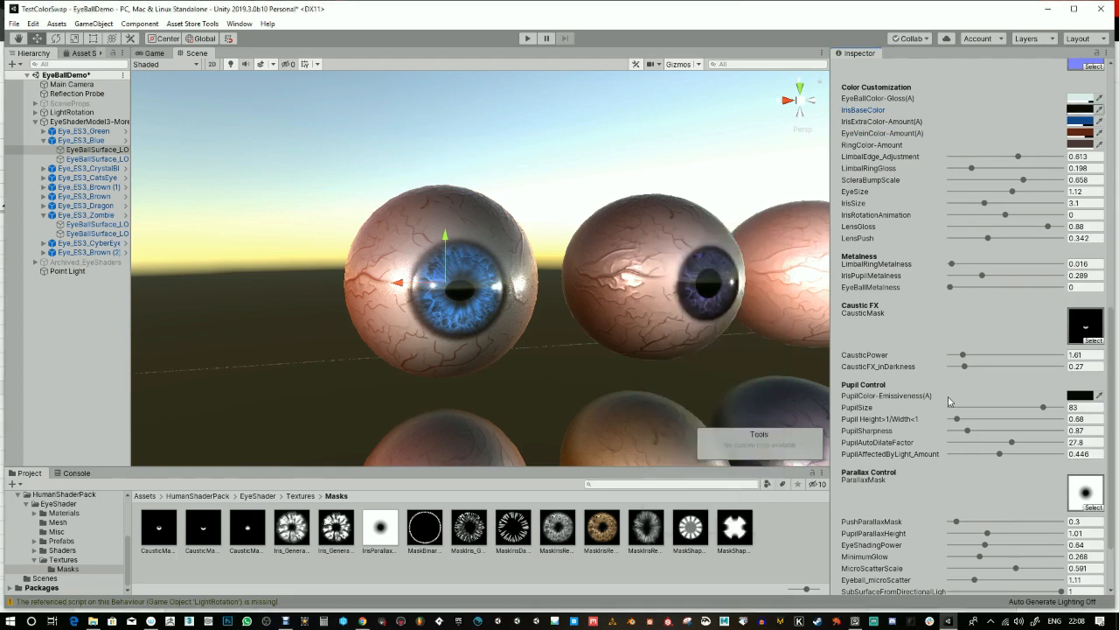
Try a Pupil Height/Width ratio of 0.01 on the blue eye, then set it to 1 for a round pupil.
{"action": "left_click", "coordinate": [1092, 418]}
{"action": "type", "text": "01"}
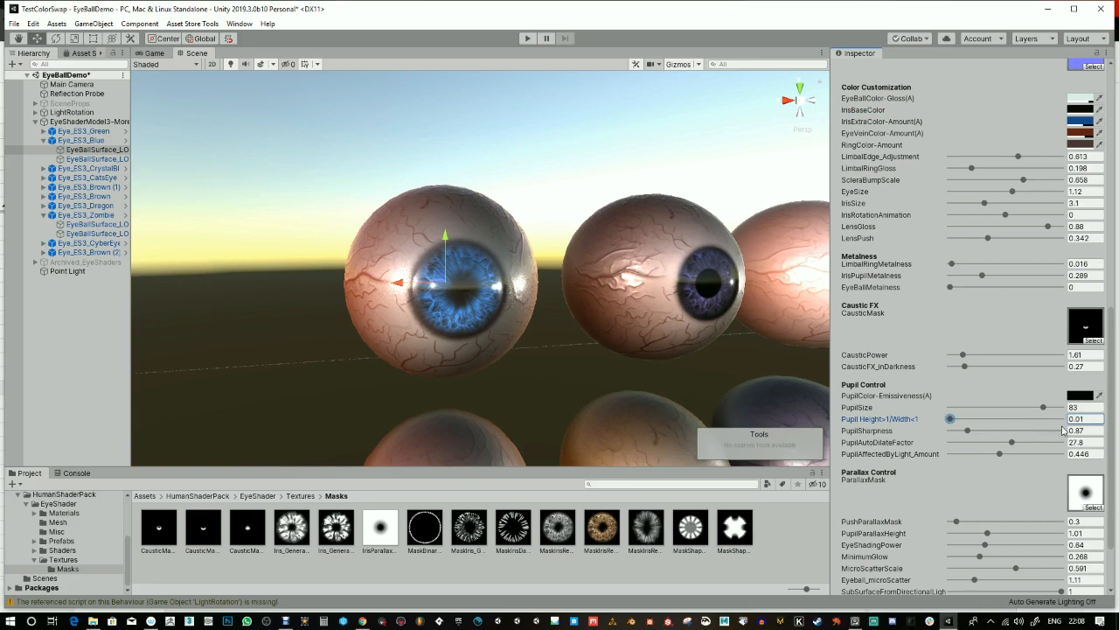
{"action": "left_click_drag", "start_coordinate": [1087, 421], "coordinate": [1052, 420]}
{"action": "type", "text": "1"}
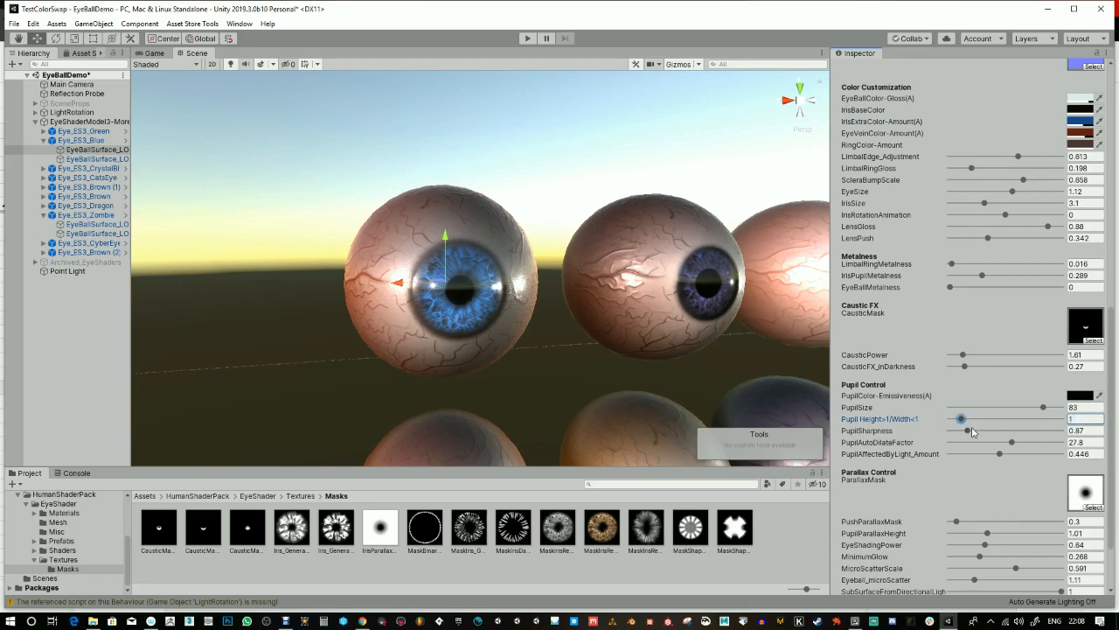
Set the blue eye's PupilSize to 81.9, PupilSharpness to 1.06, PupilAutoDilateFactor to 20.2 and PupilAffectedByLight_Amount to 0.284.
{"action": "mouse_move", "coordinate": [1043, 409]}
{"action": "left_mouse_down"}
{"action": "mouse_move", "coordinate": [1010, 409]}
{"action": "mouse_move", "coordinate": [1054, 411]}
{"action": "left_mouse_up"}
{"action": "mouse_move", "coordinate": [969, 432]}
{"action": "left_mouse_down"}
{"action": "mouse_move", "coordinate": [991, 432]}
{"action": "mouse_move", "coordinate": [950, 432]}
{"action": "left_mouse_up"}
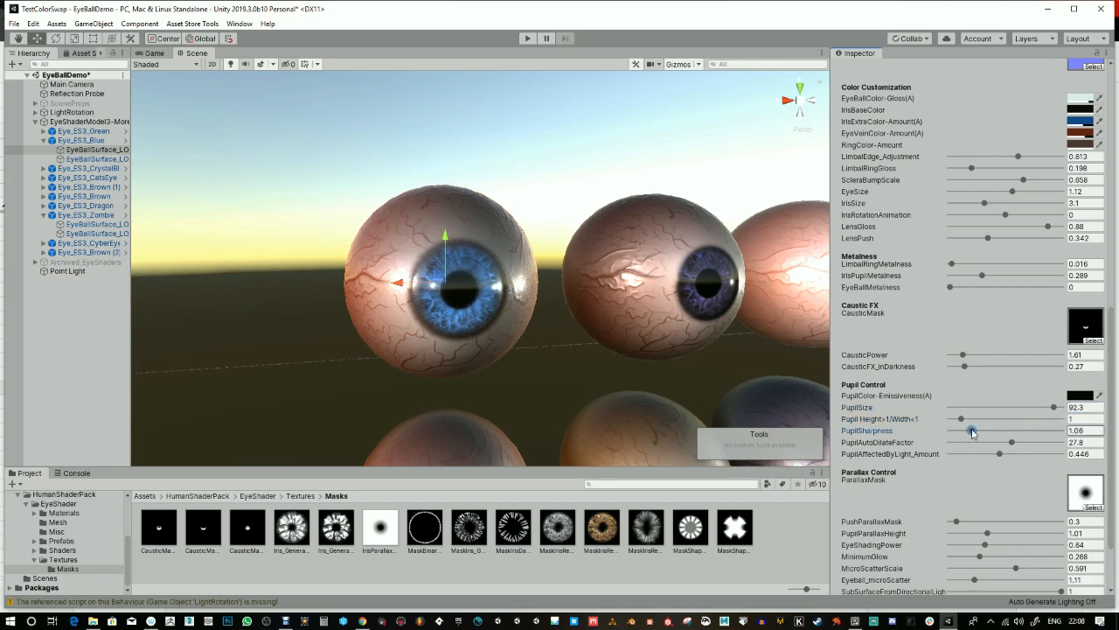
{"action": "mouse_move", "coordinate": [1008, 446]}
{"action": "left_mouse_down"}
{"action": "mouse_move", "coordinate": [980, 452]}
{"action": "mouse_move", "coordinate": [1015, 443]}
{"action": "mouse_move", "coordinate": [995, 439]}
{"action": "left_mouse_up"}
{"action": "mouse_move", "coordinate": [1051, 409]}
{"action": "left_mouse_down"}
{"action": "mouse_move", "coordinate": [1016, 407]}
{"action": "mouse_move", "coordinate": [1043, 414]}
{"action": "left_mouse_up"}
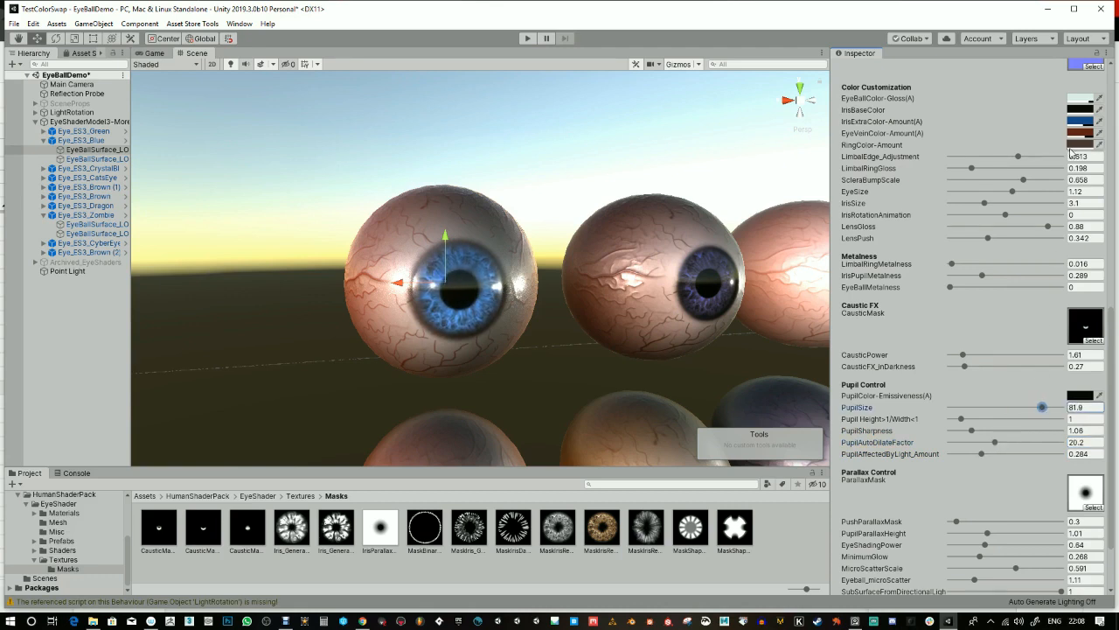
Desaturate the blue eye's IrisExtraColor-Amount to the softer blue 315685.
{"action": "left_click", "coordinate": [1088, 122]}
{"action": "left_click_drag", "start_coordinate": [739, 343], "coordinate": [723, 343]}
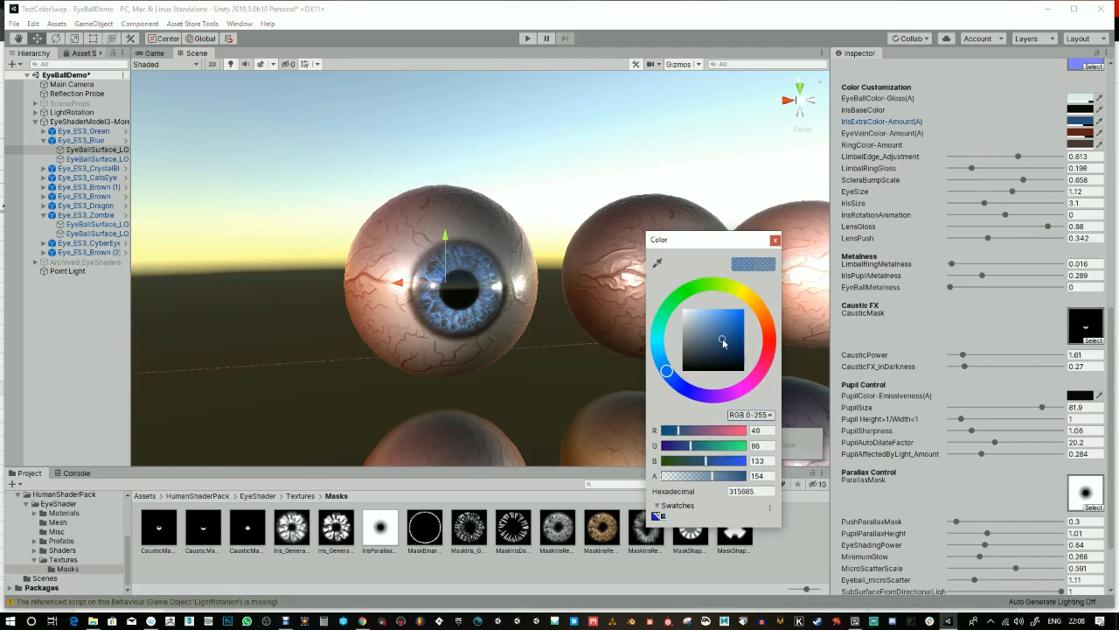
{"action": "left_click", "coordinate": [777, 241]}
Set the blue eye's Eyeball_microScatter to 0.54, MicroScatterScale to 0.289, MinimumGlow to 0.32, EyeShadingPower to 0.3 and PupilParallaxHeight to 1.35.
{"action": "left_click_drag", "start_coordinate": [601, 282], "coordinate": [676, 287], "text": "alt"}
{"action": "scroll", "coordinate": [996, 504], "scroll_direction": "down", "scroll_amount": 3}
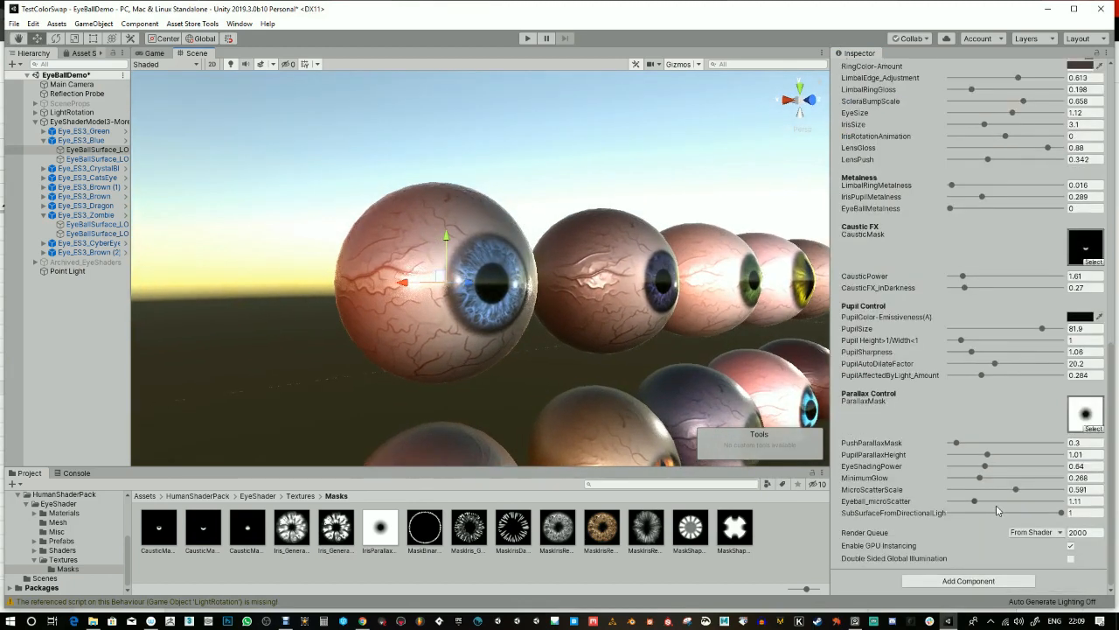
{"action": "mouse_move", "coordinate": [1060, 512]}
{"action": "left_mouse_down"}
{"action": "mouse_move", "coordinate": [961, 513]}
{"action": "mouse_move", "coordinate": [1075, 513]}
{"action": "left_mouse_up"}
{"action": "left_click_drag", "start_coordinate": [975, 504], "coordinate": [949, 503]}
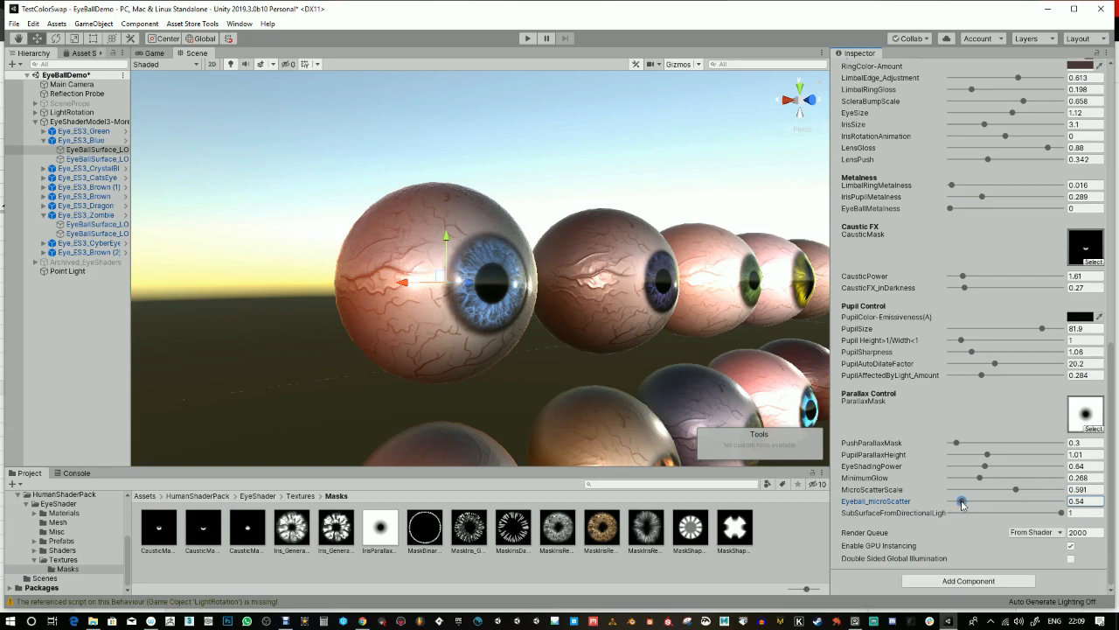
{"action": "left_click_drag", "start_coordinate": [1017, 488], "coordinate": [980, 489]}
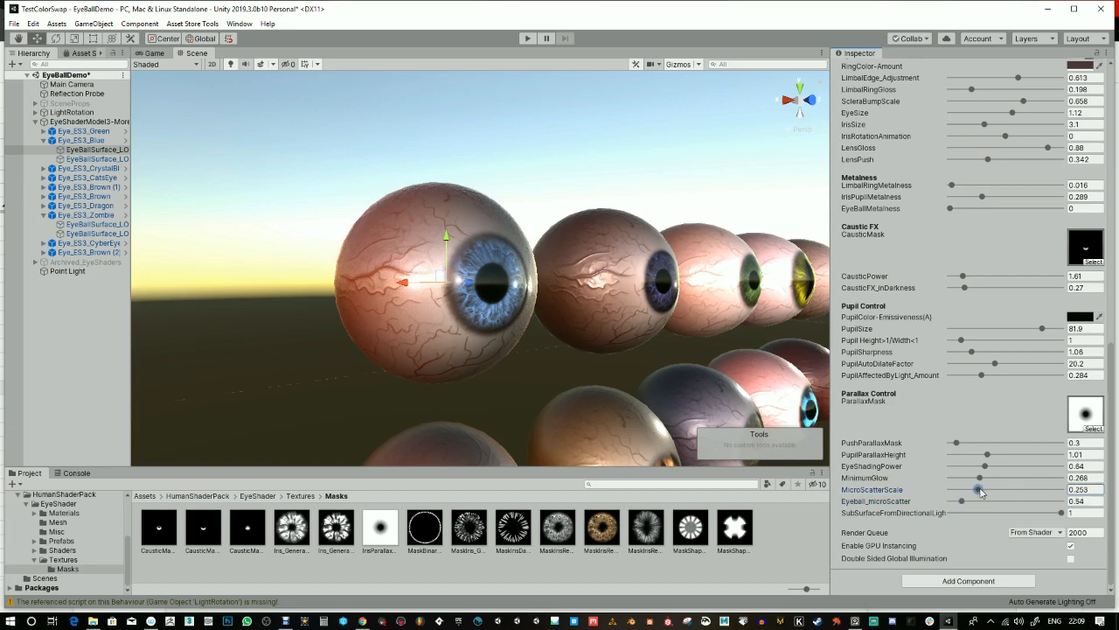
{"action": "mouse_move", "coordinate": [981, 479]}
{"action": "left_mouse_down"}
{"action": "mouse_move", "coordinate": [966, 479]}
{"action": "mouse_move", "coordinate": [997, 479]}
{"action": "mouse_move", "coordinate": [957, 468]}
{"action": "mouse_move", "coordinate": [997, 468]}
{"action": "mouse_move", "coordinate": [944, 468]}
{"action": "mouse_move", "coordinate": [1029, 455]}
{"action": "mouse_move", "coordinate": [1000, 455]}
{"action": "left_mouse_up"}
Set the blue eye's PupilParallaxHeight to 1.89 and PushParallaxMask to 0.25, checking the iris depth from the side and front.
{"action": "left_click_drag", "start_coordinate": [537, 394], "coordinate": [665, 399], "text": "alt"}
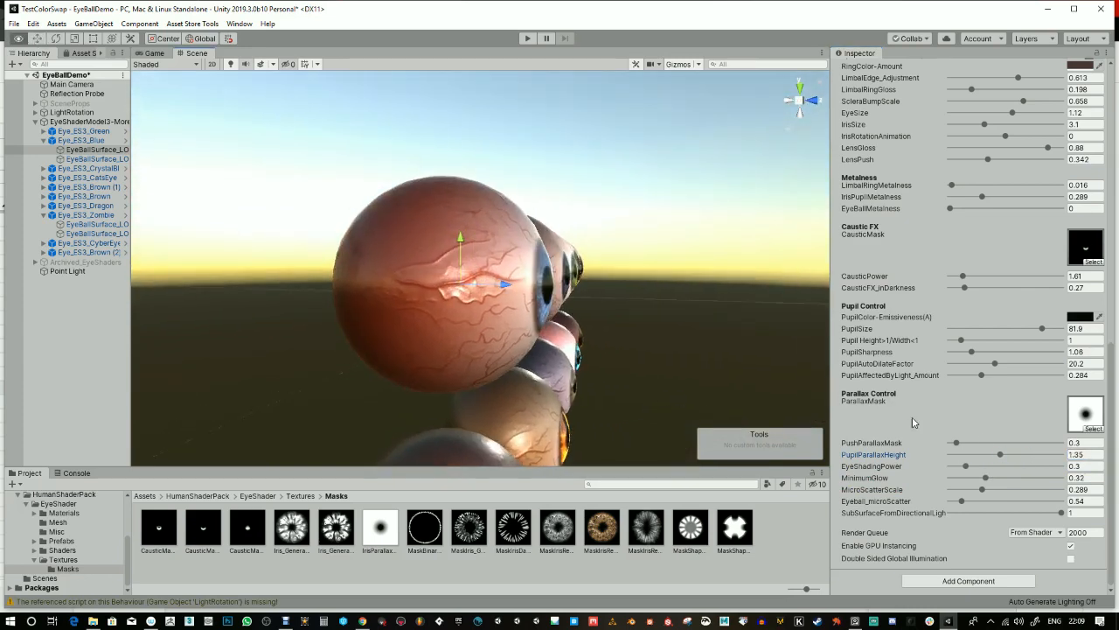
{"action": "left_click_drag", "start_coordinate": [999, 455], "coordinate": [1025, 457]}
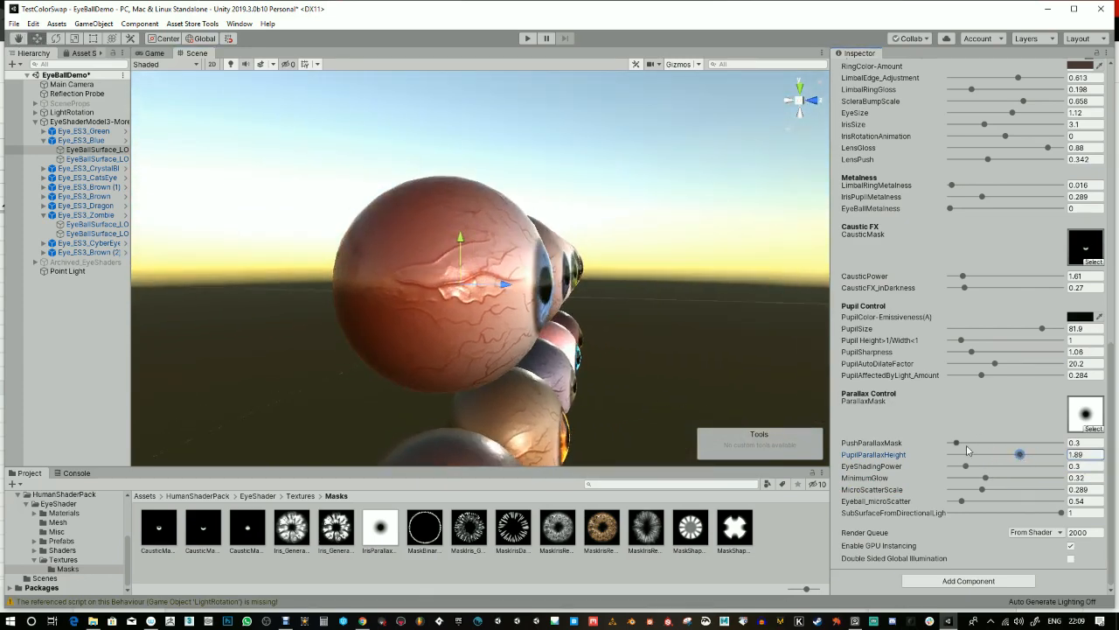
{"action": "left_click_drag", "start_coordinate": [957, 445], "coordinate": [955, 444]}
{"action": "left_click_drag", "start_coordinate": [632, 362], "coordinate": [598, 221], "text": "alt"}
{"action": "scroll", "coordinate": [414, 387], "scroll_direction": "down", "scroll_amount": 6}
{"action": "scroll", "coordinate": [437, 376], "scroll_direction": "up", "scroll_amount": 3}
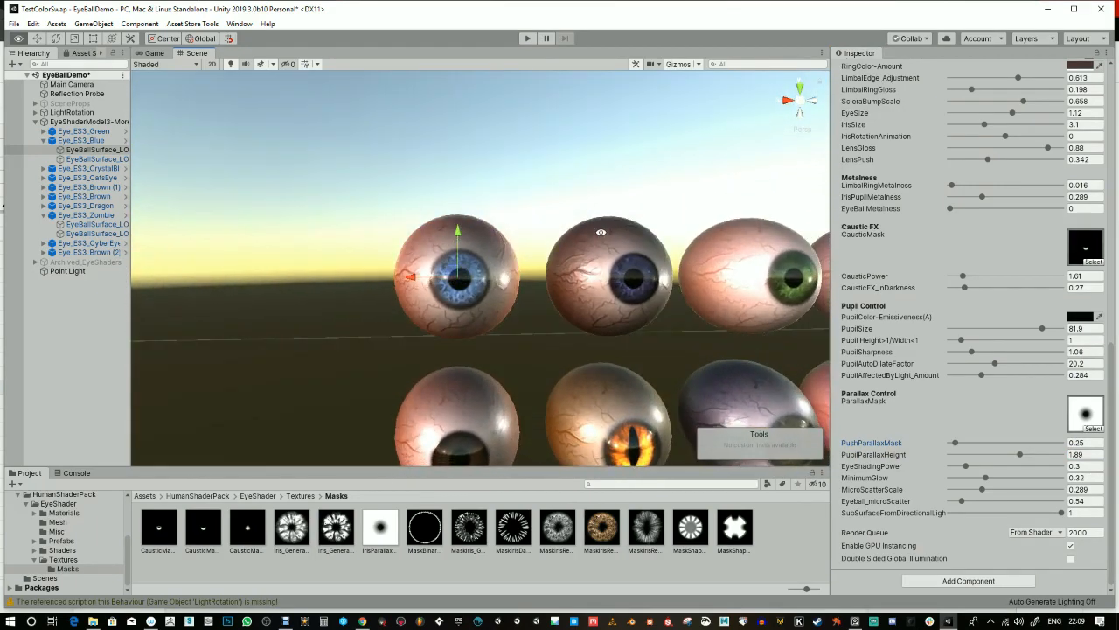
Lower the alpha of the blue eye's EyeBallColor-Gloss to 89, checking the eyeball's gloss from the side.
{"action": "scroll", "coordinate": [597, 217], "scroll_direction": "down", "scroll_amount": 6}
{"action": "middle_click_drag", "start_coordinate": [610, 260], "coordinate": [460, 262]}
{"action": "left_click_drag", "start_coordinate": [459, 262], "coordinate": [416, 387], "text": "alt"}
{"action": "left_click_drag", "start_coordinate": [403, 268], "coordinate": [426, 361], "text": "alt"}
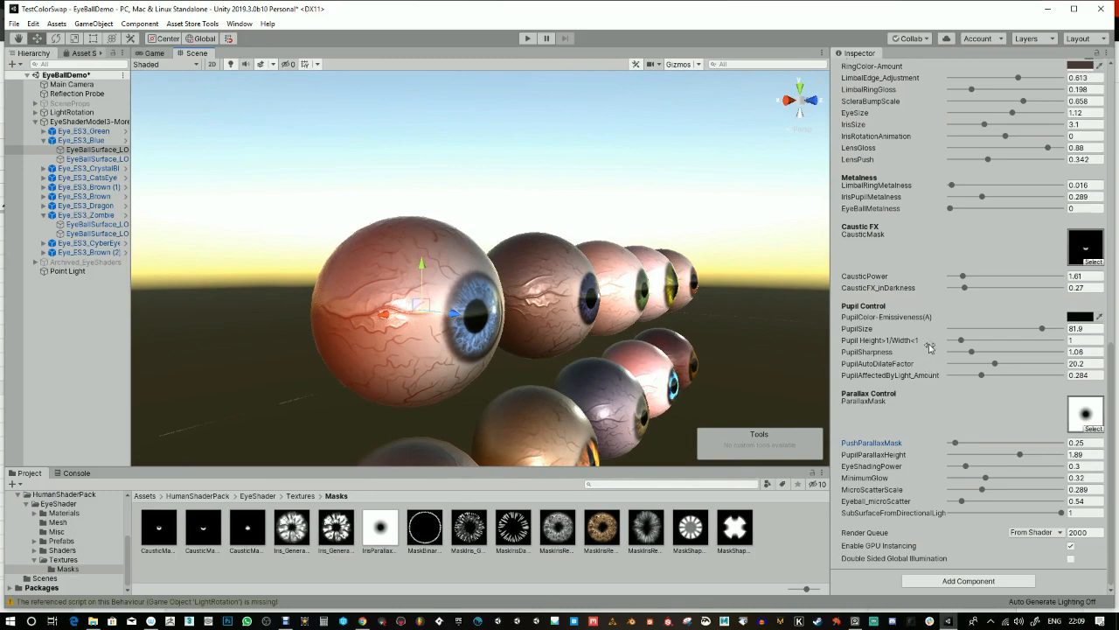
{"action": "scroll", "coordinate": [929, 347], "scroll_direction": "up", "scroll_amount": 10}
{"action": "scroll", "coordinate": [890, 316], "scroll_direction": "down", "scroll_amount": 7}
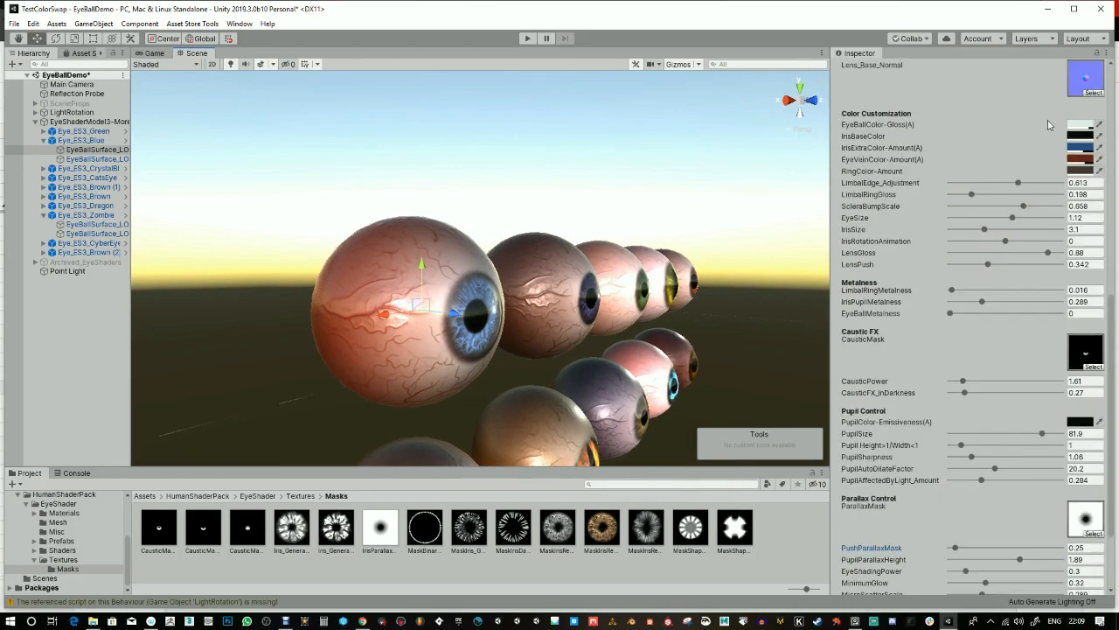
{"action": "left_click", "coordinate": [1079, 124]}
{"action": "left_click_drag", "start_coordinate": [730, 491], "coordinate": [714, 492]}
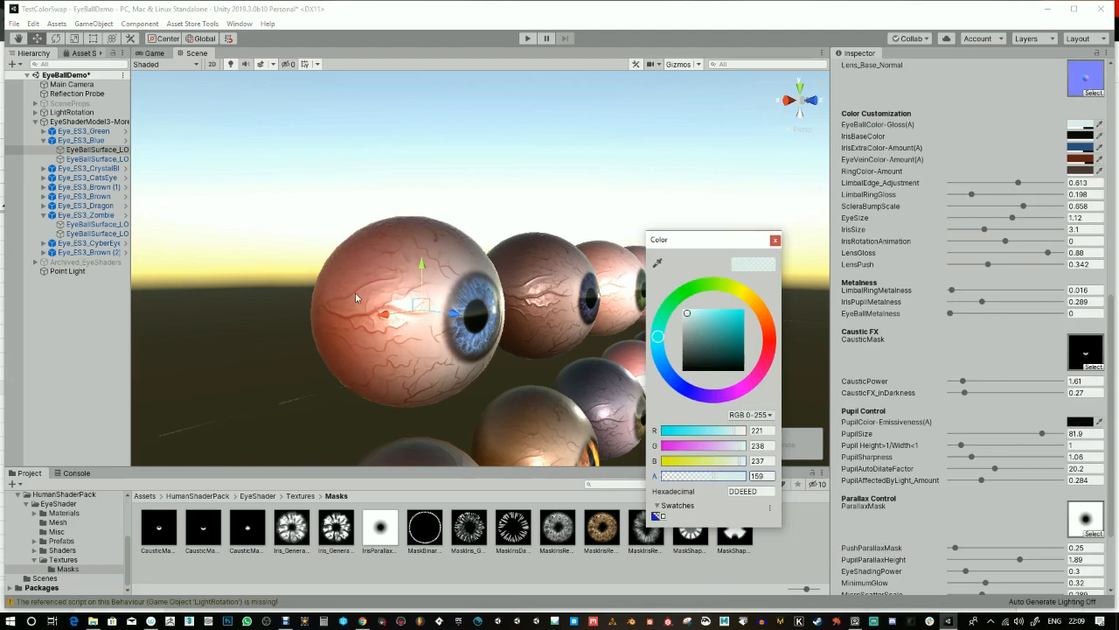
{"action": "left_click_drag", "start_coordinate": [391, 286], "coordinate": [374, 320], "text": "alt"}
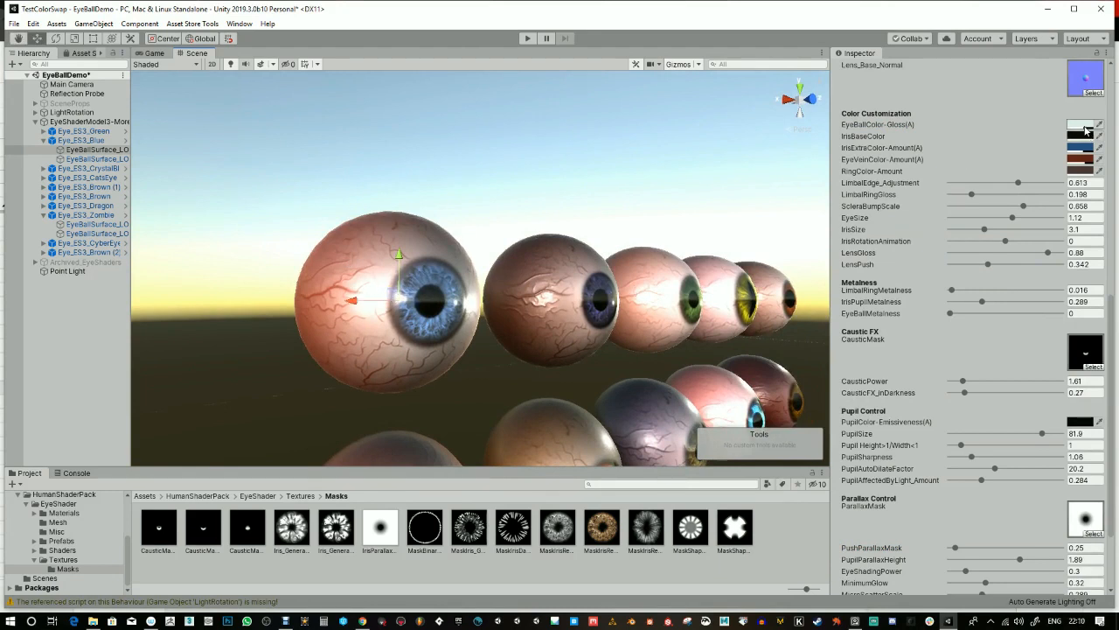
{"action": "left_click", "coordinate": [1084, 126]}
{"action": "left_click_drag", "start_coordinate": [711, 478], "coordinate": [679, 485]}
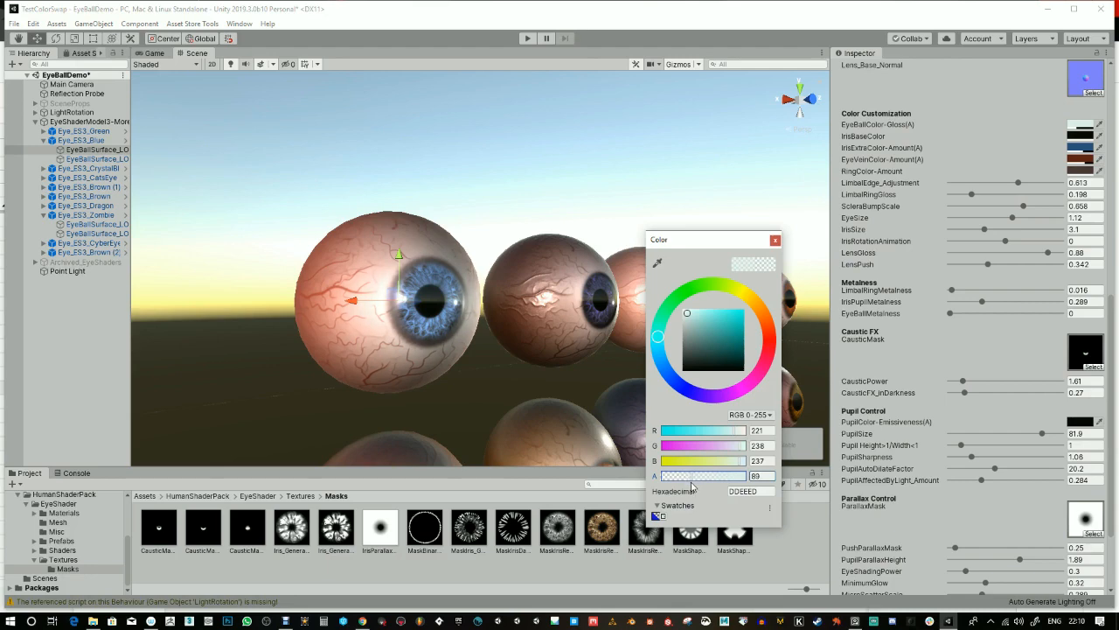
Examine the blue eye's surface gloss from the side and front, clear the selection, and compare it with the neighbouring eyes.
{"action": "left_click", "coordinate": [512, 353], "text": "alt"}
{"action": "left_click_drag", "start_coordinate": [466, 332], "coordinate": [524, 358], "text": "alt"}
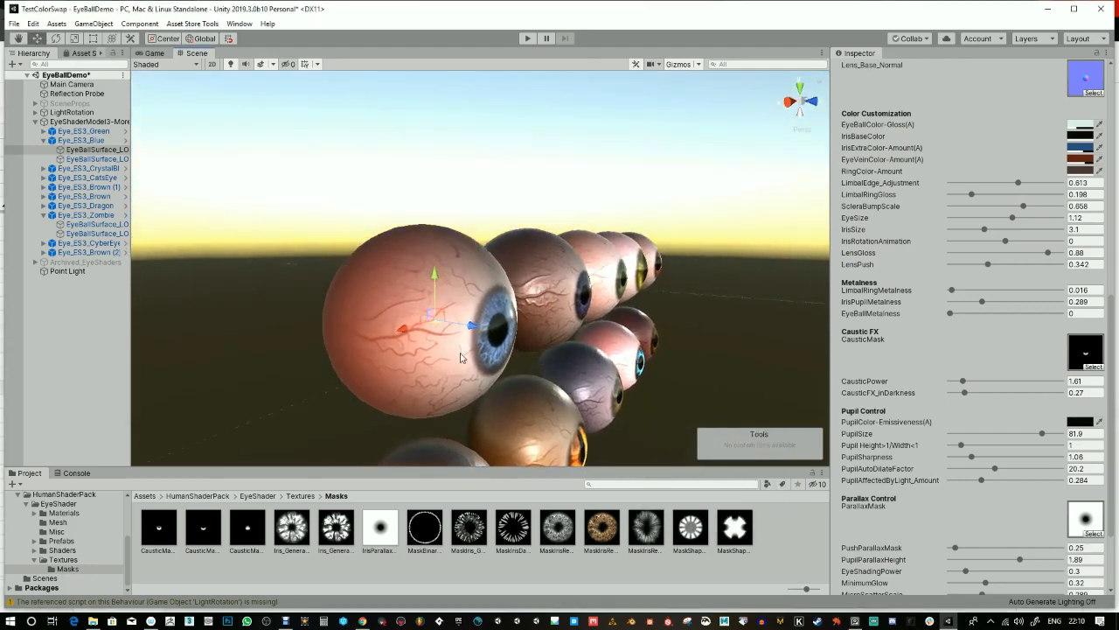
{"action": "left_click_drag", "start_coordinate": [470, 285], "coordinate": [355, 300], "text": "alt"}
{"action": "right_click_drag", "start_coordinate": [355, 300], "coordinate": [360, 387], "text": "alt"}
{"action": "left_click_drag", "start_coordinate": [359, 387], "coordinate": [487, 232], "text": "alt"}
{"action": "left_click", "coordinate": [517, 226]}
{"action": "right_click_drag", "start_coordinate": [516, 227], "coordinate": [453, 404], "text": "alt"}
{"action": "left_click_drag", "start_coordinate": [453, 404], "coordinate": [487, 338], "text": "alt"}
{"action": "right_click_drag", "start_coordinate": [487, 339], "coordinate": [491, 315], "text": "alt"}
{"action": "left_click_drag", "start_coordinate": [491, 315], "coordinate": [515, 337], "text": "alt"}
{"action": "right_click_drag", "start_coordinate": [516, 337], "coordinate": [522, 362], "text": "alt"}
{"action": "left_click_drag", "start_coordinate": [522, 362], "coordinate": [537, 318], "text": "alt"}
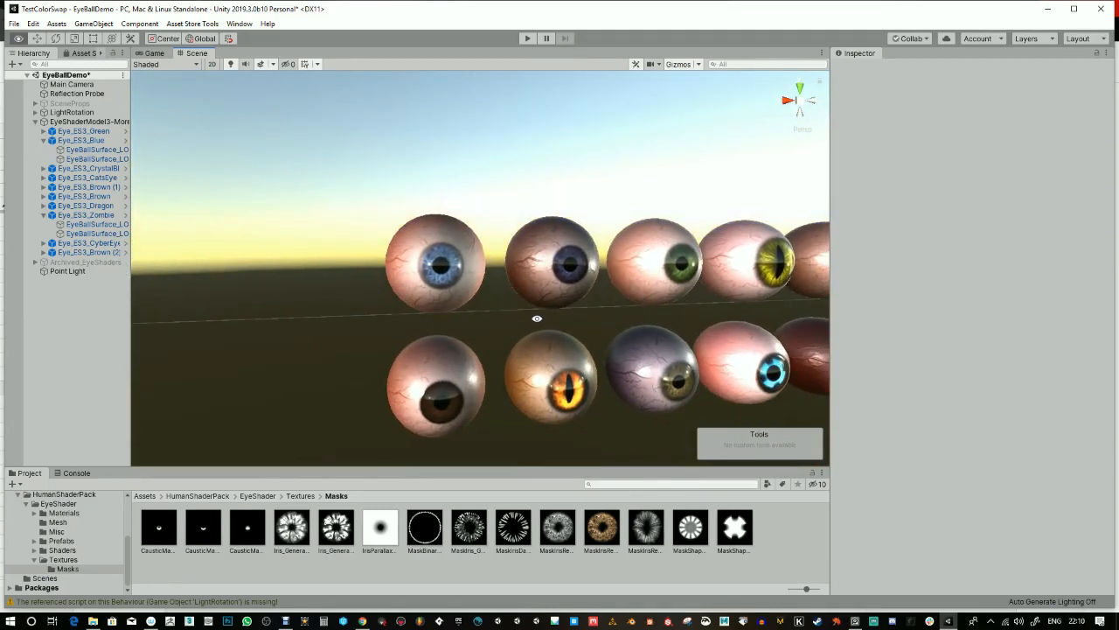